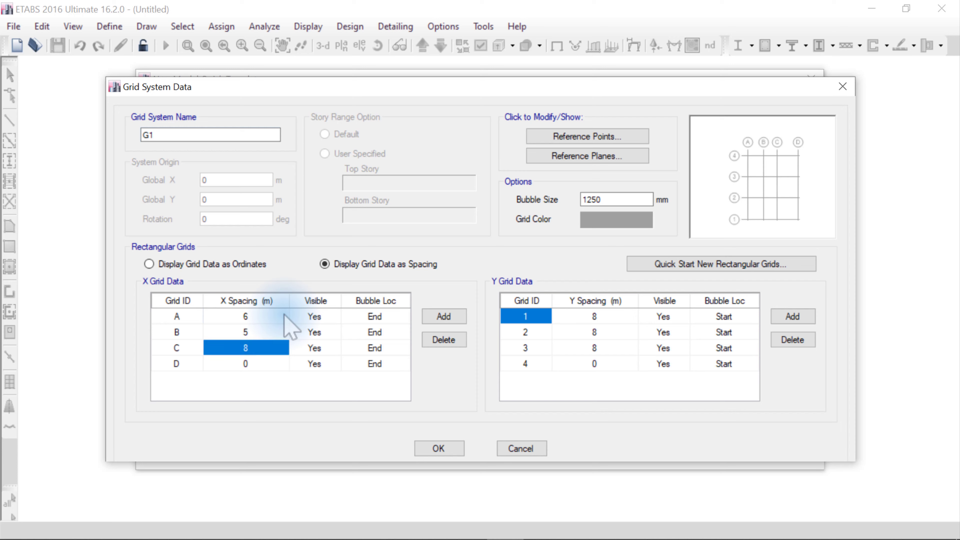
# Finish the X spacings with 6 m for grid C and add a fifth Y grid line.
pyautogui.write('6')
pyautogui.press('Return')
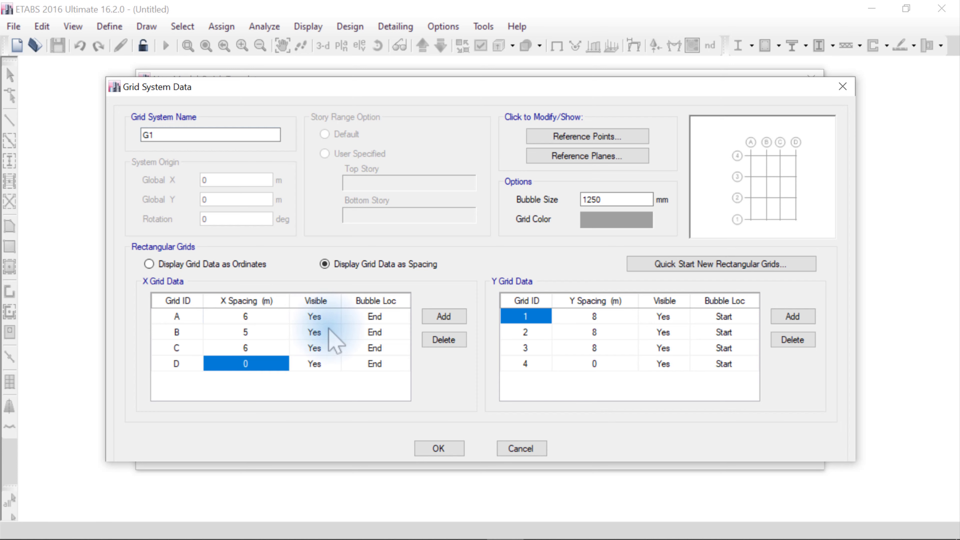
pyautogui.click(582, 364)
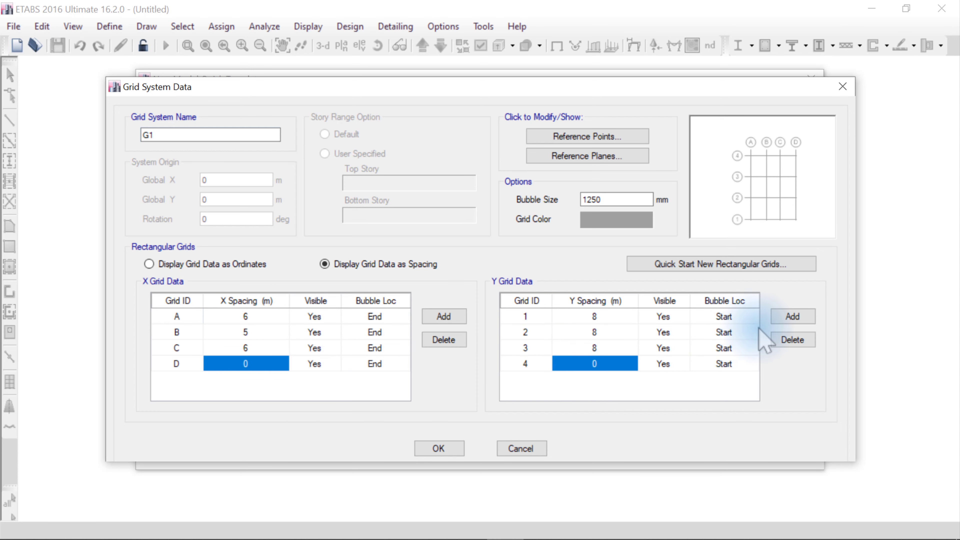
pyautogui.click(786, 318)
# Set all four Y grid spacings to 5 m and accept the grid data.
pyautogui.click(607, 317)
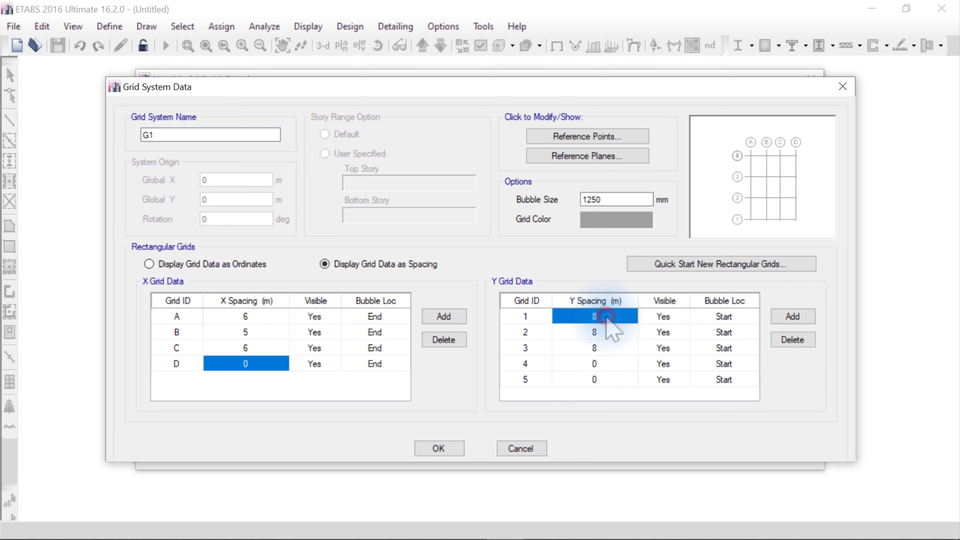
pyautogui.write('5')
pyautogui.press('Return')
pyautogui.write('5')
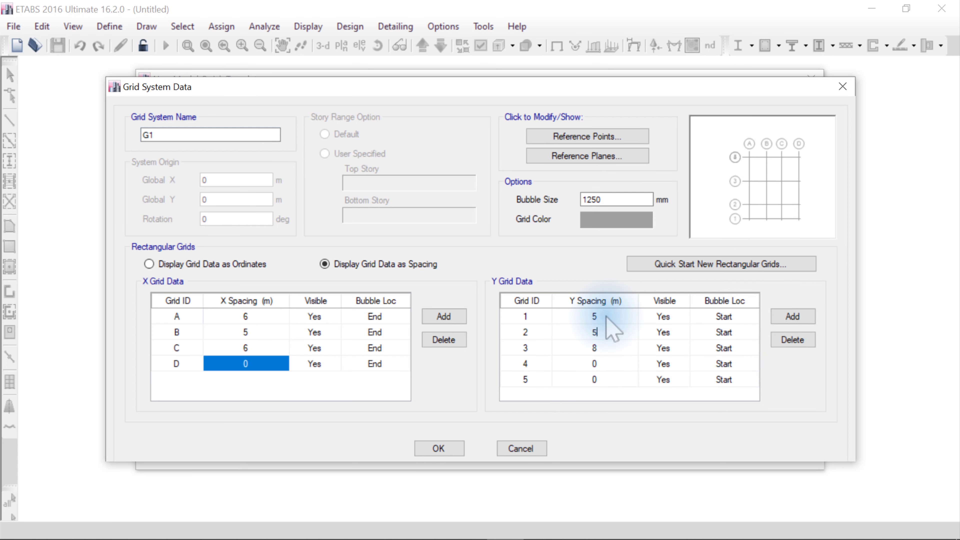
pyautogui.press('Return')
pyautogui.write('5')
pyautogui.press('Return')
pyautogui.write('5')
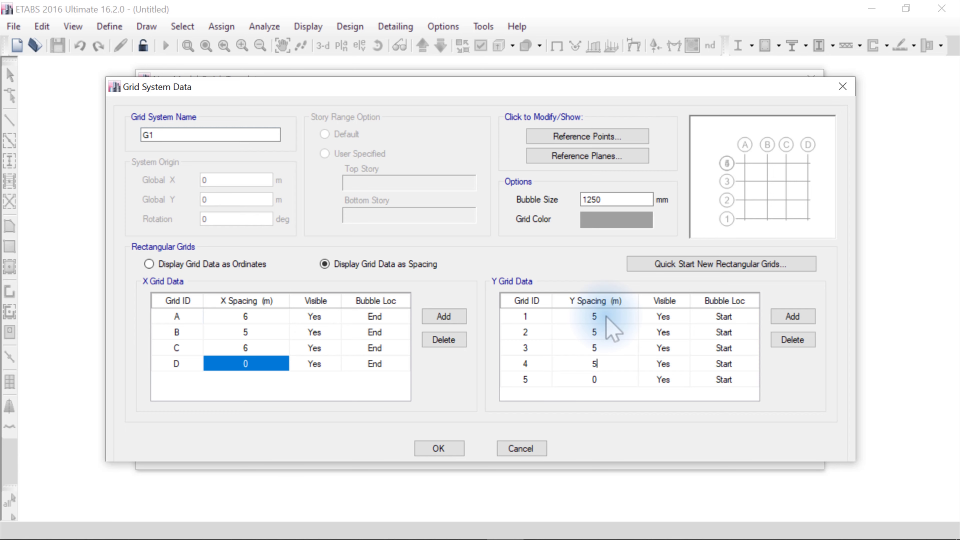
pyautogui.press('Return')
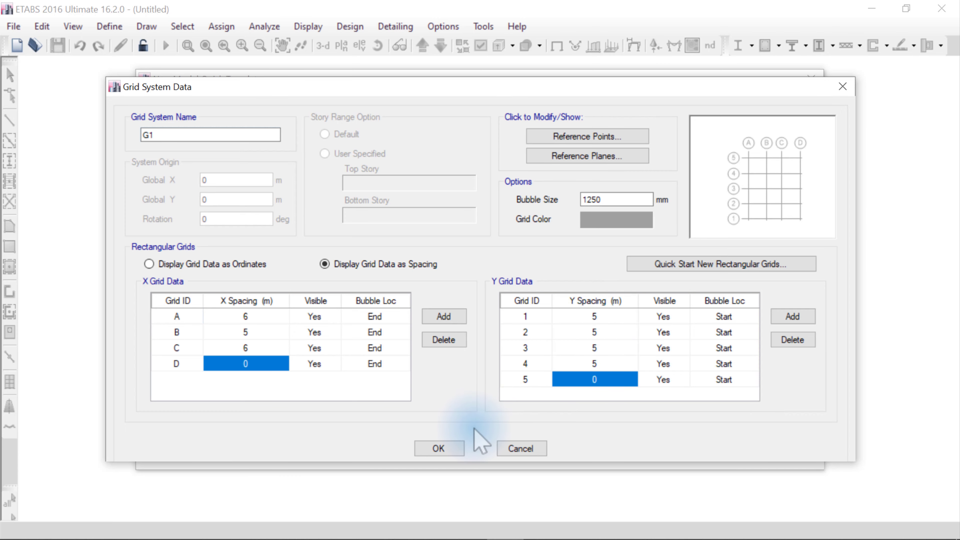
pyautogui.click(461, 447)
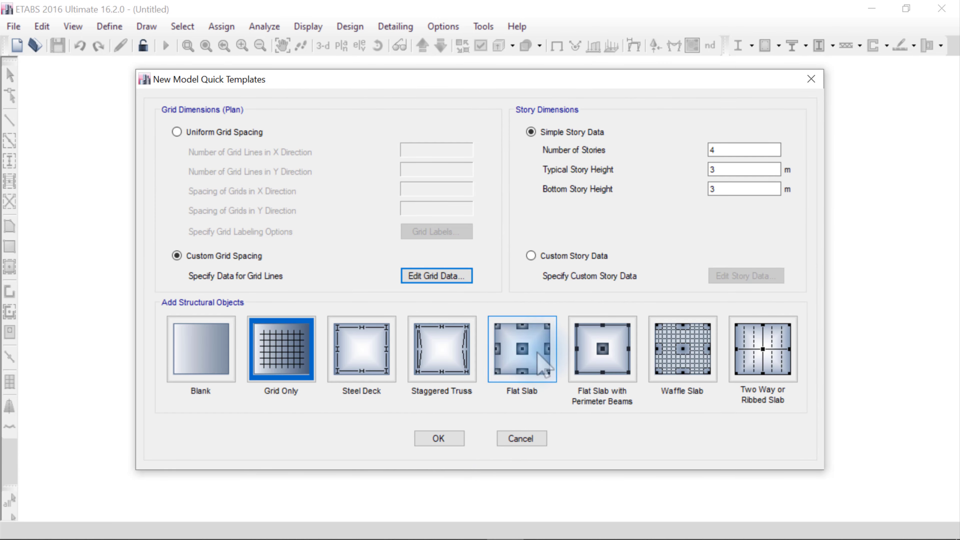
# Create the model with 2 stories of 4 m height on the custom grid.
pyautogui.click(721, 149)
pyautogui.moveTo(721, 150); pyautogui.dragTo(706, 189)
pyautogui.write('4')
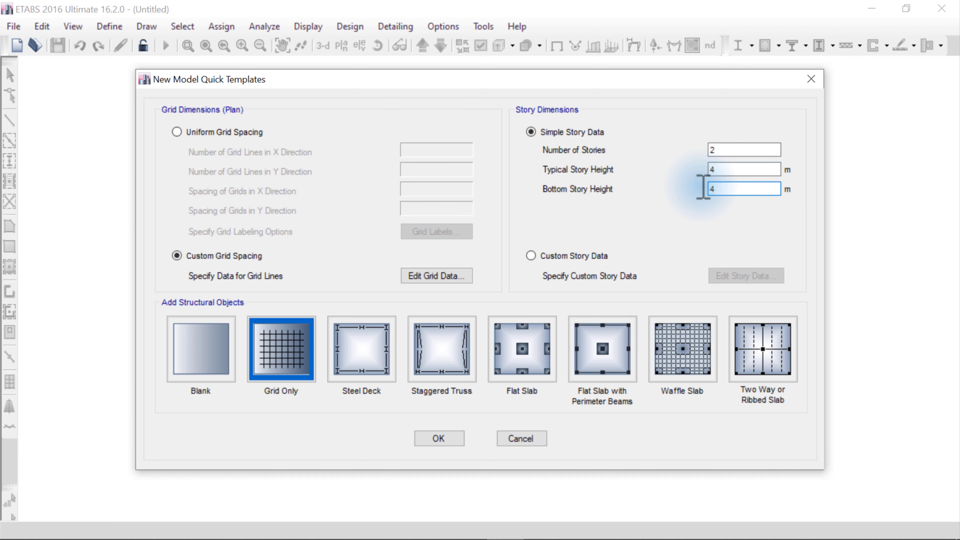
pyautogui.click(440, 437)
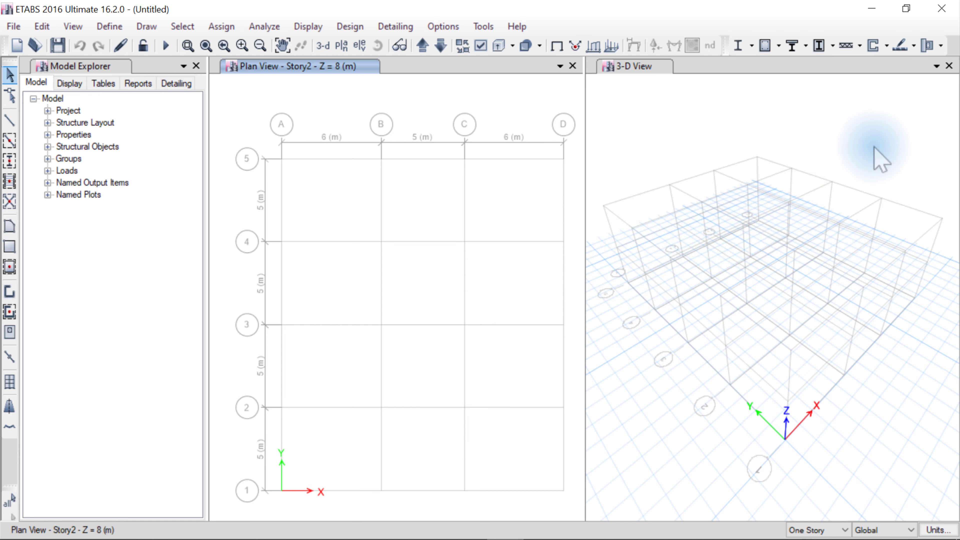
# Close the 3-D view and set graphic font sizes to 12 maximum and 6 minimum points.
pyautogui.click(949, 66)
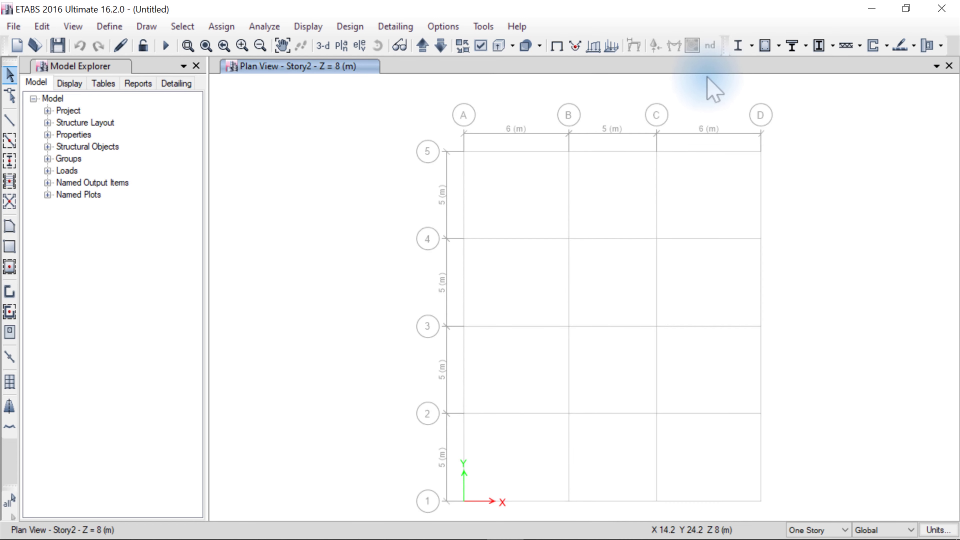
pyautogui.click(442, 26)
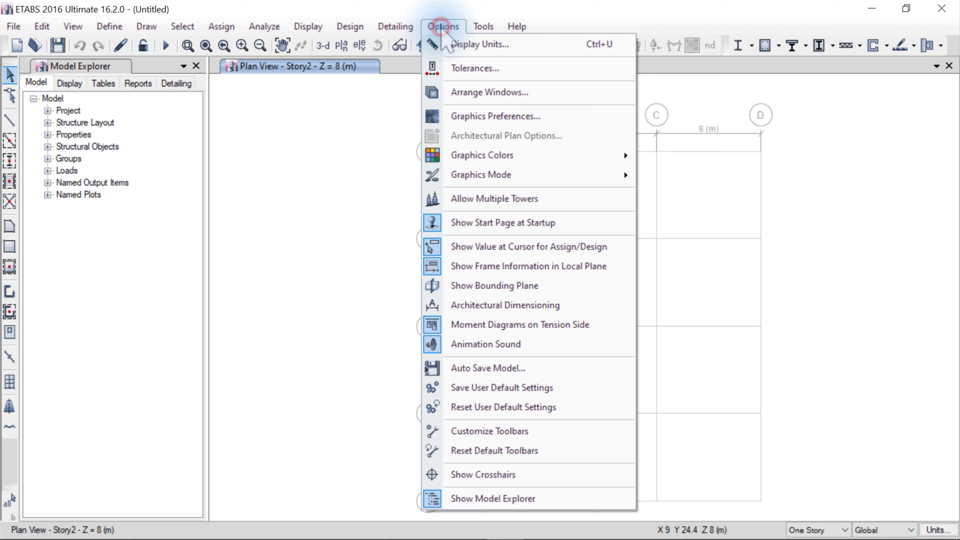
pyautogui.click(543, 116)
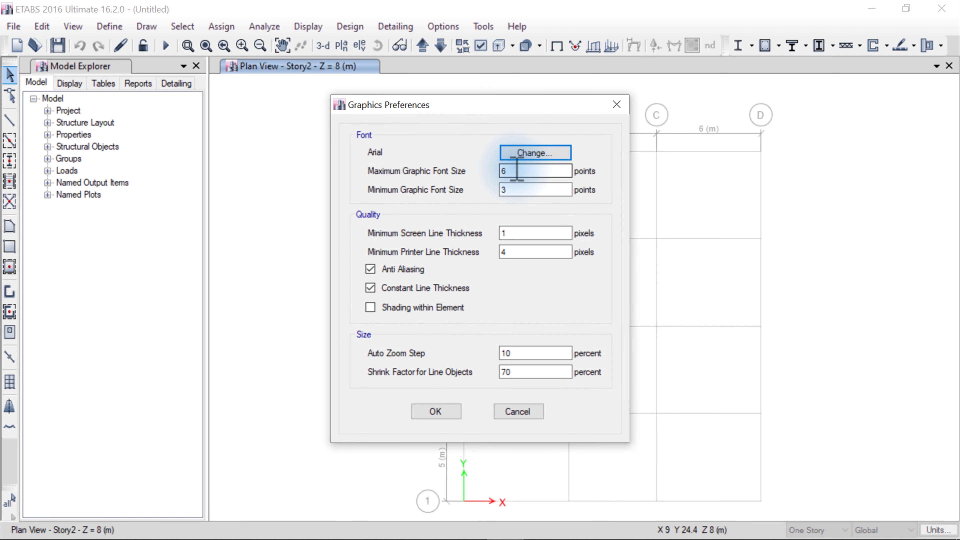
pyautogui.moveTo(519, 171); pyautogui.dragTo(491, 171)
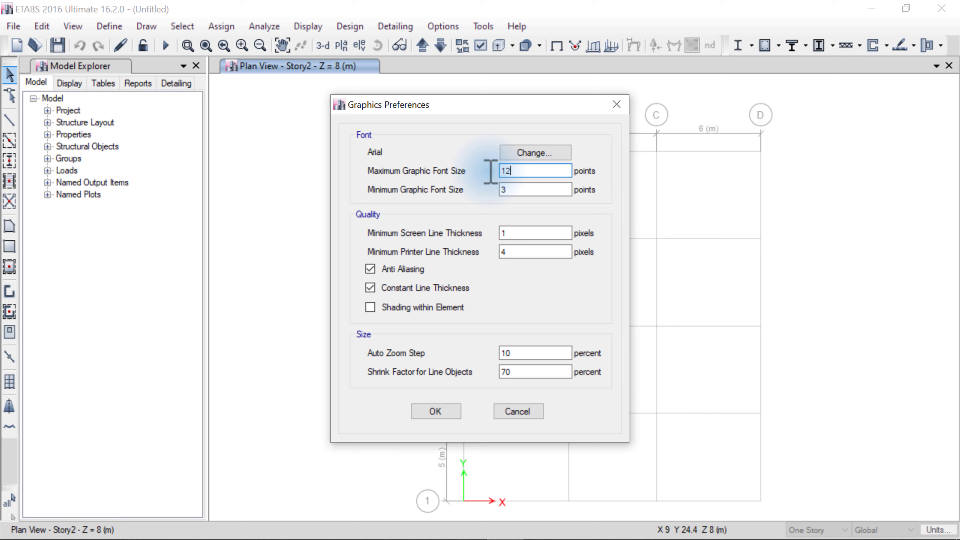
pyautogui.moveTo(509, 191); pyautogui.dragTo(493, 192)
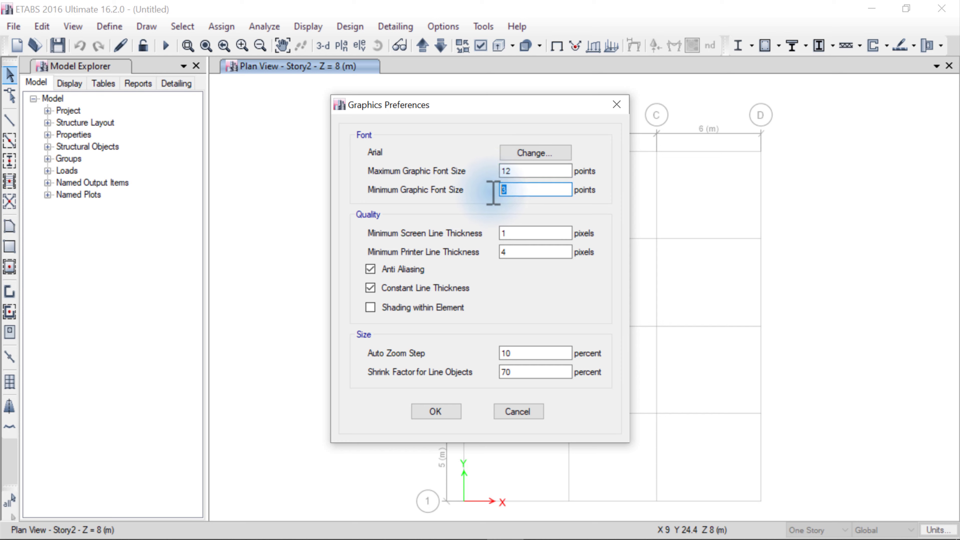
pyautogui.write('6')
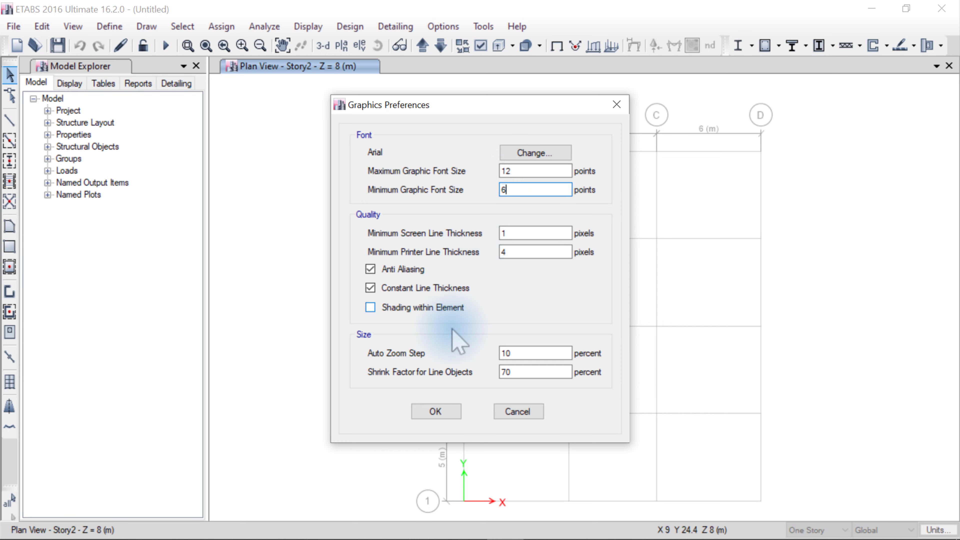
pyautogui.click(435, 412)
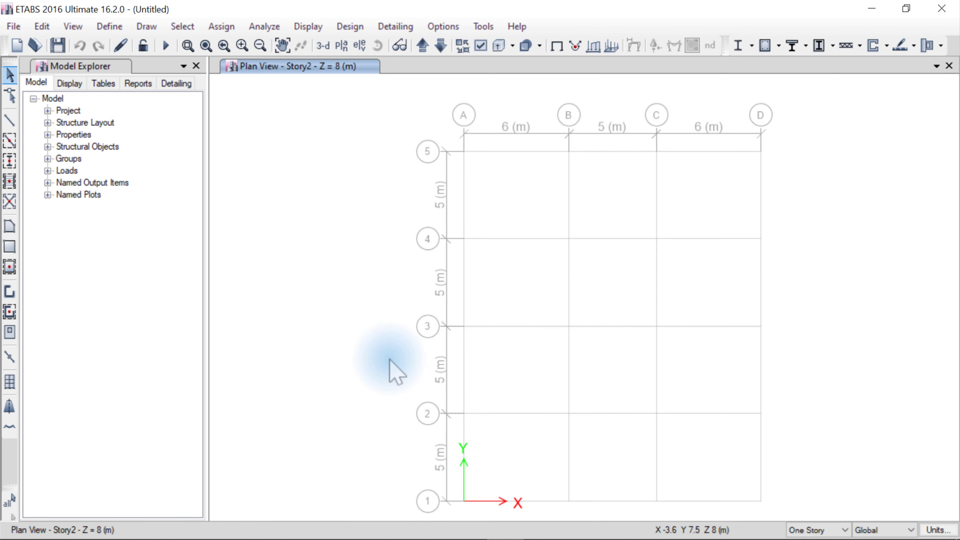
# Open the 4000Psi concrete material's properties from Define > Material Properties.
pyautogui.click(110, 27)
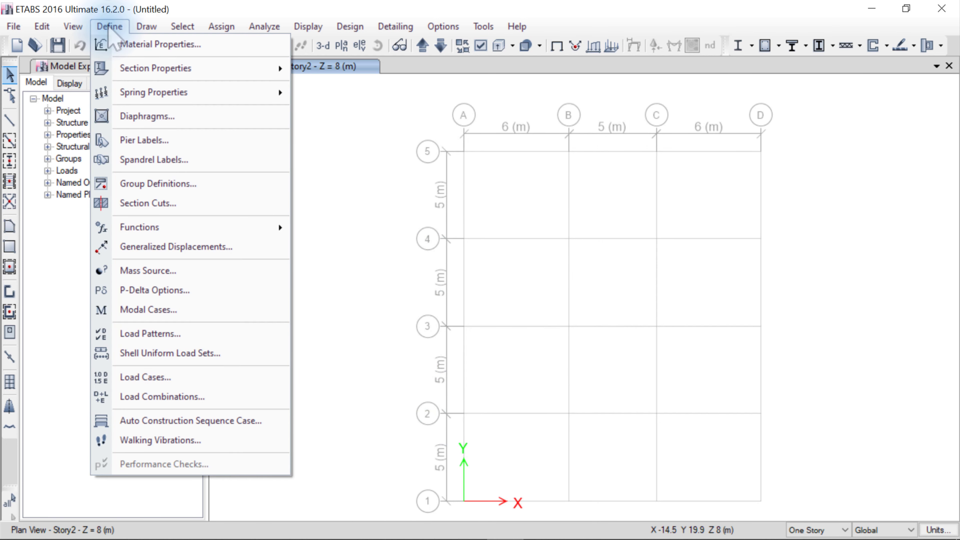
pyautogui.click(203, 44)
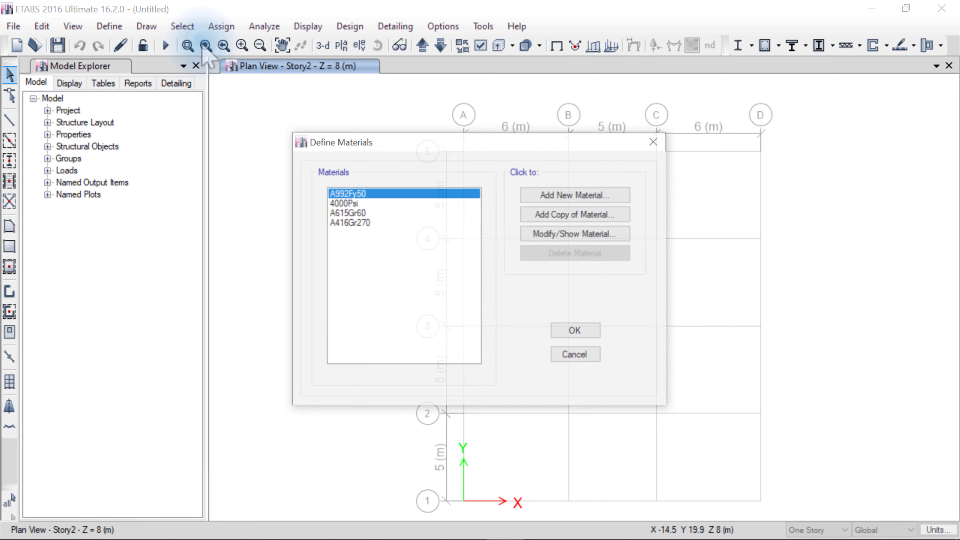
pyautogui.click(342, 203)
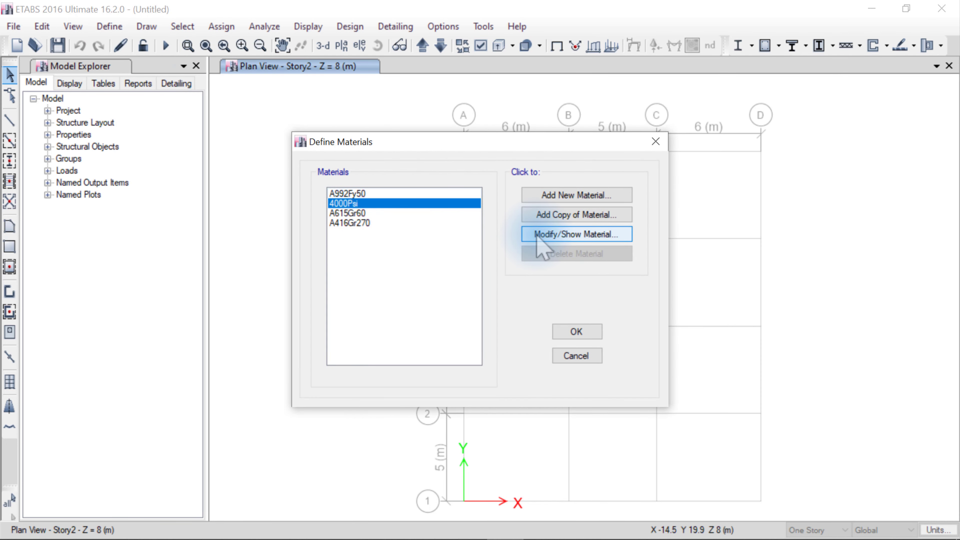
pyautogui.click(525, 234)
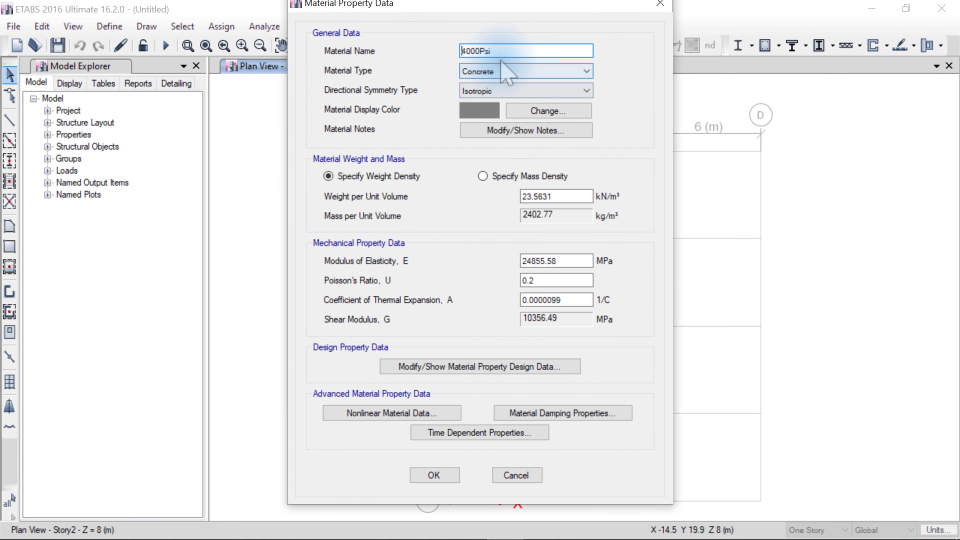
# Rename the concrete to fc' = 40 Mpa with E 29725.41 MPa and f'c 40 MPa; select A615Gr60.
pyautogui.moveTo(500, 51); pyautogui.dragTo(456, 49)
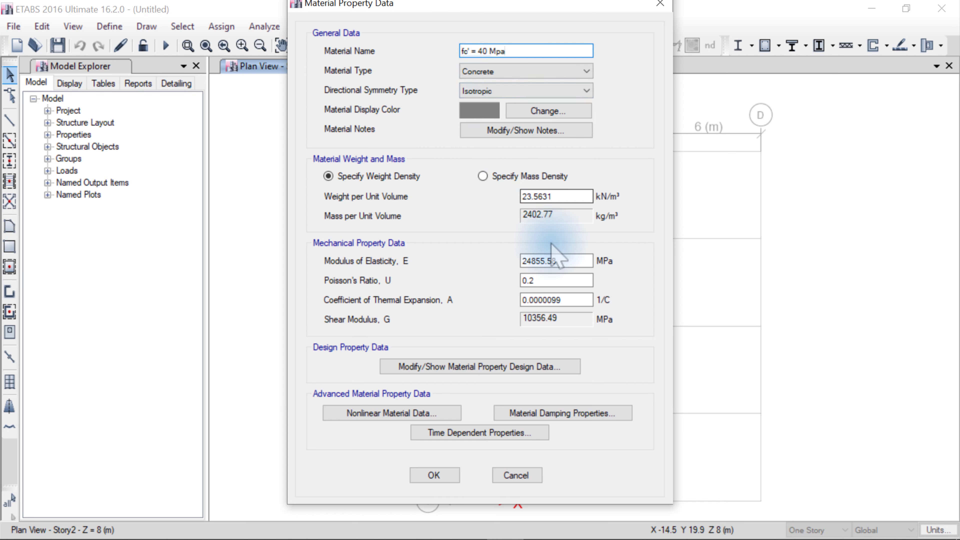
pyautogui.moveTo(557, 260); pyautogui.dragTo(507, 257)
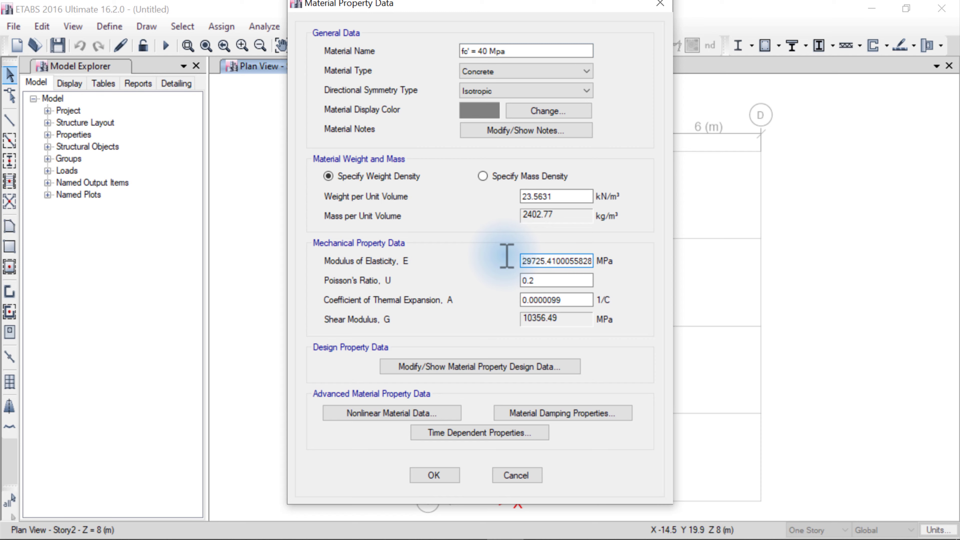
pyautogui.click(482, 367)
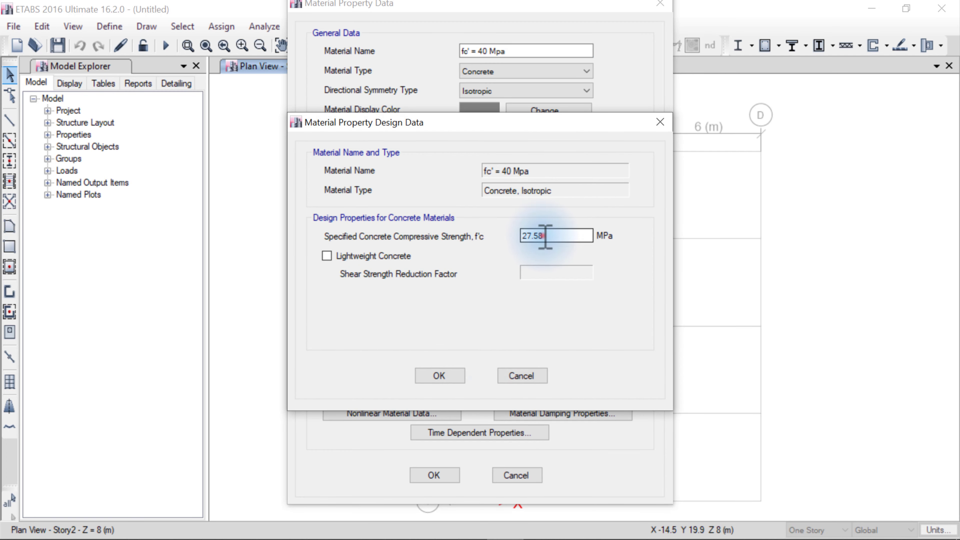
pyautogui.moveTo(545, 236); pyautogui.dragTo(517, 233)
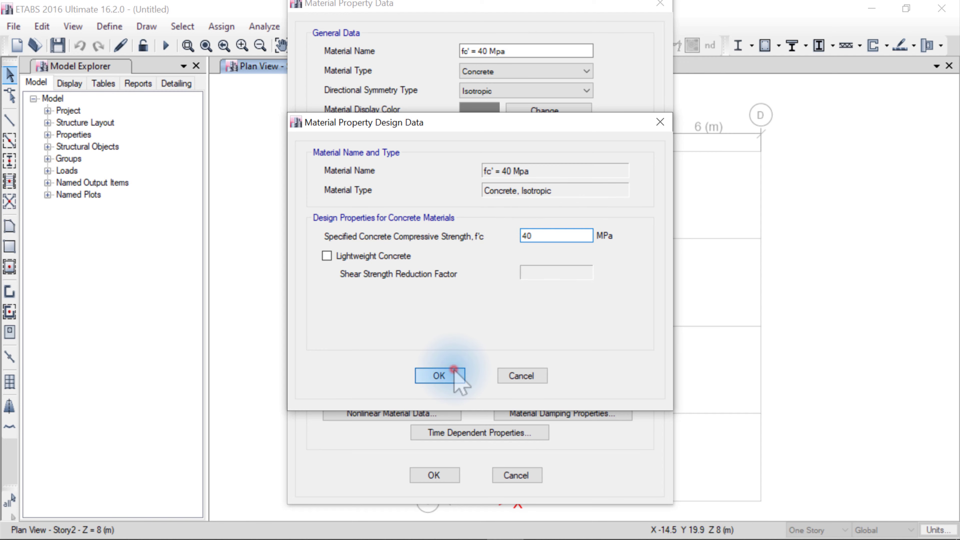
pyautogui.click(440, 375)
pyautogui.click(438, 475)
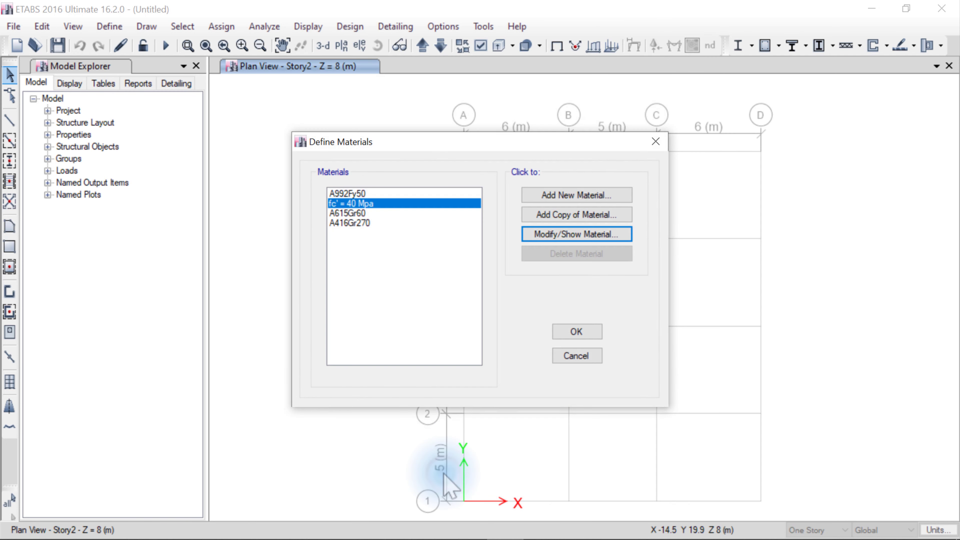
pyautogui.click(363, 214)
# Rename A615Gr60 to fy = 400 Mpa with 400 MPa yield strength and close the materials dialogs.
pyautogui.click(535, 235)
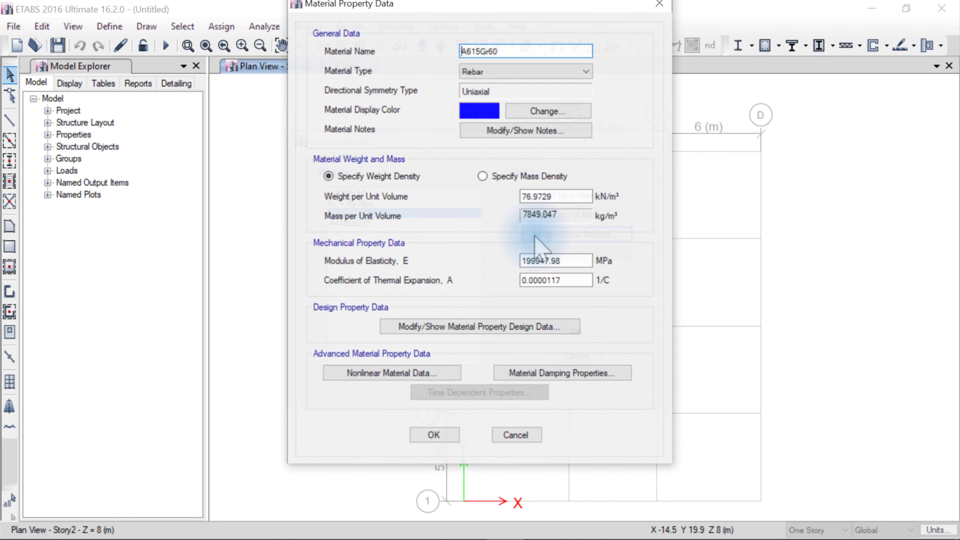
pyautogui.moveTo(503, 53); pyautogui.dragTo(452, 53)
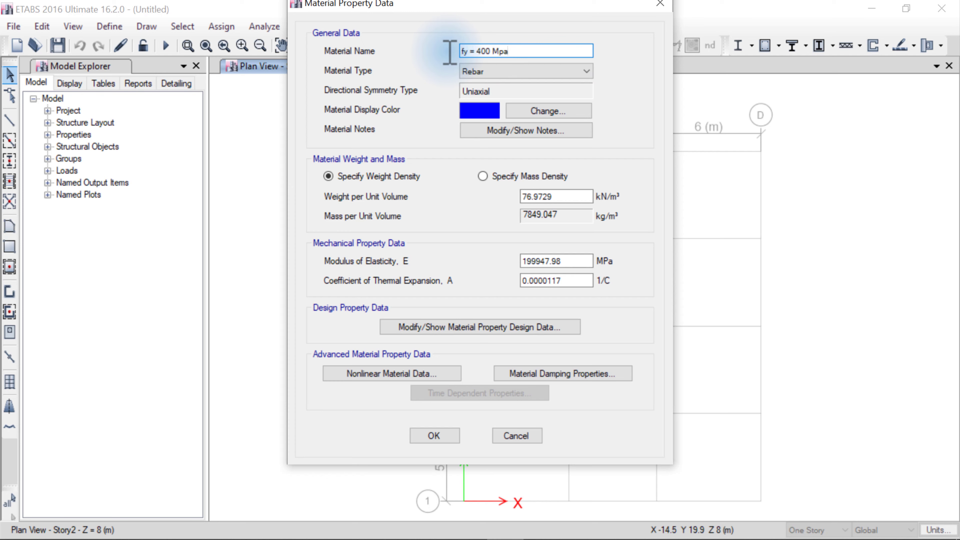
pyautogui.click(478, 327)
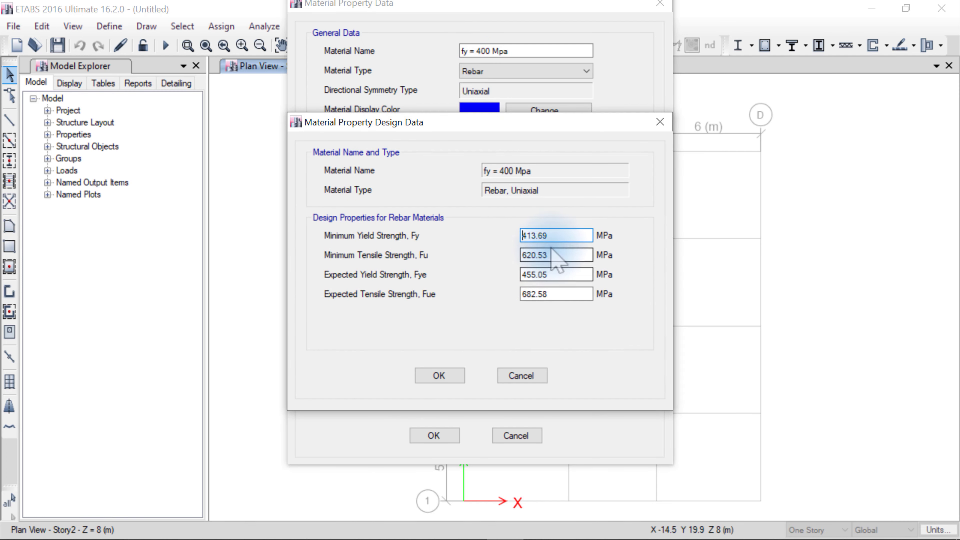
pyautogui.click(551, 236)
pyautogui.moveTo(551, 236); pyautogui.dragTo(511, 235)
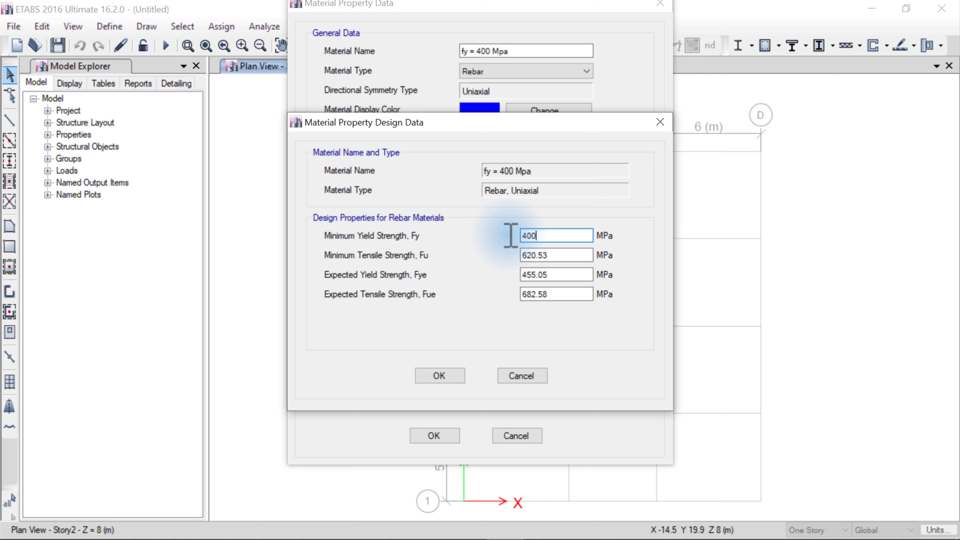
pyautogui.click(443, 377)
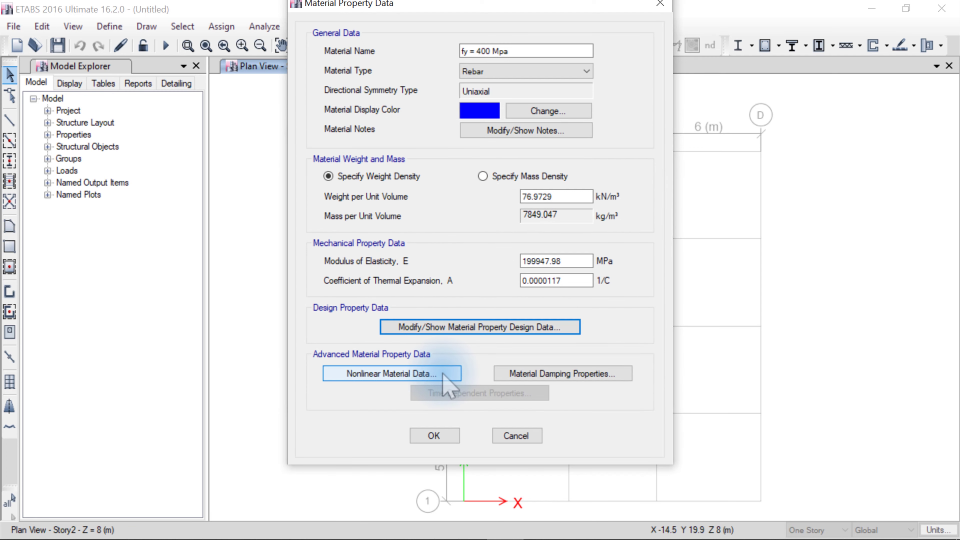
pyautogui.click(434, 438)
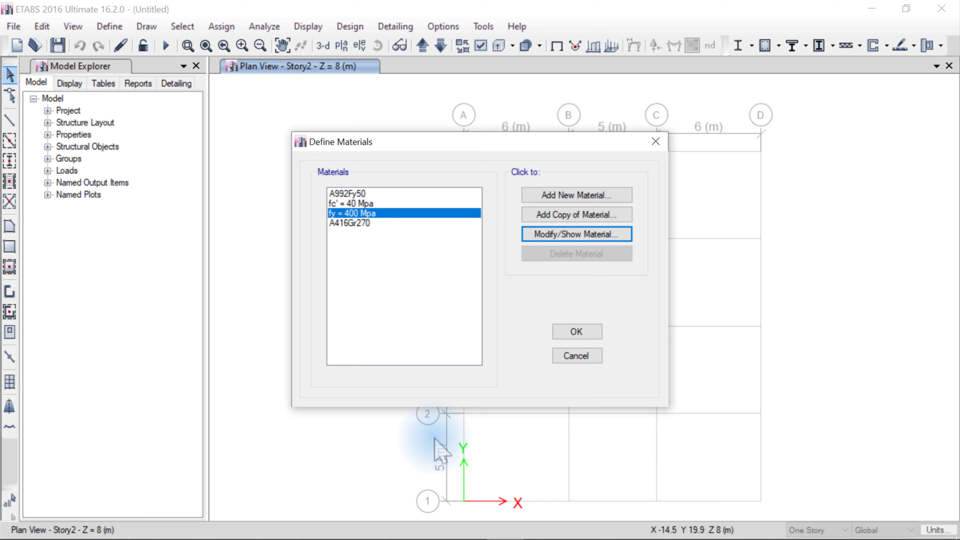
pyautogui.click(575, 332)
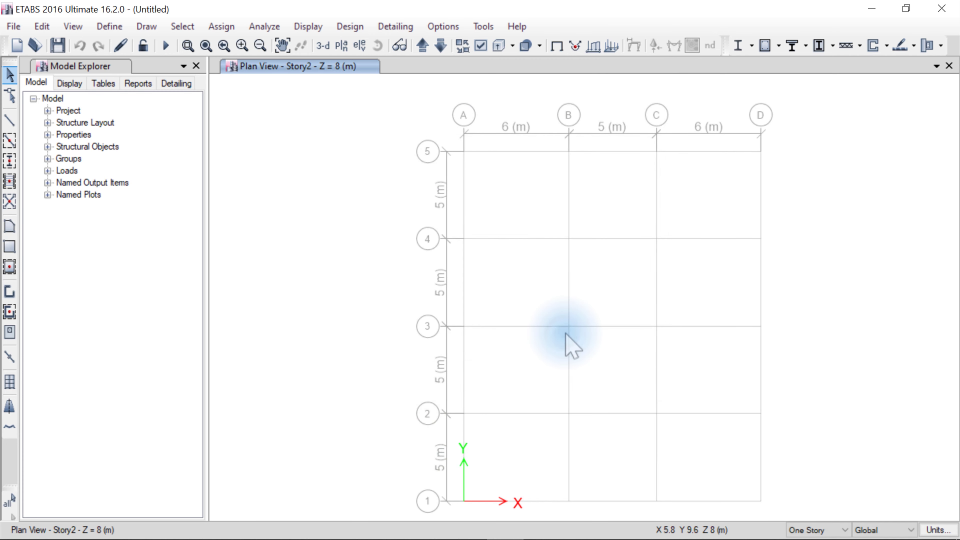
# Turn the ConcBm frame section into Beam 300x500 mm with a 300 mm width.
pyautogui.click(109, 27)
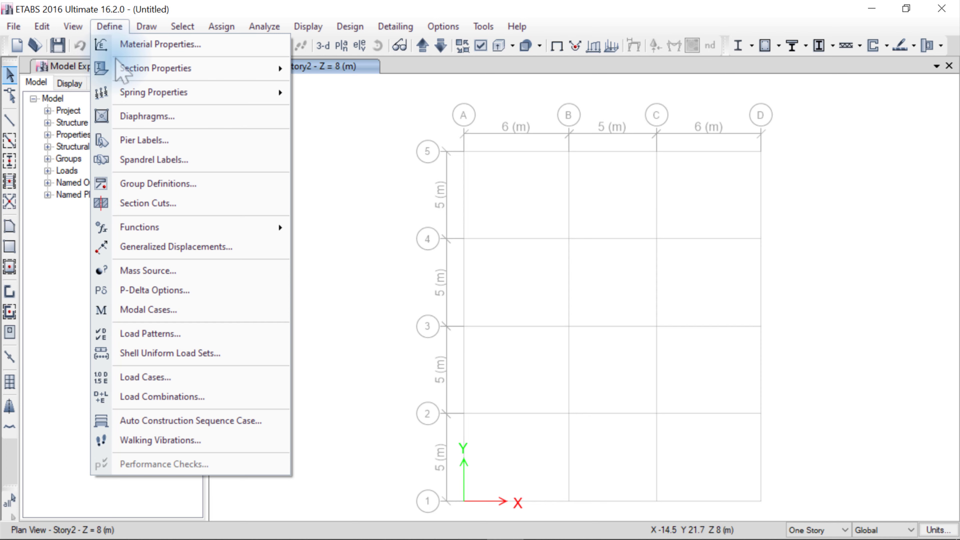
pyautogui.moveTo(212, 68)
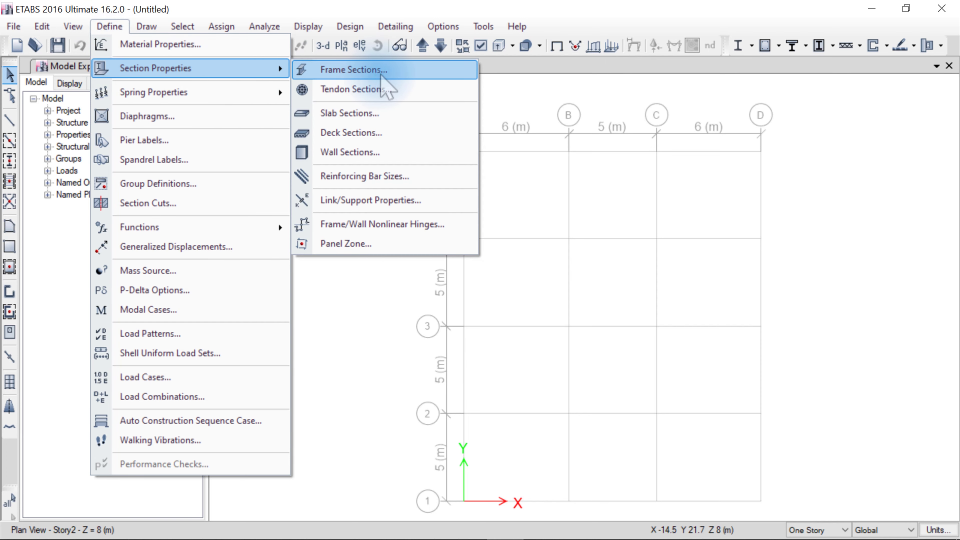
pyautogui.click(396, 72)
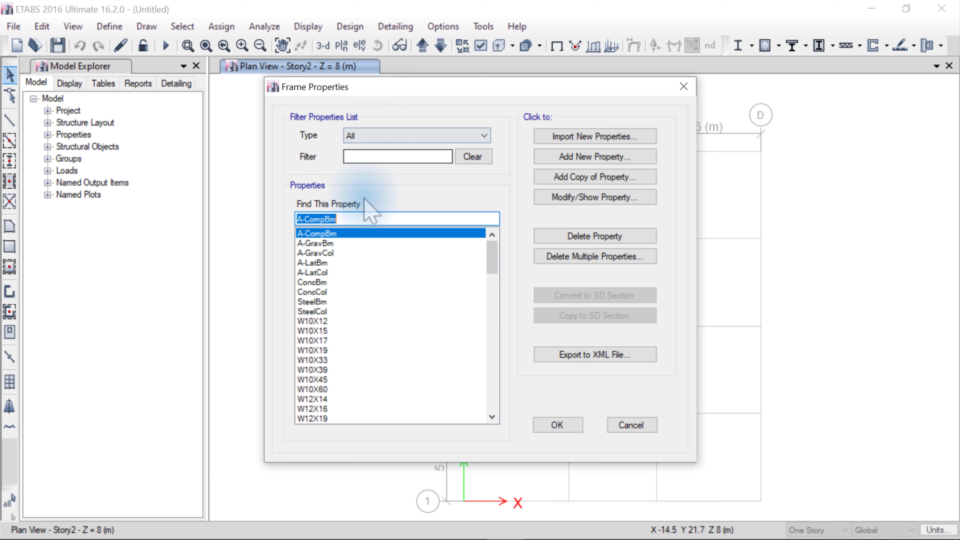
pyautogui.click(344, 283)
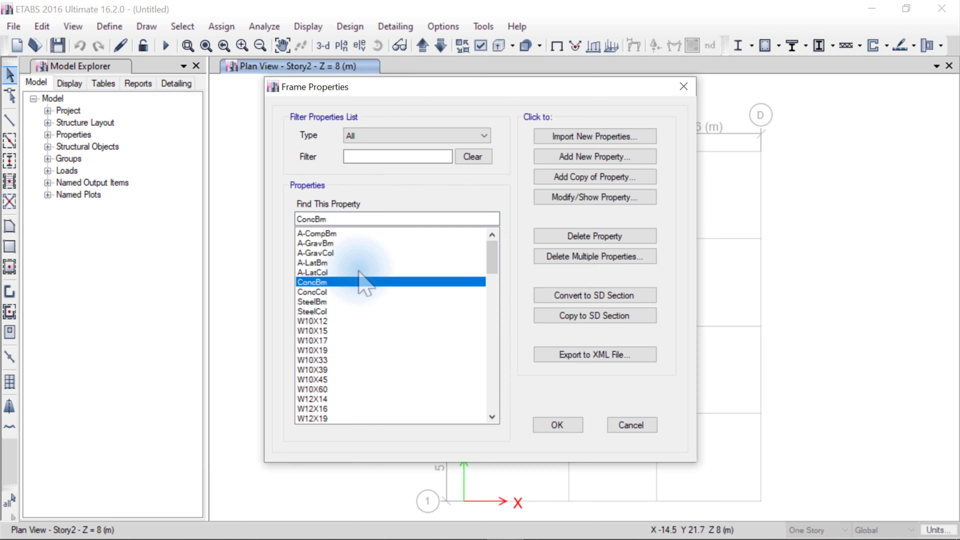
pyautogui.click(544, 200)
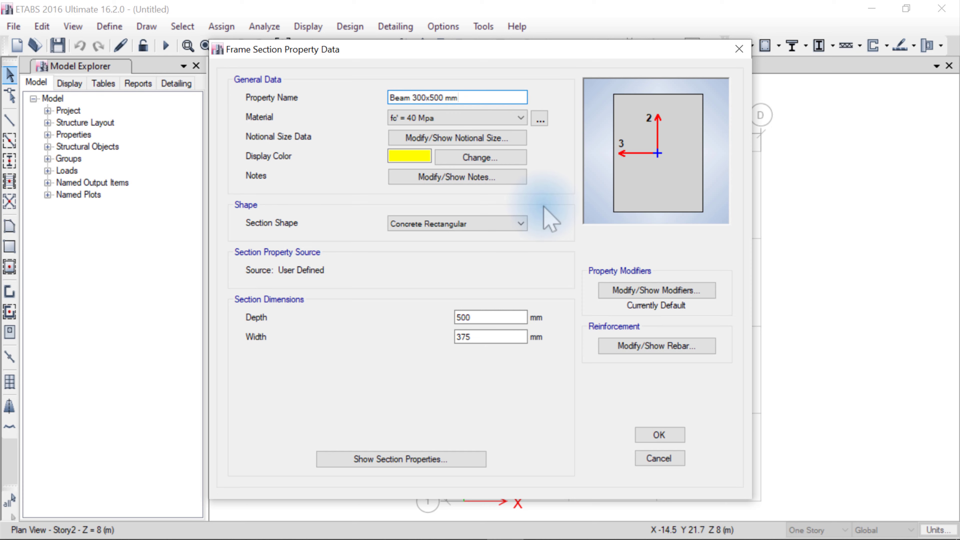
pyautogui.doubleClick(458, 336)
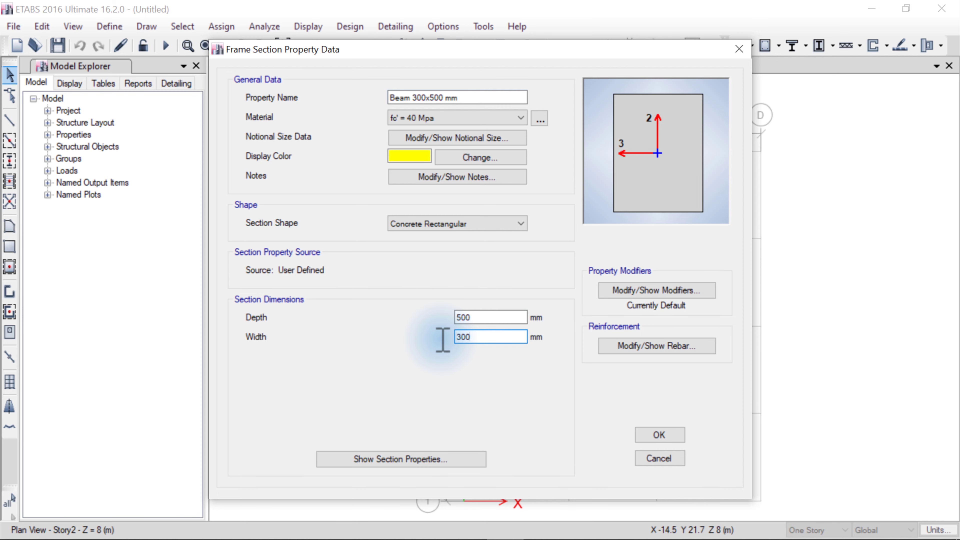
pyautogui.click(657, 435)
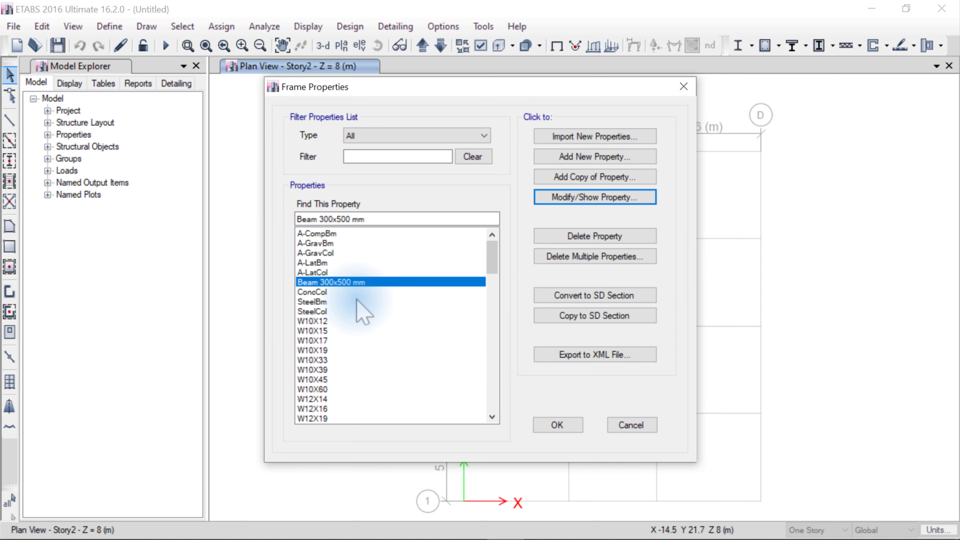
# Rename ConcCol to Column 300x500 mm with 500 mm depth and 300 mm width.
pyautogui.click(345, 292)
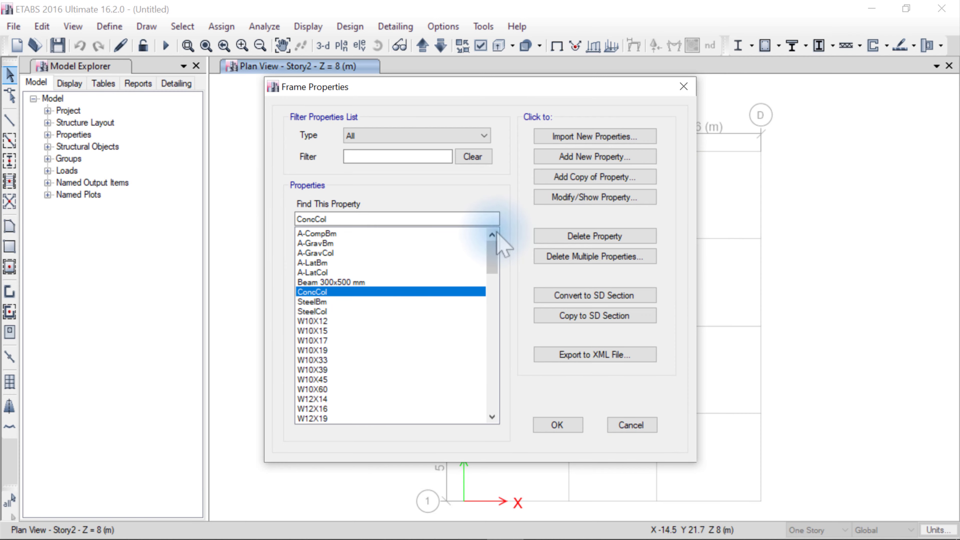
pyautogui.click(566, 201)
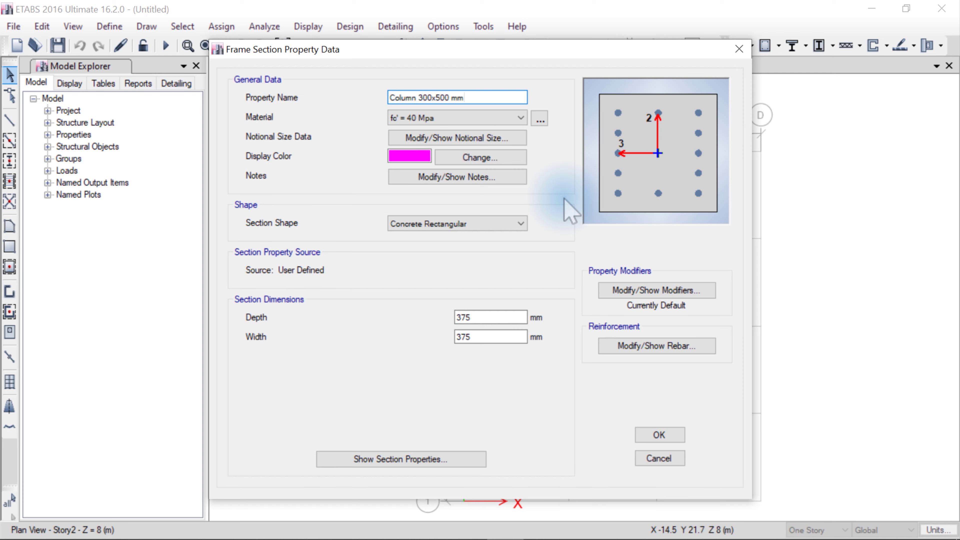
pyautogui.moveTo(482, 317); pyautogui.dragTo(443, 319)
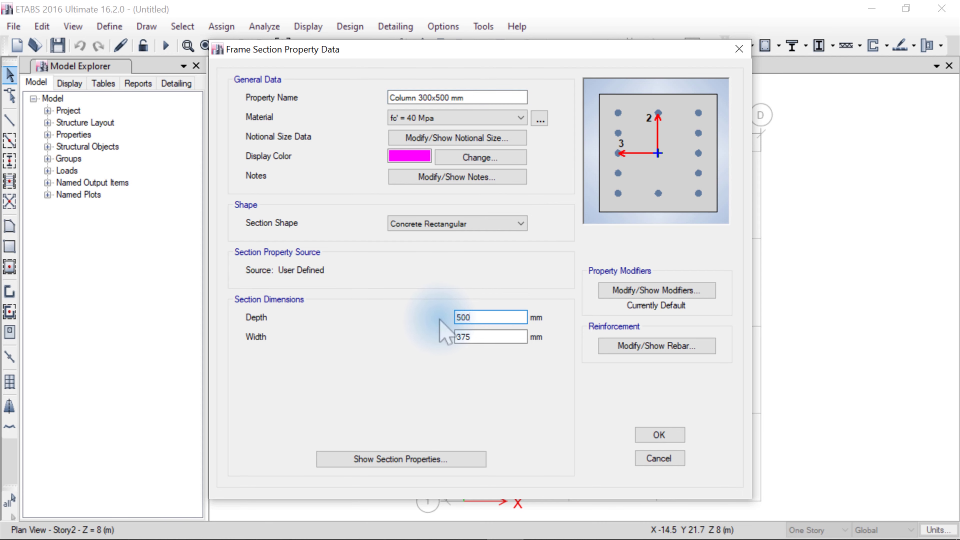
pyautogui.moveTo(473, 336); pyautogui.dragTo(447, 336)
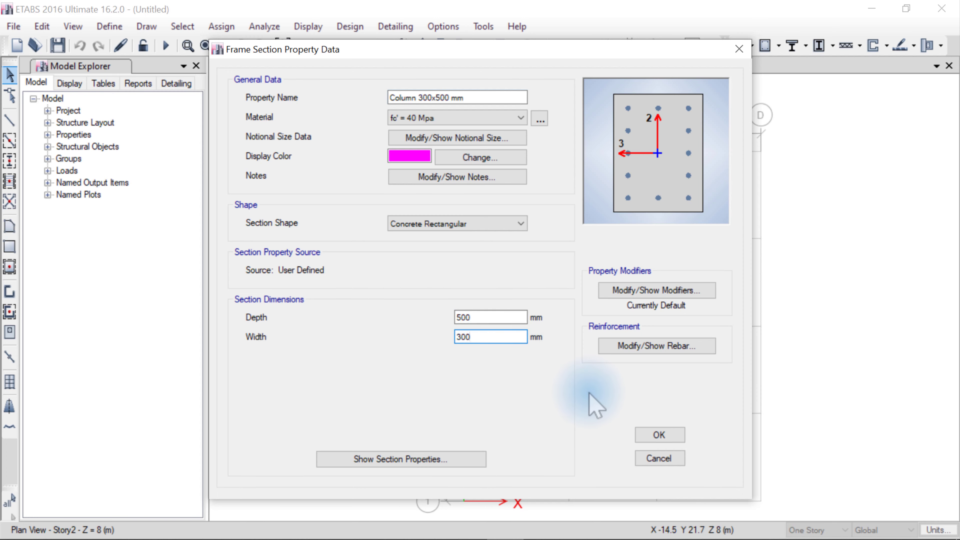
pyautogui.click(652, 434)
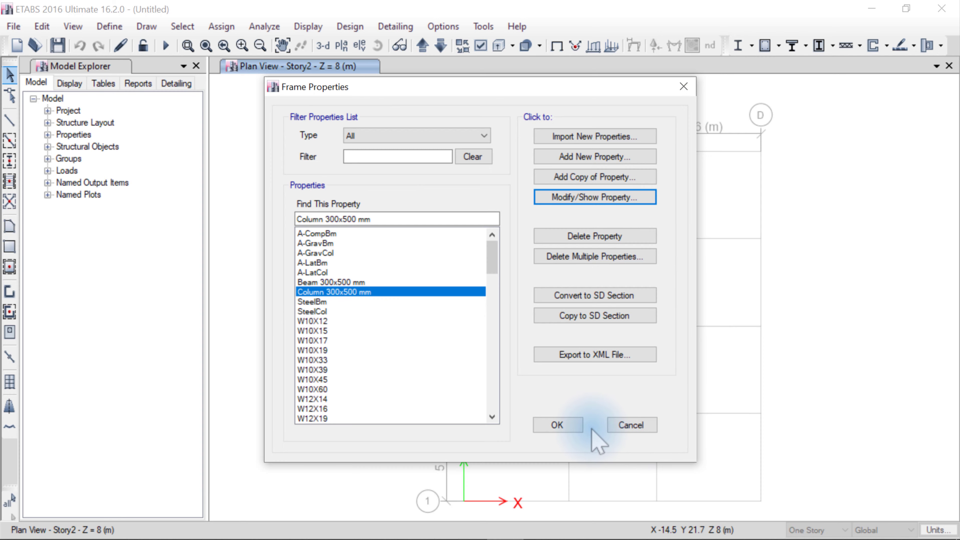
# Close the Frame Properties list and bring up the slab section properties.
pyautogui.click(573, 428)
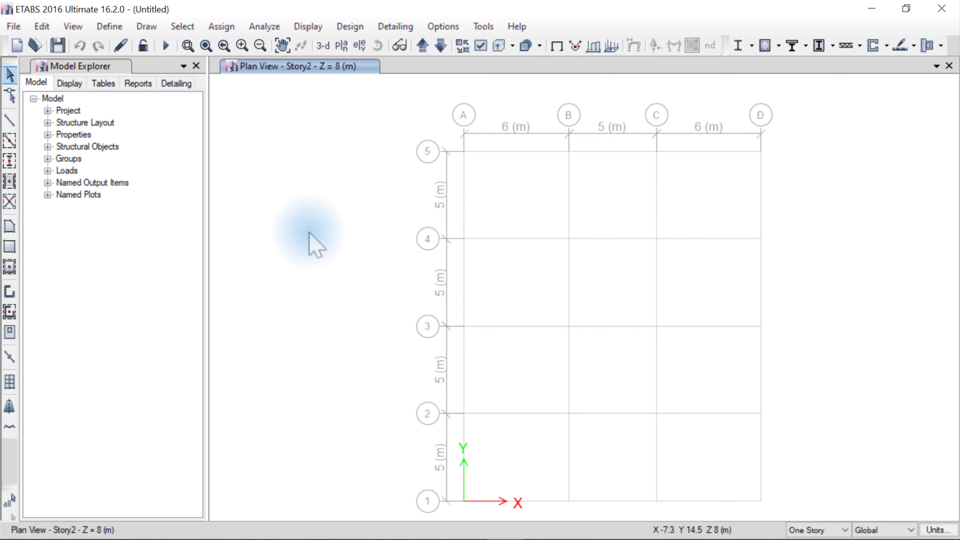
pyautogui.click(109, 26)
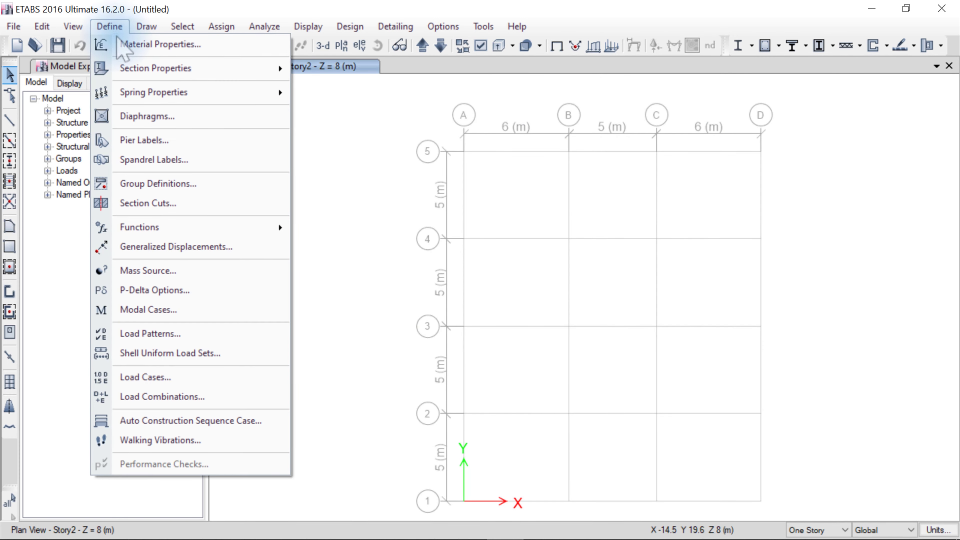
pyautogui.moveTo(110, 69)
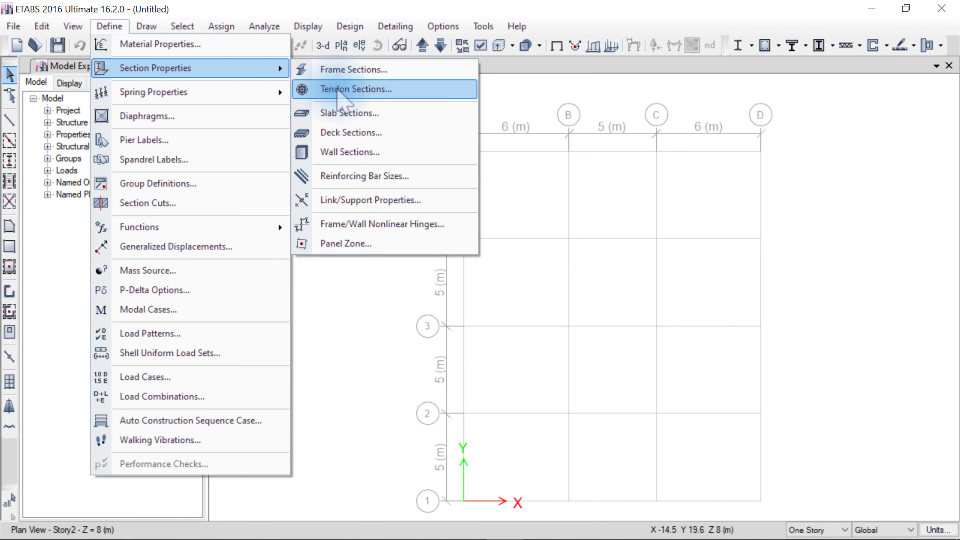
pyautogui.click(385, 115)
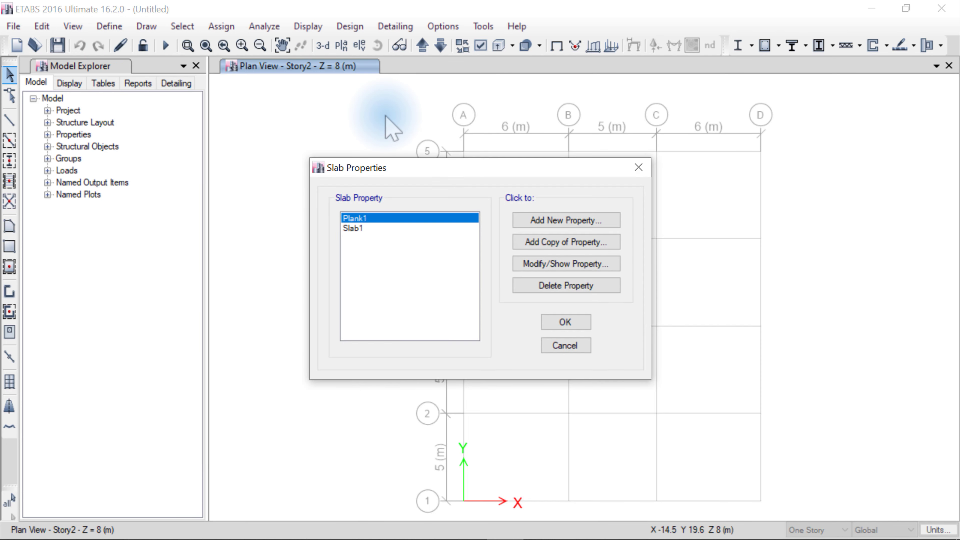
# Rename the Slab1 section to Slab 200 mm.
pyautogui.click(379, 228)
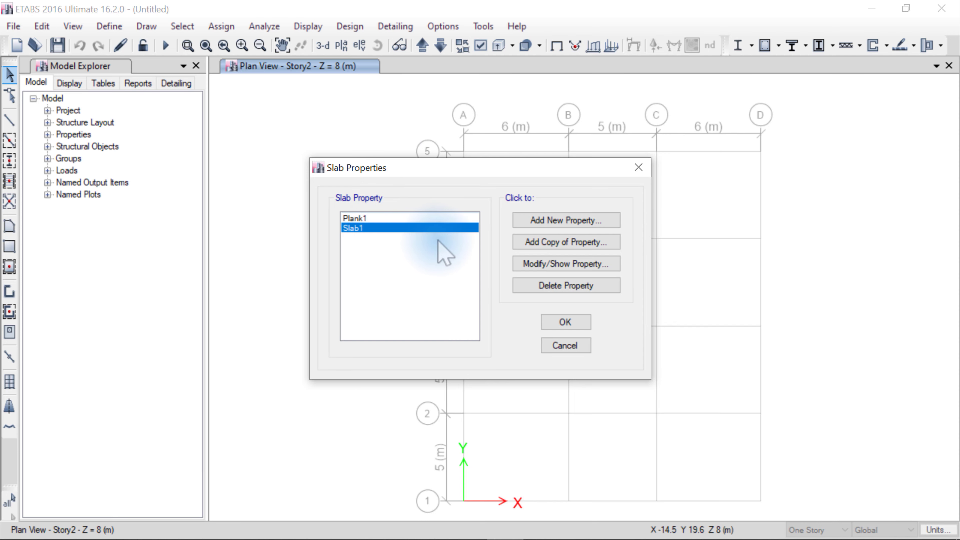
pyautogui.click(527, 264)
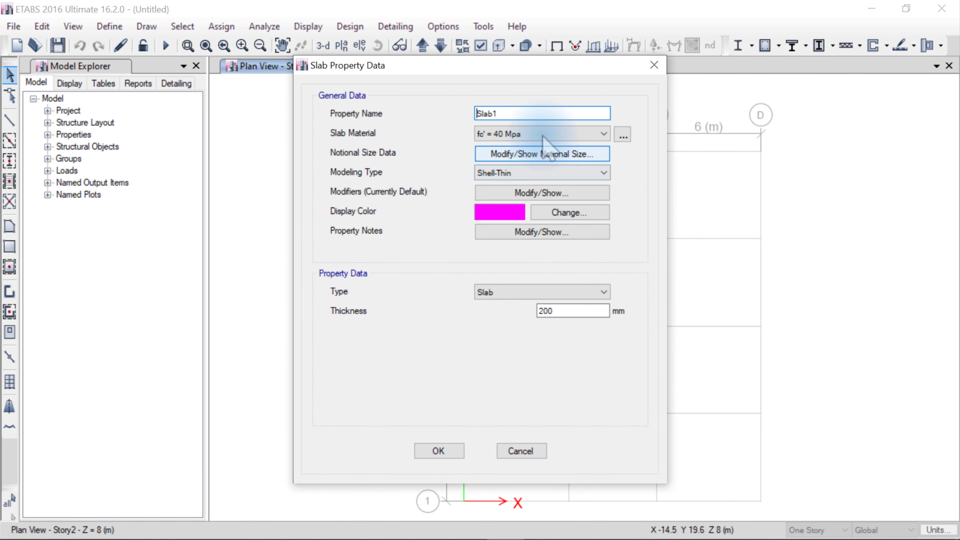
pyautogui.click(537, 113)
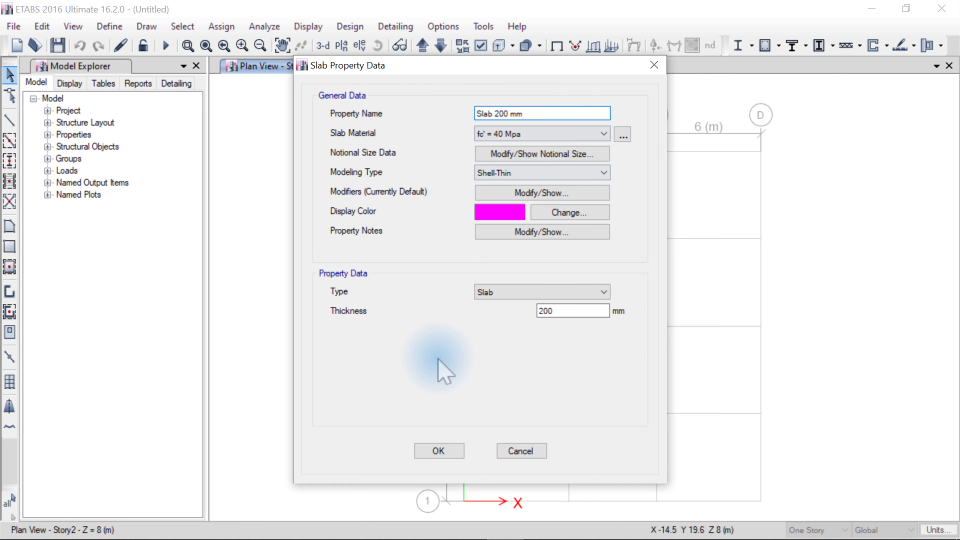
pyautogui.click(439, 451)
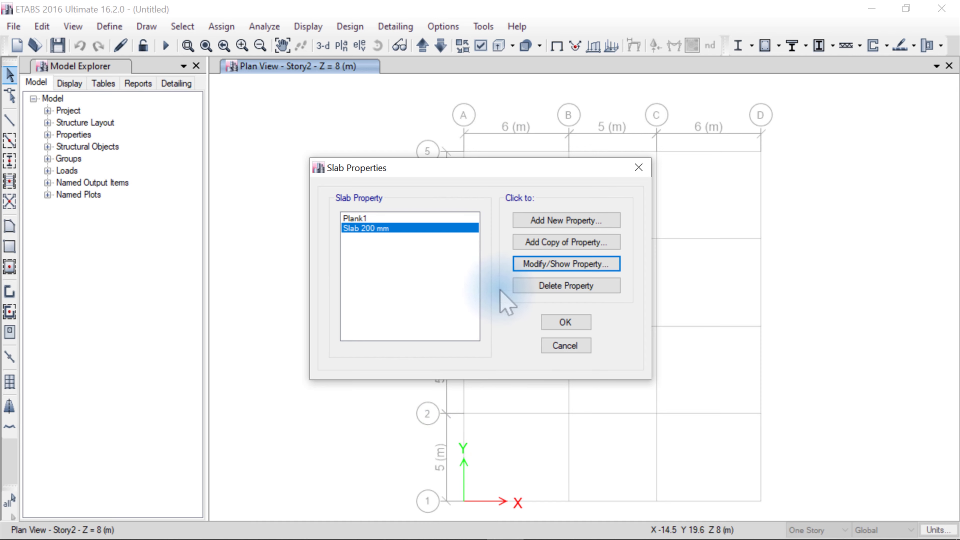
# Add a Drop panel slab section named Drop 400 mm, 400 mm thick.
pyautogui.click(546, 222)
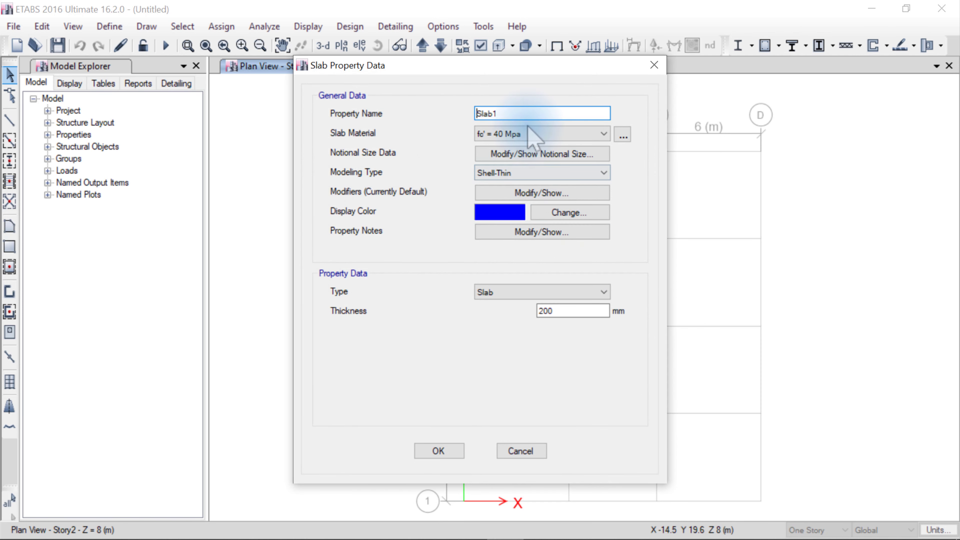
pyautogui.click(496, 113)
pyautogui.moveTo(495, 113); pyautogui.dragTo(458, 109)
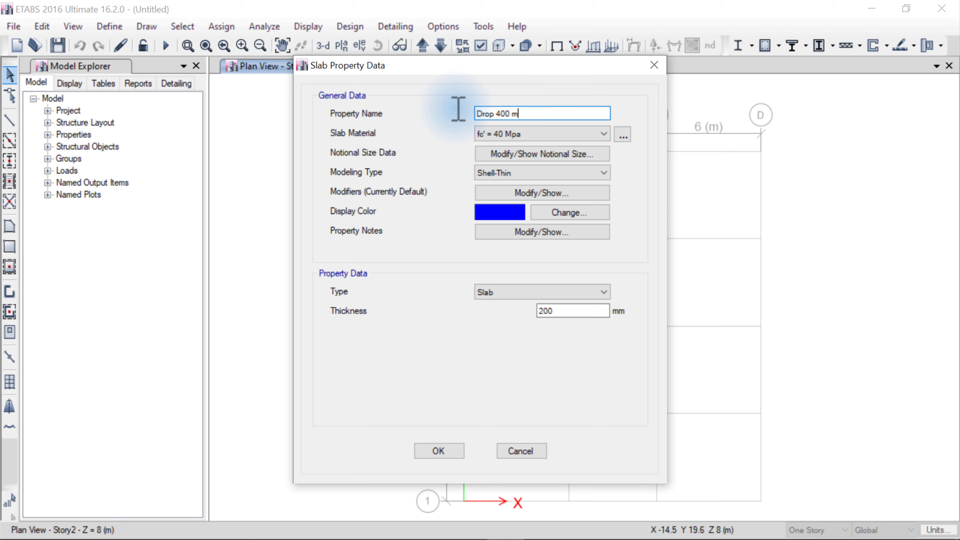
pyautogui.click(603, 292)
pyautogui.click(586, 316)
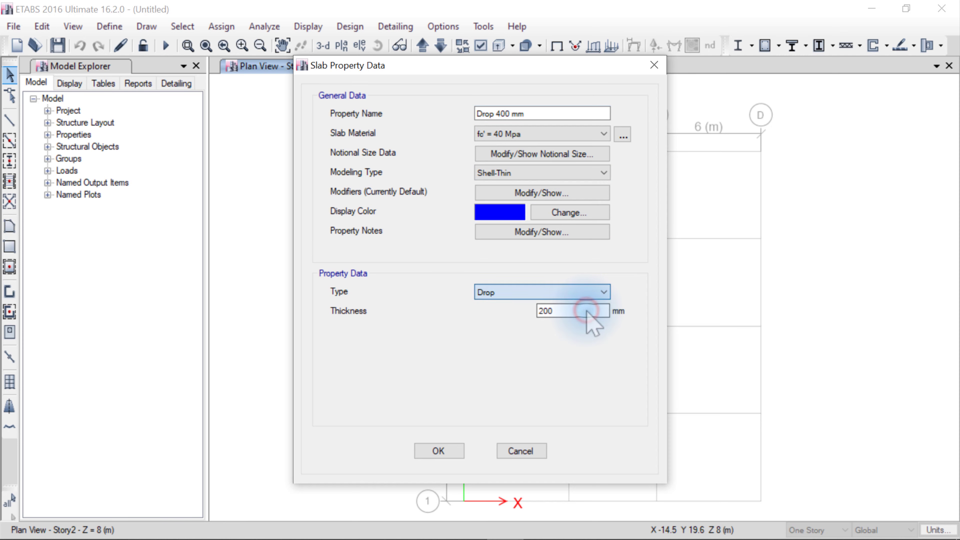
pyautogui.moveTo(574, 311); pyautogui.dragTo(534, 311)
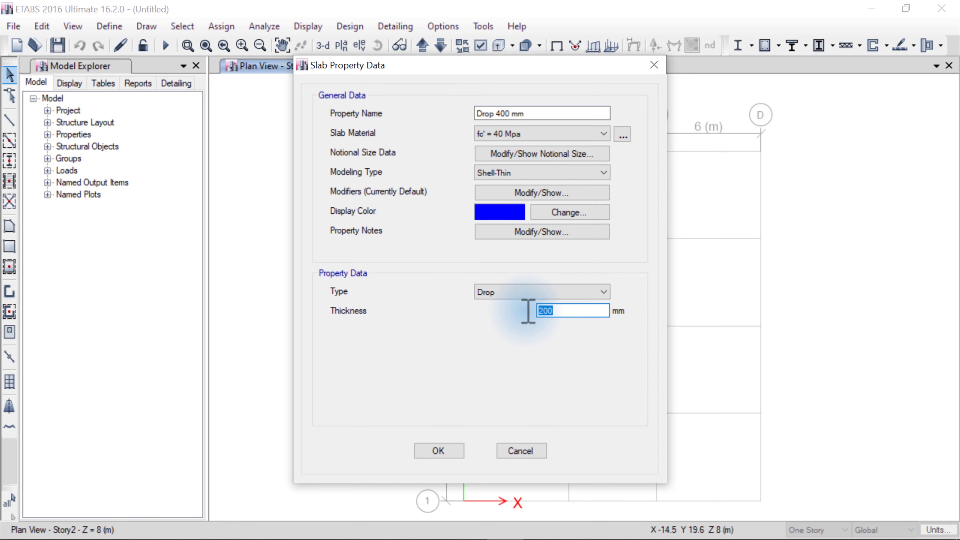
pyautogui.write('400')
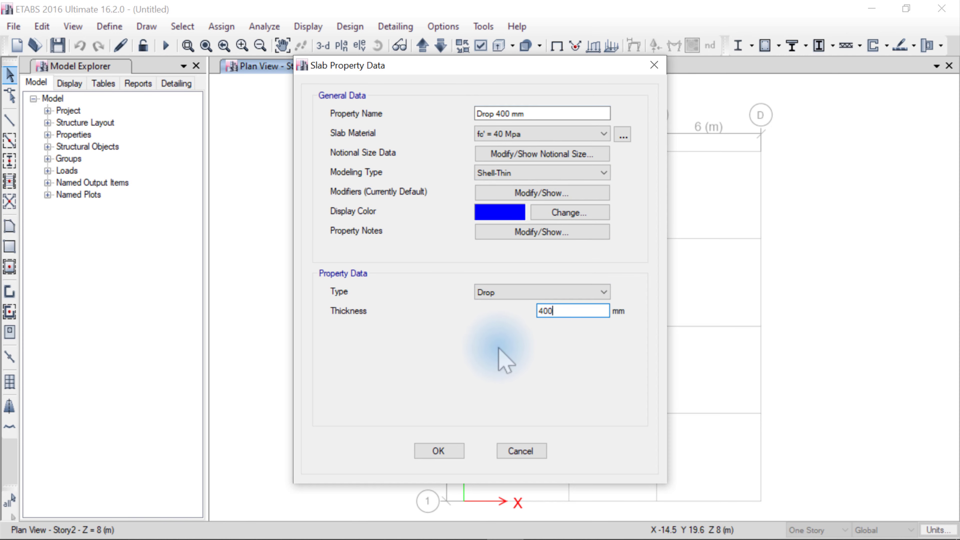
pyautogui.click(448, 452)
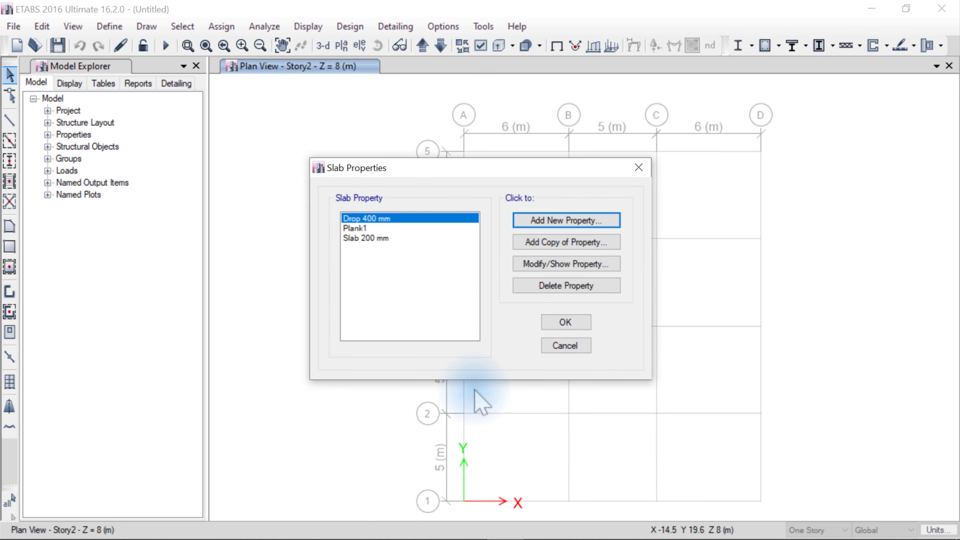
# Add a 500 mm thick slab section named Foundation 500 mm and close the list.
pyautogui.click(548, 221)
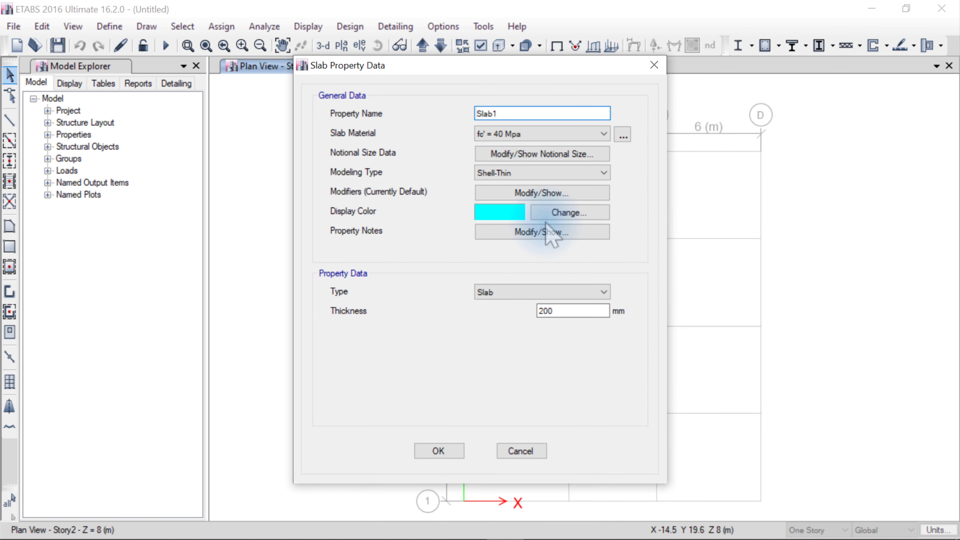
pyautogui.moveTo(514, 114); pyautogui.dragTo(471, 113)
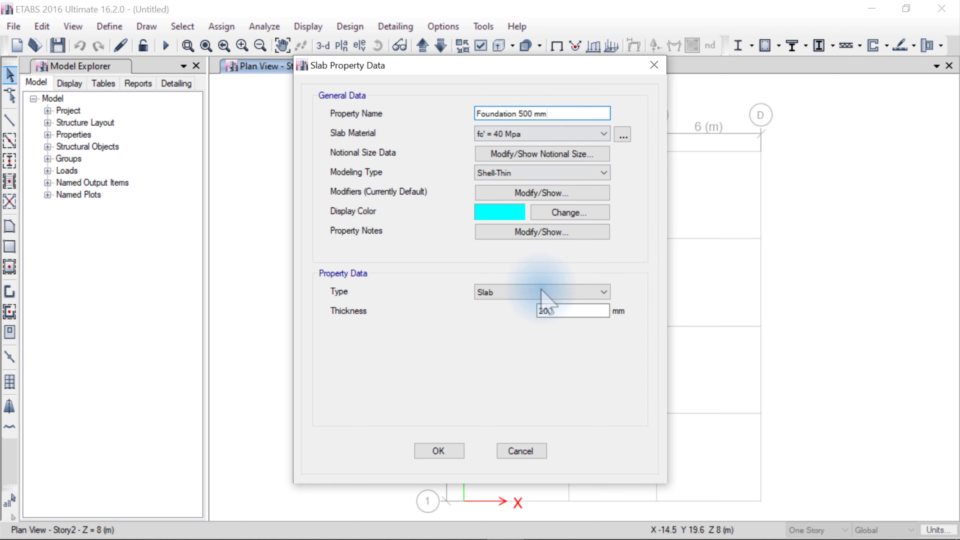
pyautogui.doubleClick(545, 311)
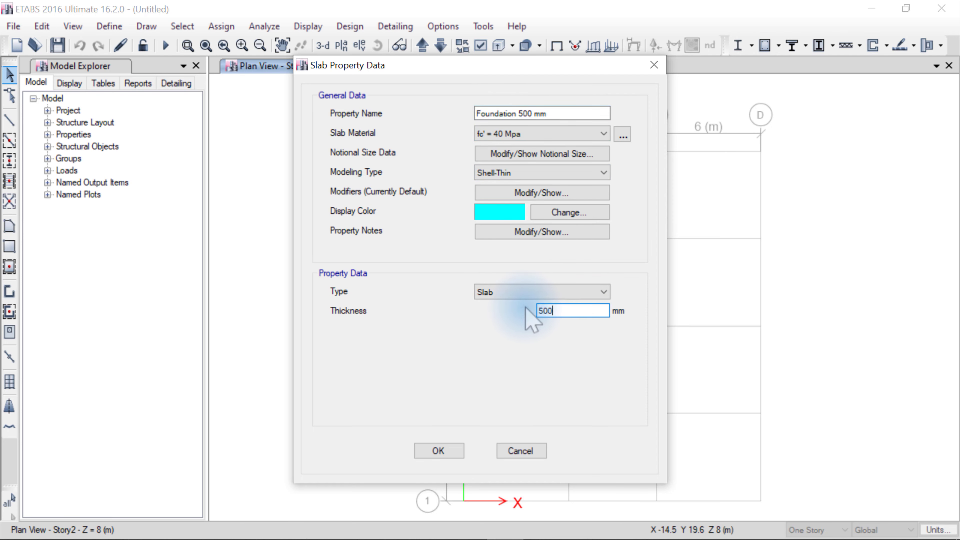
pyautogui.click(439, 451)
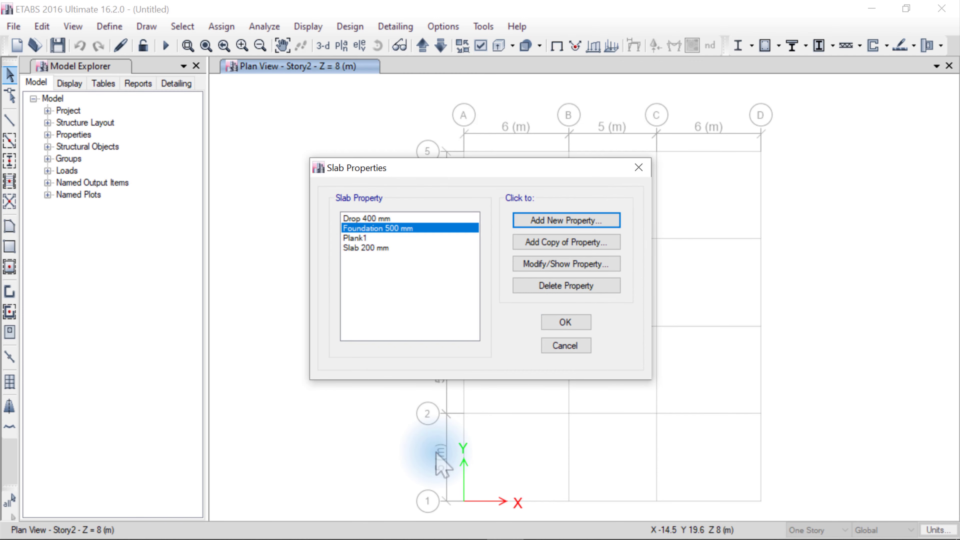
pyautogui.click(548, 325)
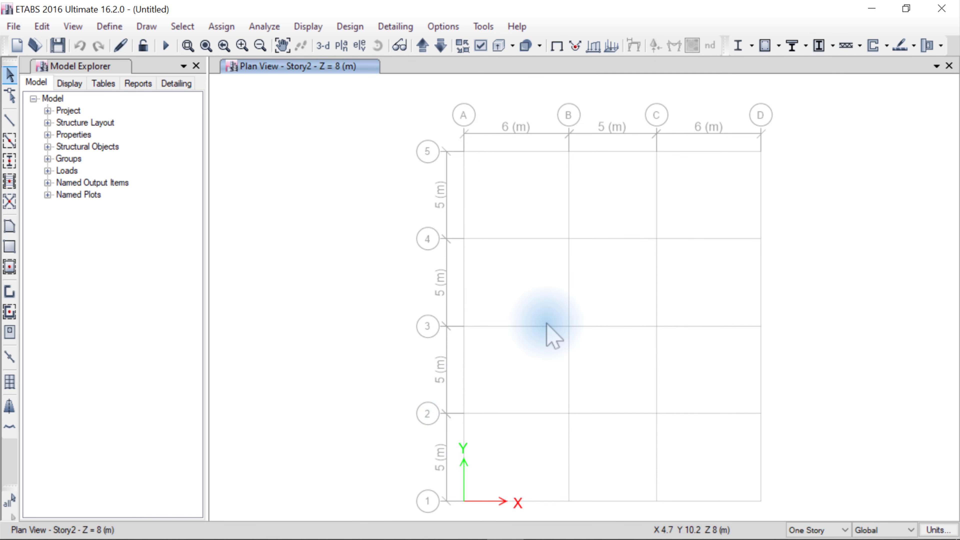
# Rename Wall1 to Wall 300 mm with 300 mm thickness and close the wall list.
pyautogui.click(112, 29)
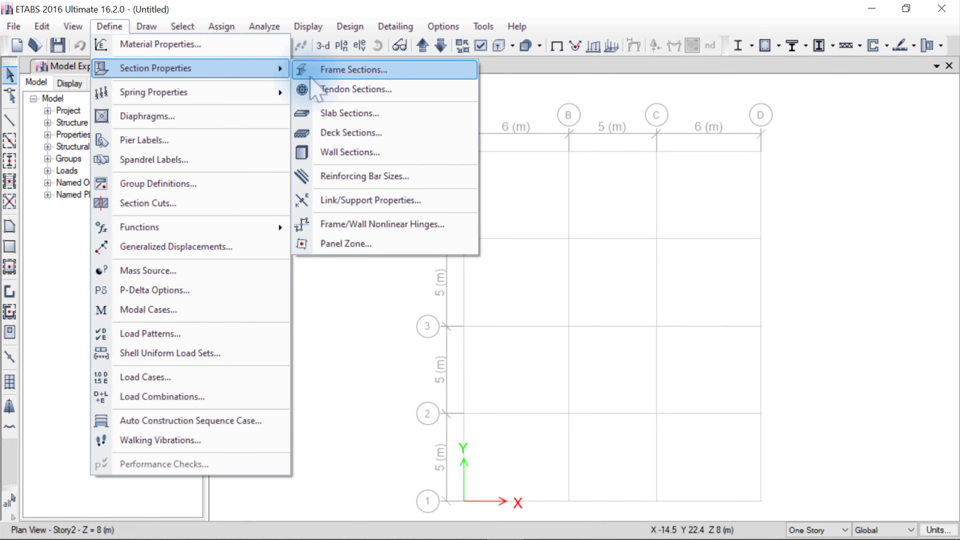
pyautogui.click(396, 153)
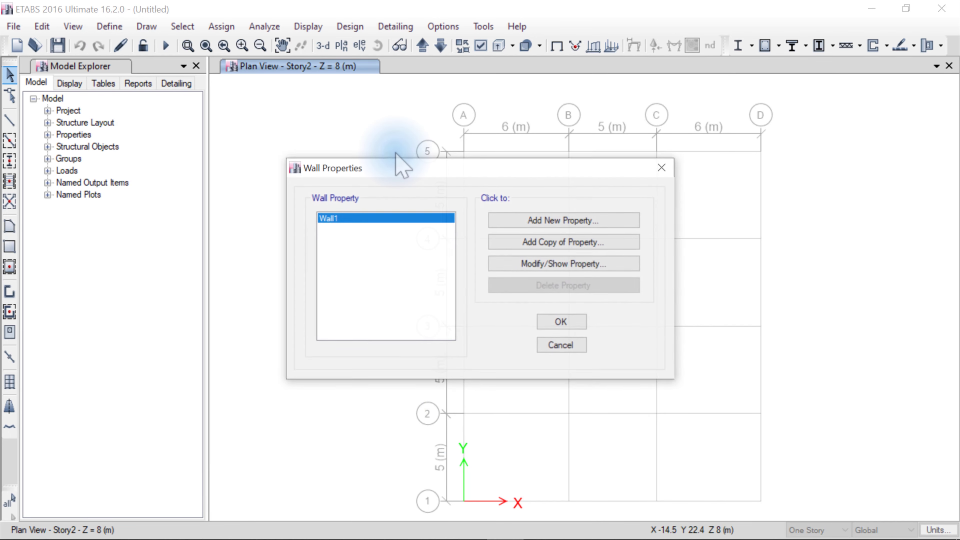
pyautogui.click(516, 264)
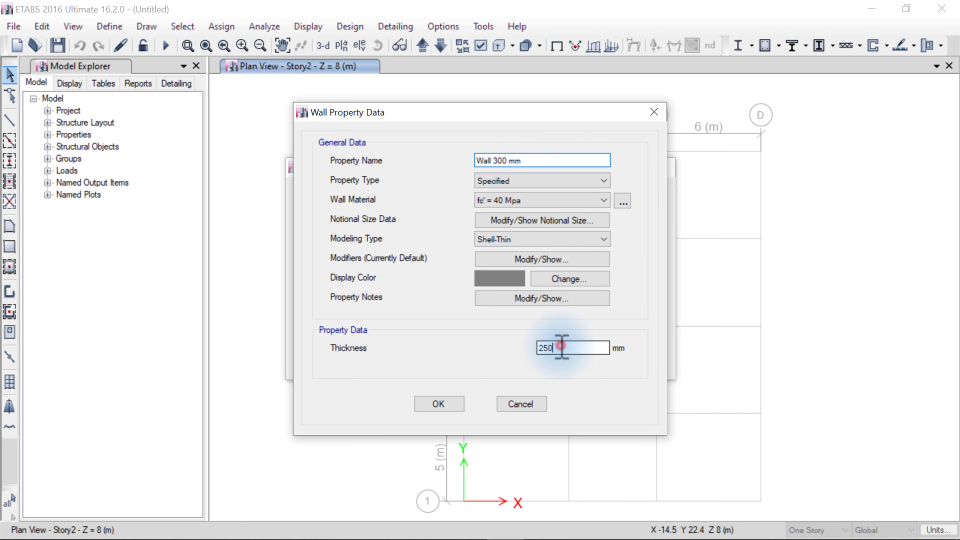
pyautogui.moveTo(561, 345); pyautogui.dragTo(525, 348)
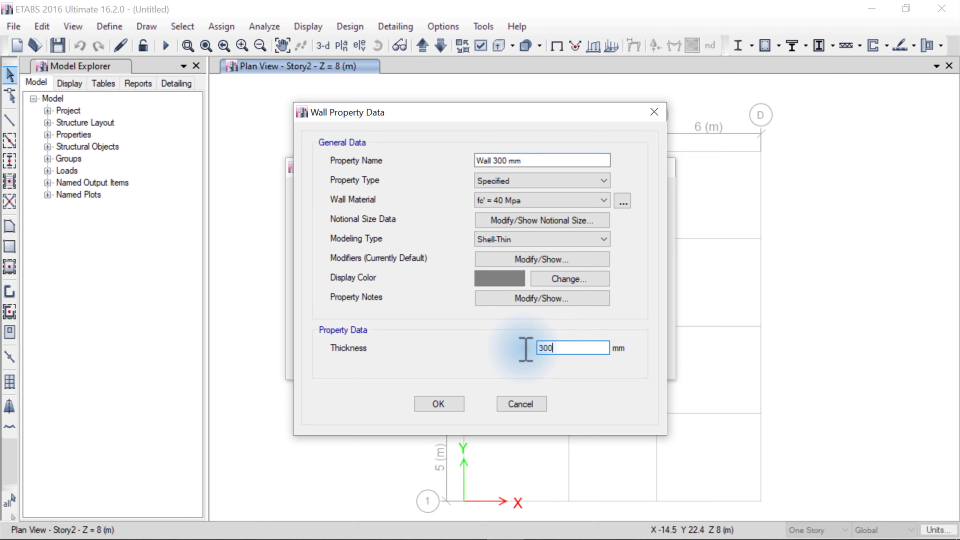
pyautogui.click(455, 407)
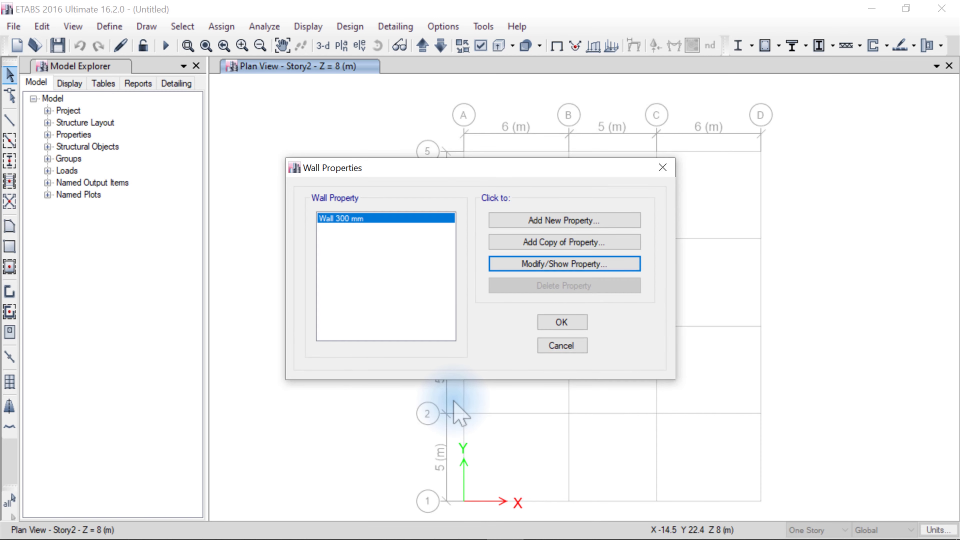
pyautogui.click(547, 322)
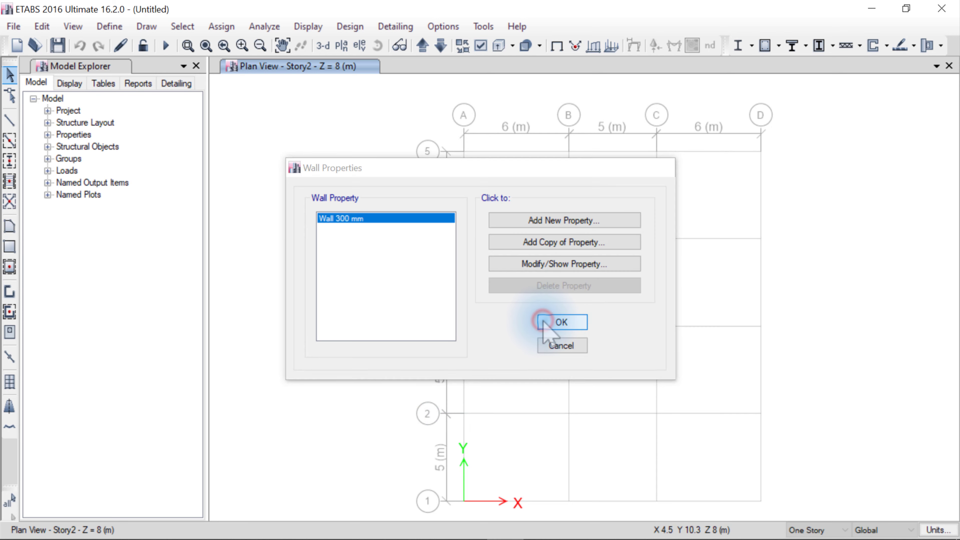
# Switch the story edit scope from One Story to Similar Stories.
pyautogui.click(845, 530)
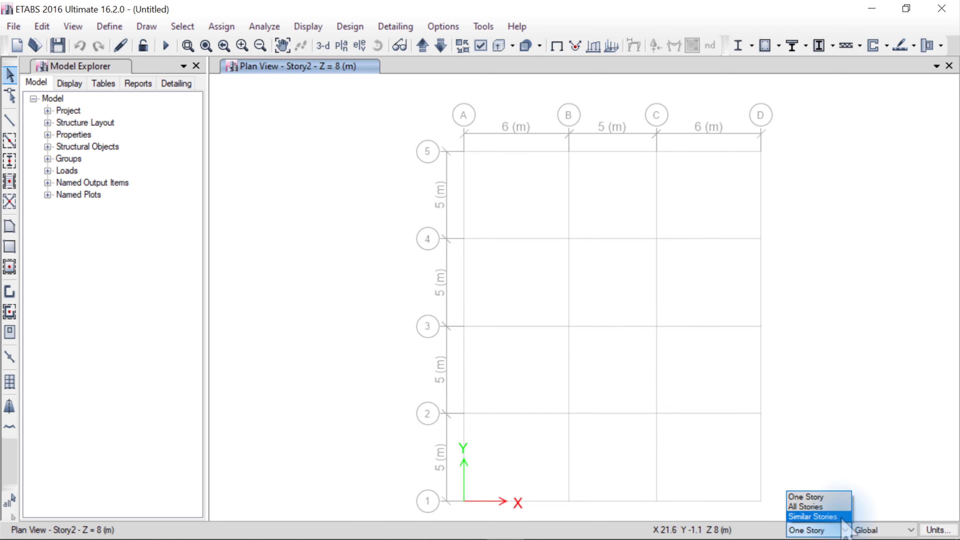
pyautogui.click(841, 517)
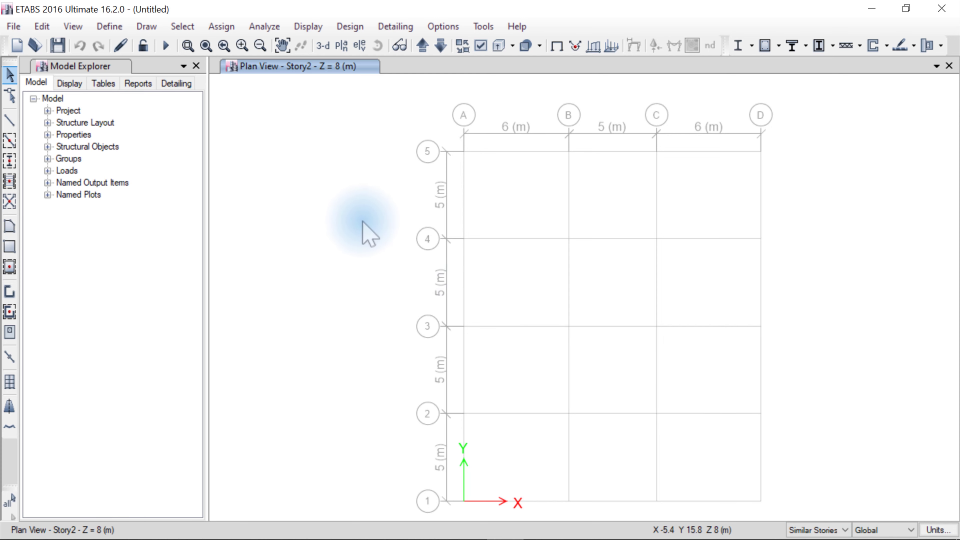
pyautogui.click(147, 27)
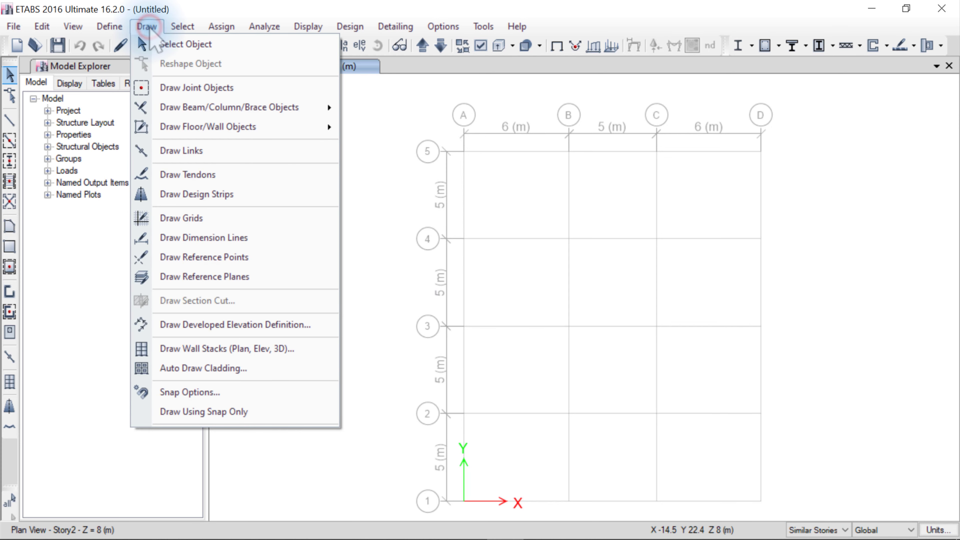
# Place reference points on grid 3 at X offset 1000 from C3 and -1000 from B3.
pyautogui.click(256, 256)
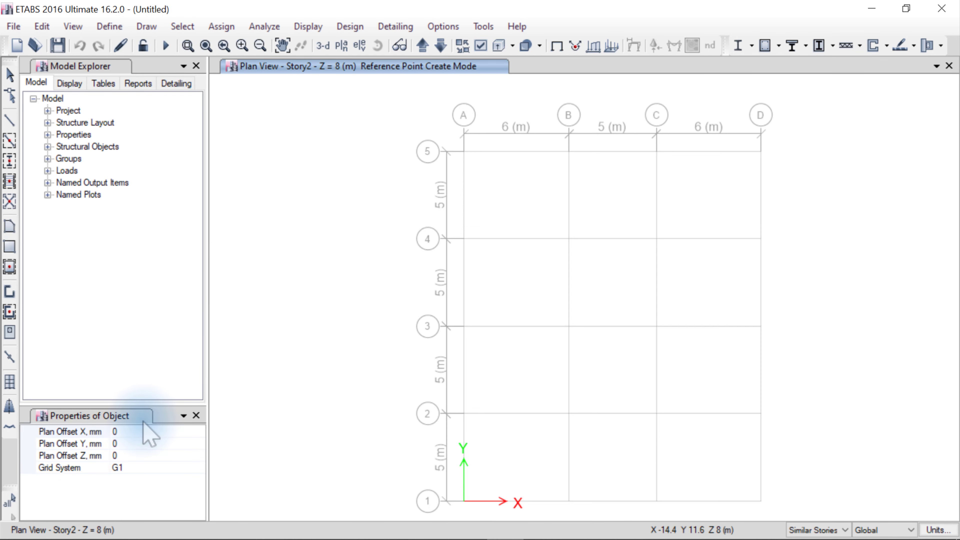
pyautogui.click(134, 432)
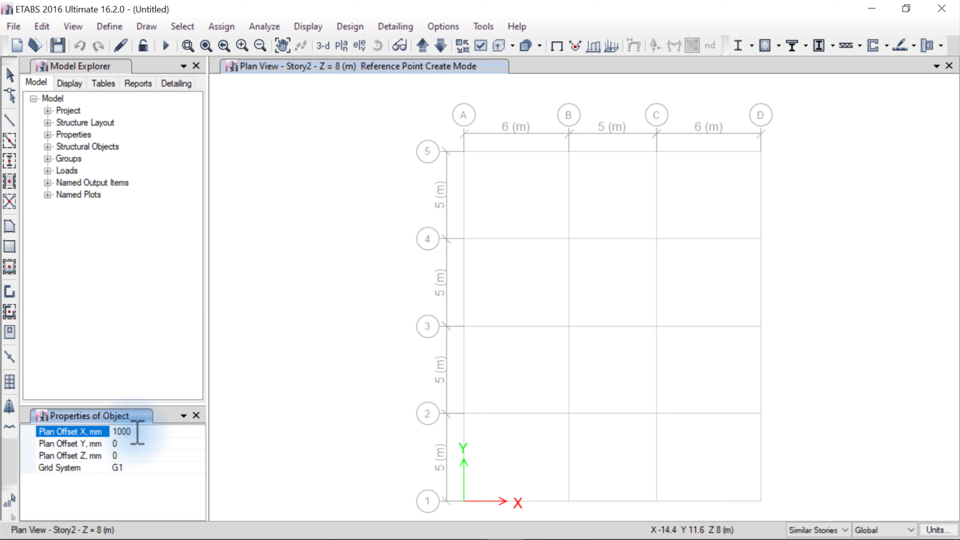
pyautogui.click(657, 326)
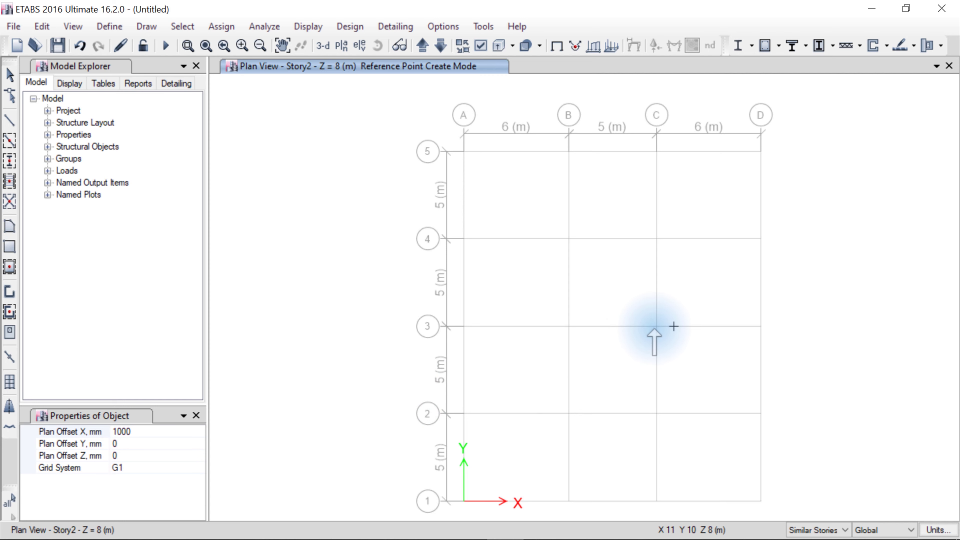
pyautogui.click(151, 432)
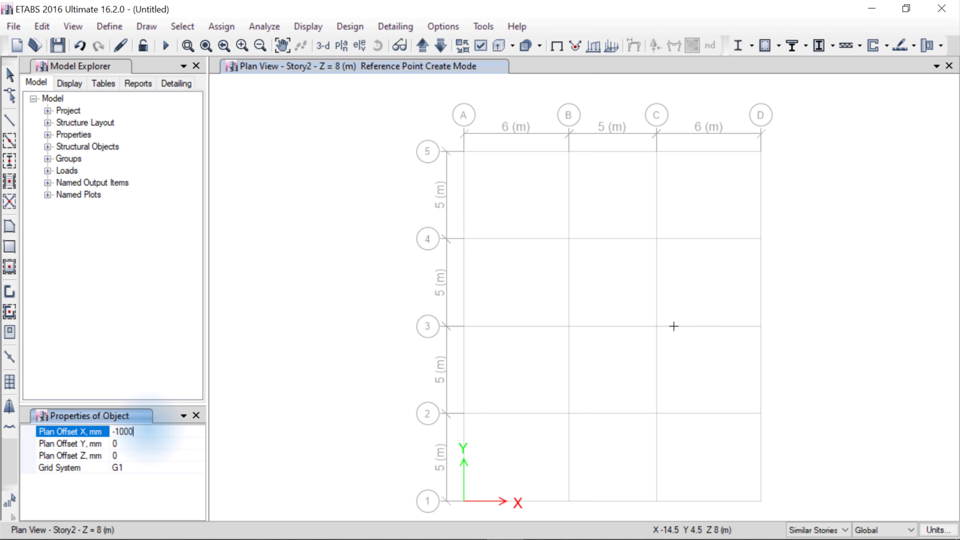
pyautogui.click(569, 326)
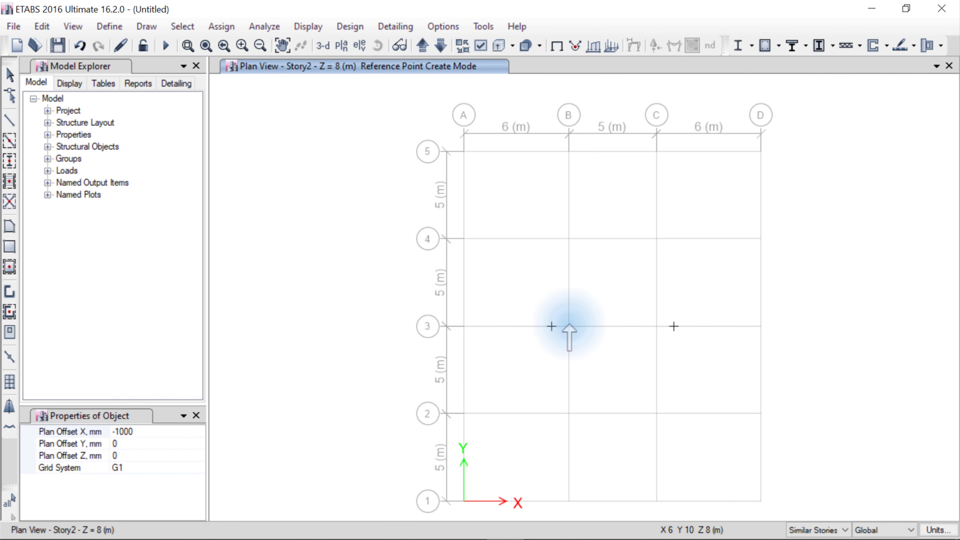
pyautogui.click(156, 431)
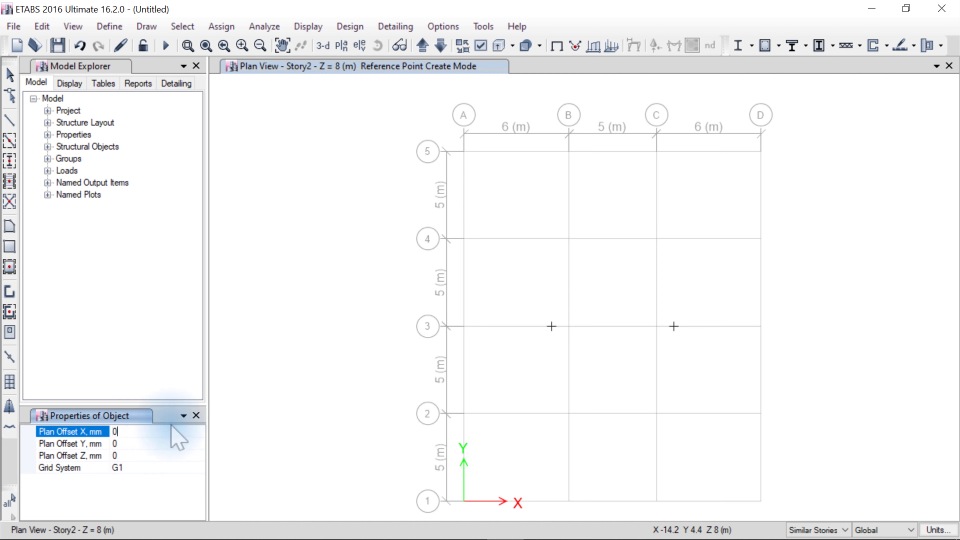
pyautogui.click(196, 415)
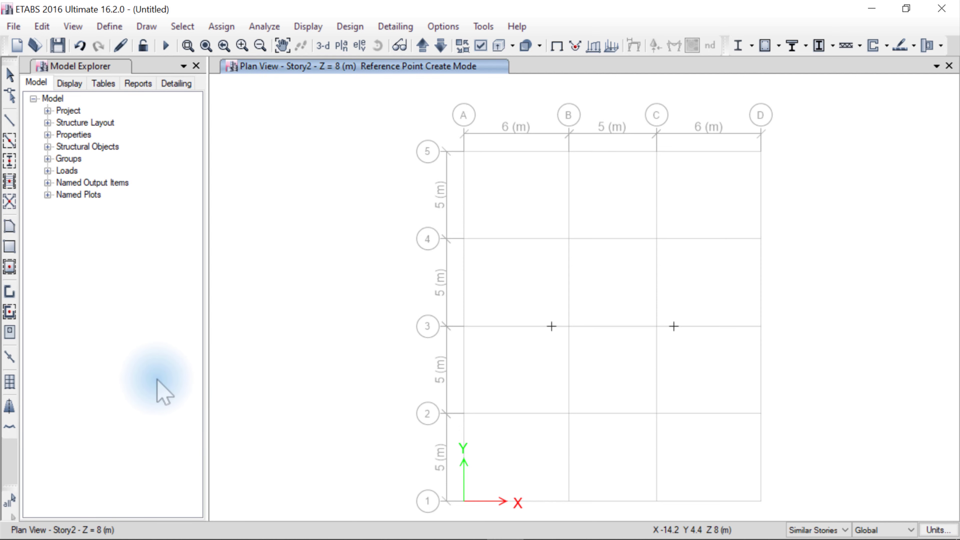
# Draw a Wall 300 mm pier between the two grid-3 reference points with Auto Pier/Spandrel set to Yes.
pyautogui.click(10, 291)
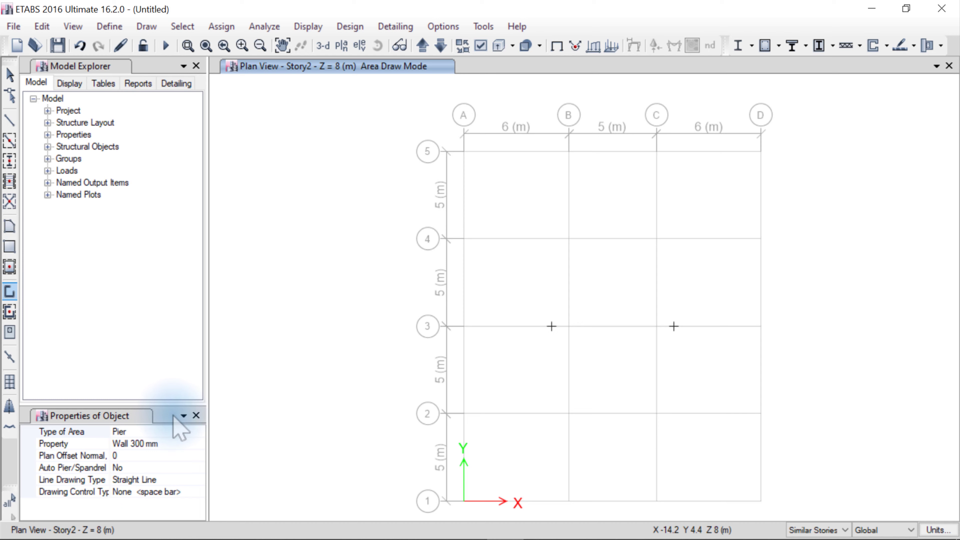
pyautogui.click(193, 468)
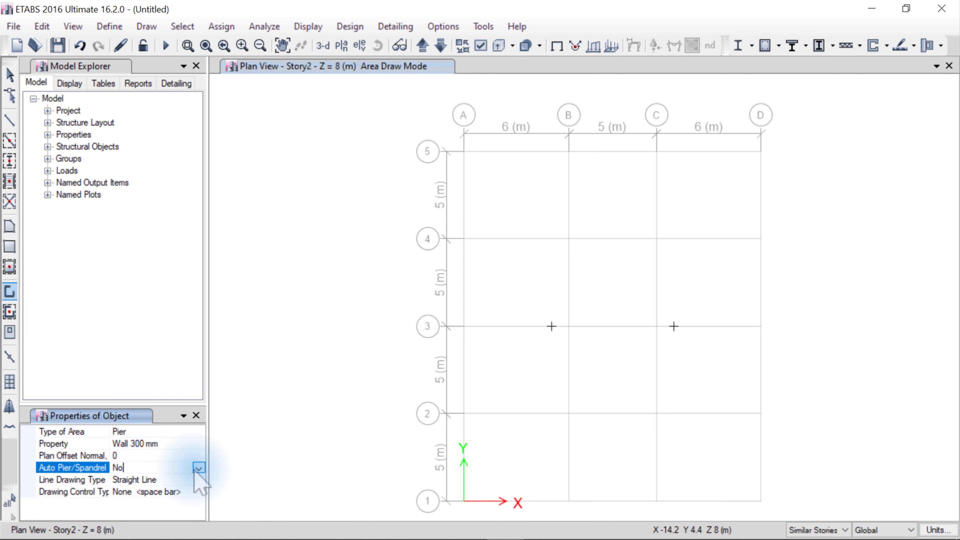
pyautogui.click(198, 469)
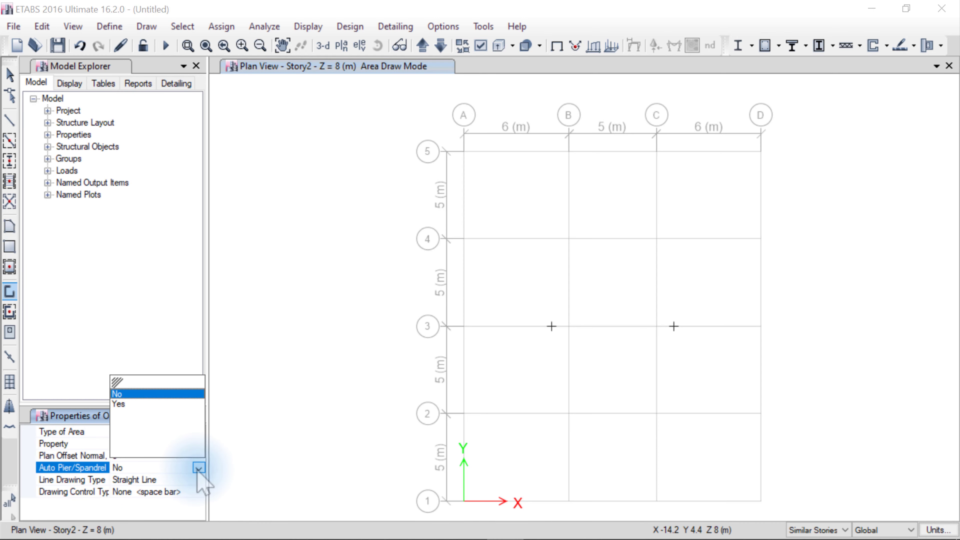
pyautogui.click(180, 403)
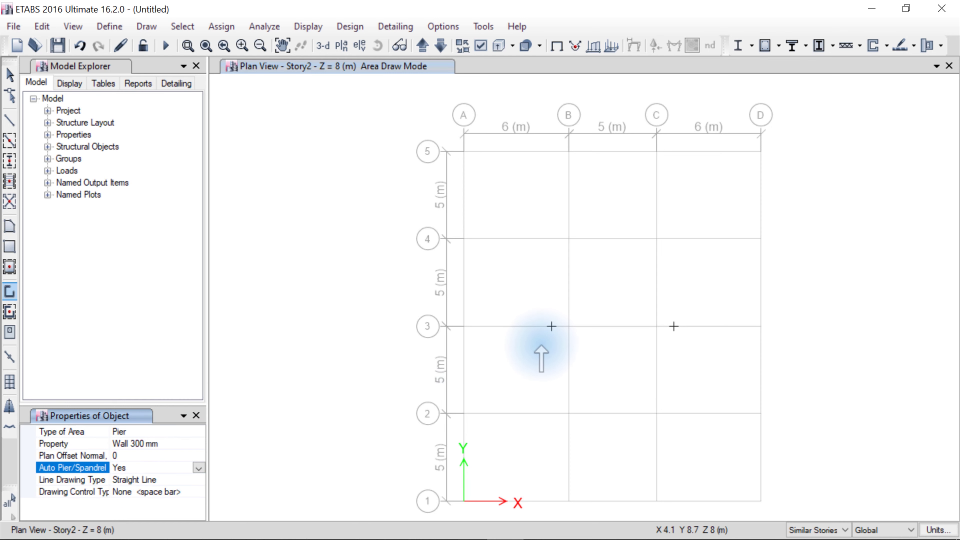
pyautogui.click(551, 326)
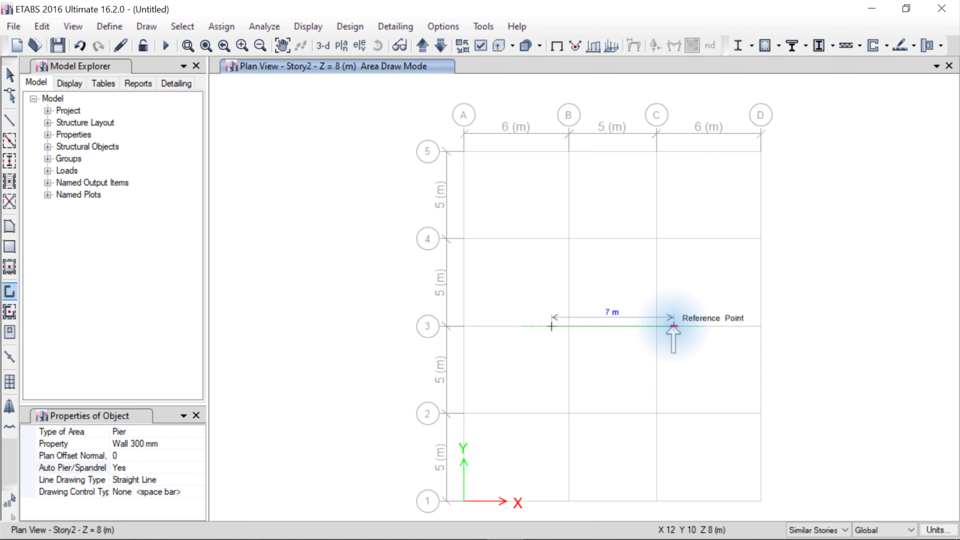
pyautogui.click(674, 326)
pyautogui.press('Escape')
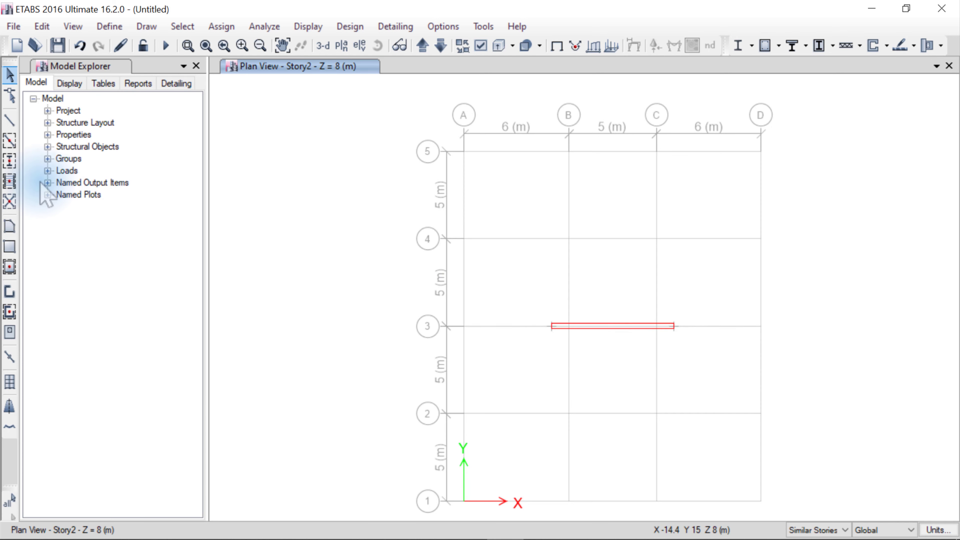
# Set the Quick Draw Columns section to Column 300x500 mm.
pyautogui.click(10, 161)
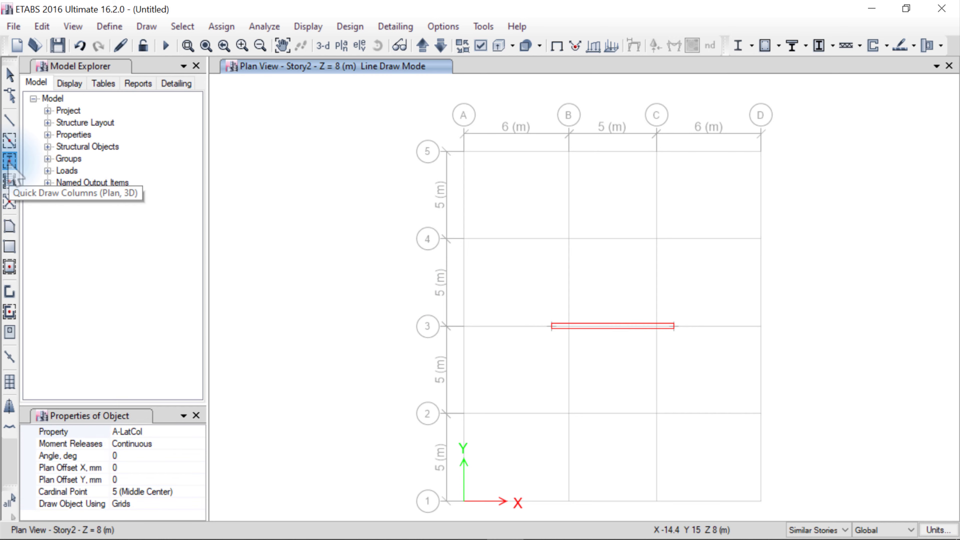
pyautogui.click(198, 430)
pyautogui.click(199, 432)
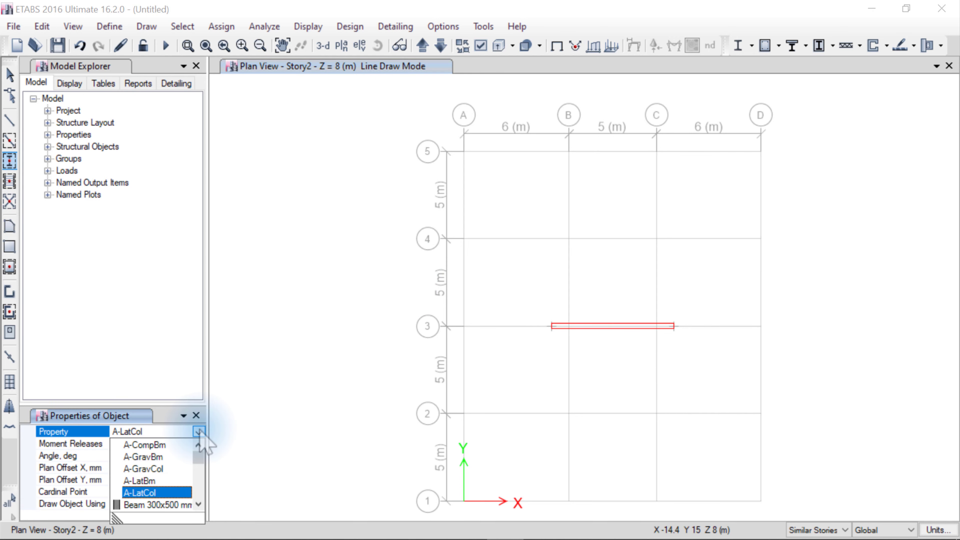
pyautogui.click(198, 504)
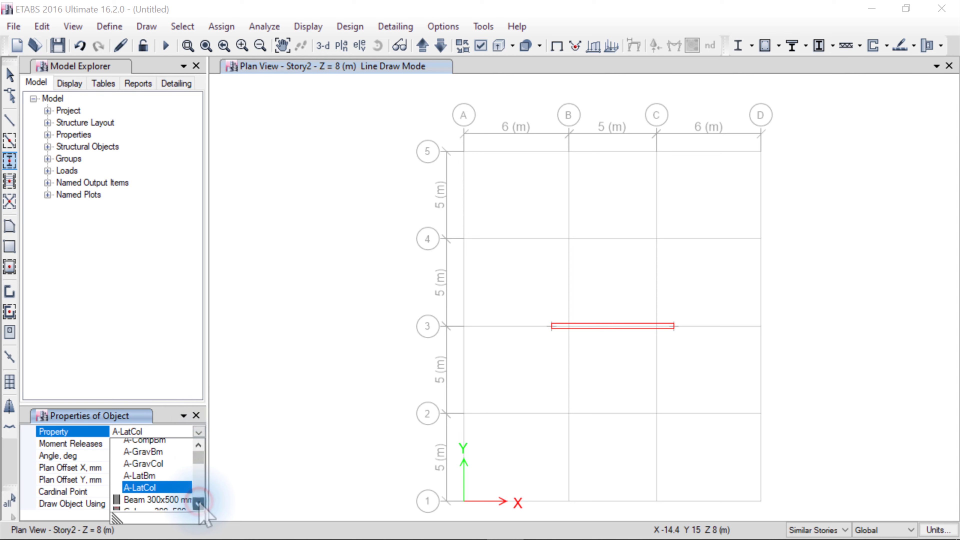
pyautogui.click(178, 504)
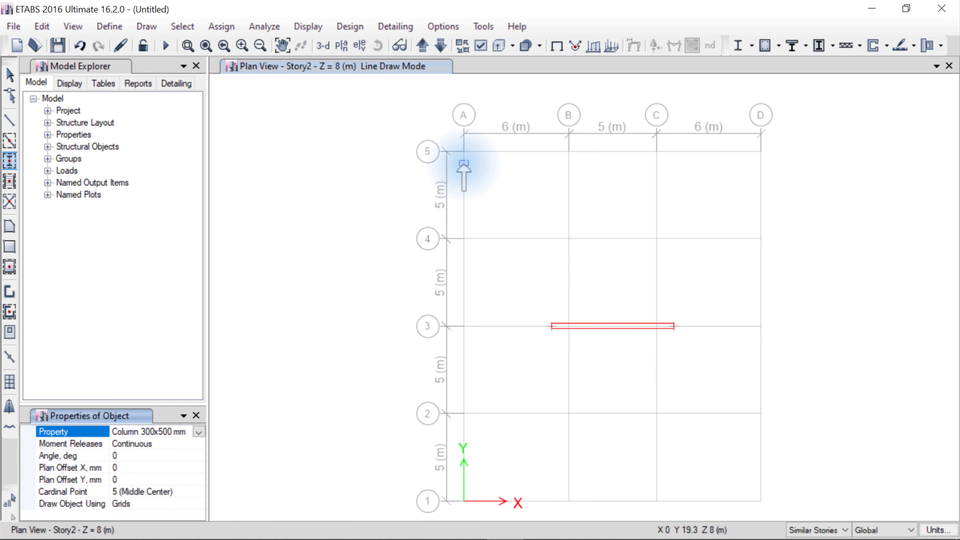
# Place columns at A-5, C-5, D-5, D-4, C-4, B-4 and A-4.
pyautogui.click(464, 151)
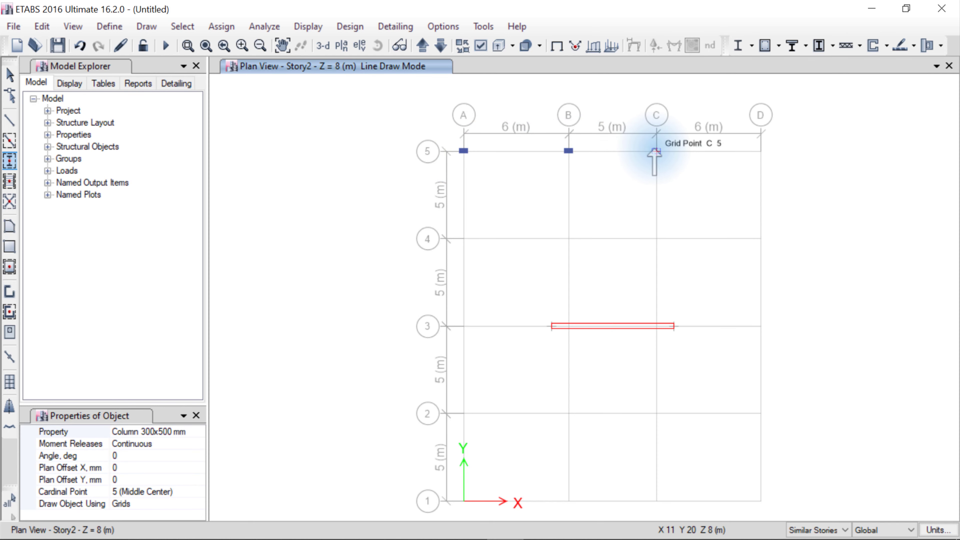
pyautogui.click(656, 151)
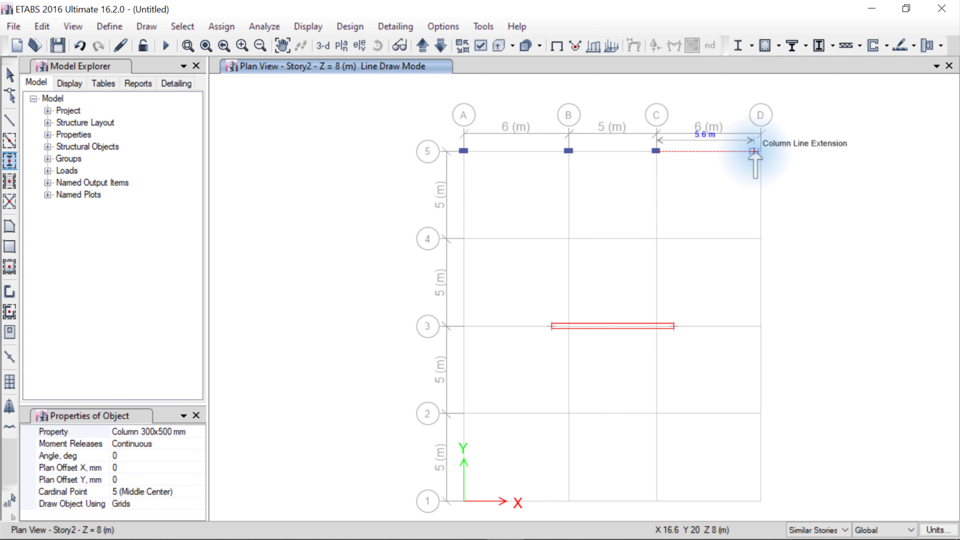
pyautogui.click(761, 151)
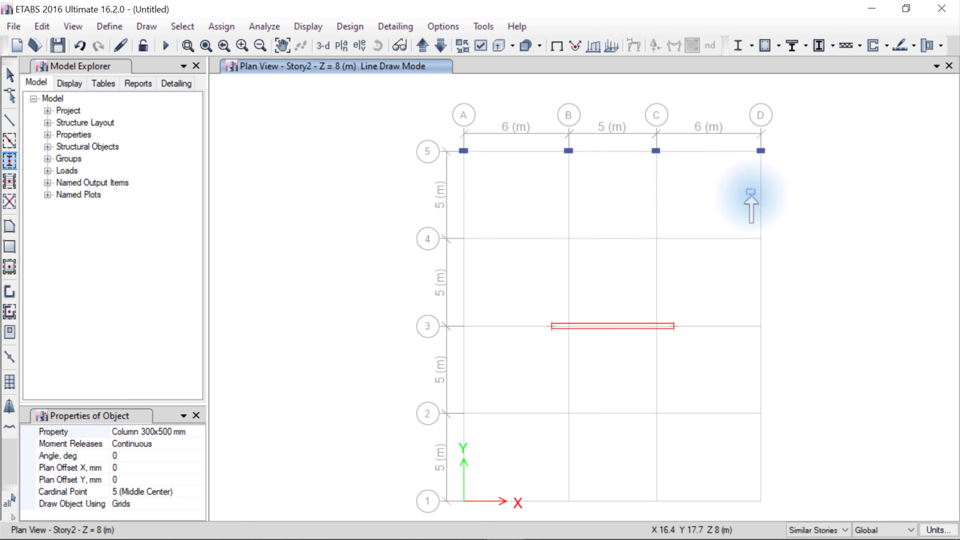
pyautogui.click(760, 238)
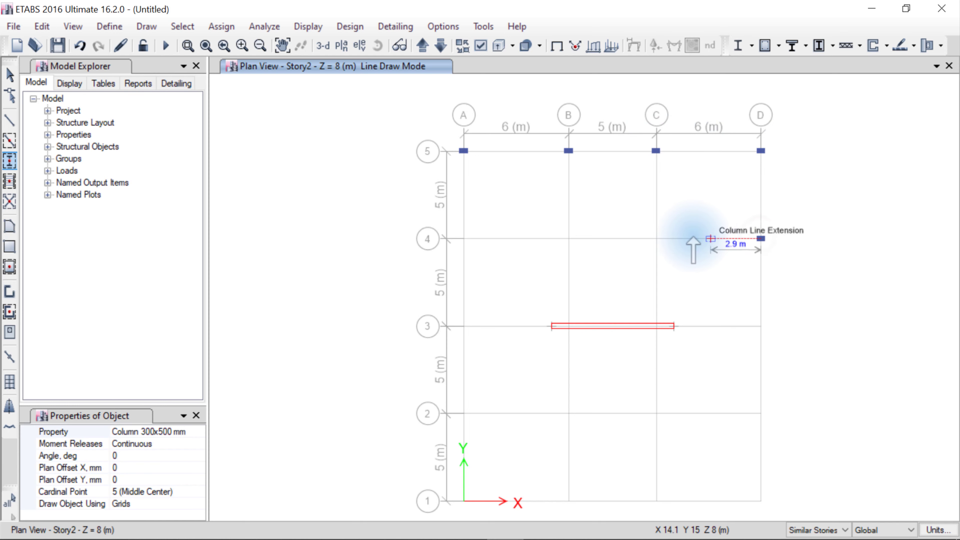
pyautogui.click(657, 238)
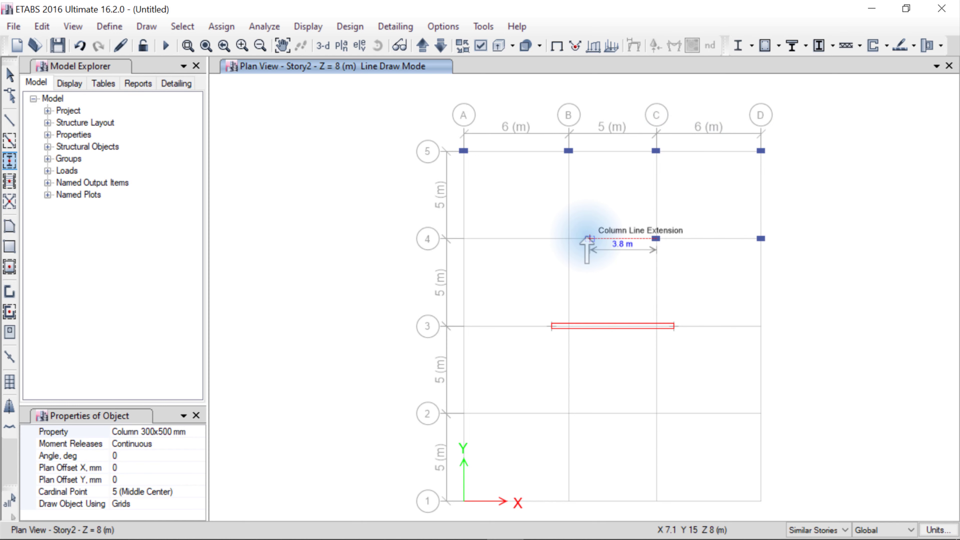
pyautogui.click(568, 239)
pyautogui.click(464, 239)
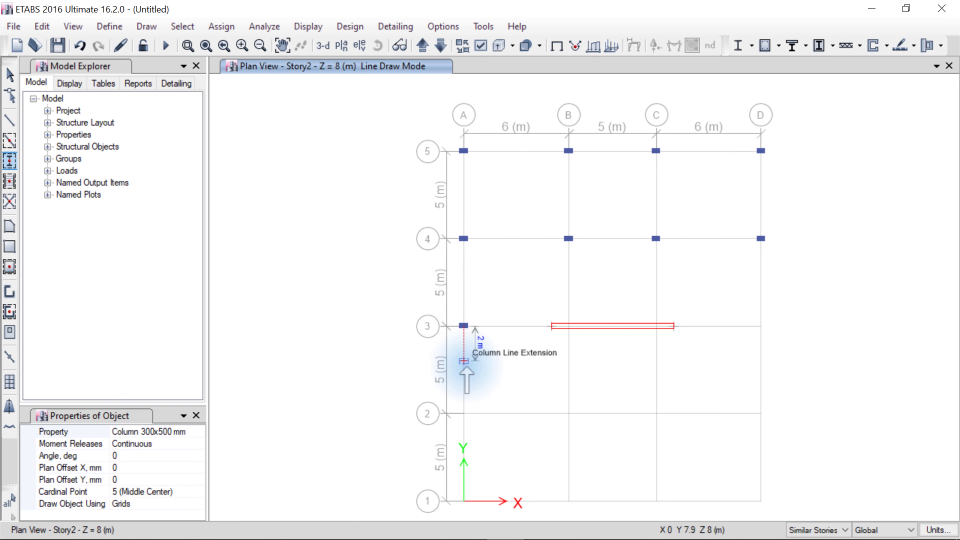
# Place columns at A-2, B-2, C-2, D-1 and C-1, then finish.
pyautogui.click(464, 413)
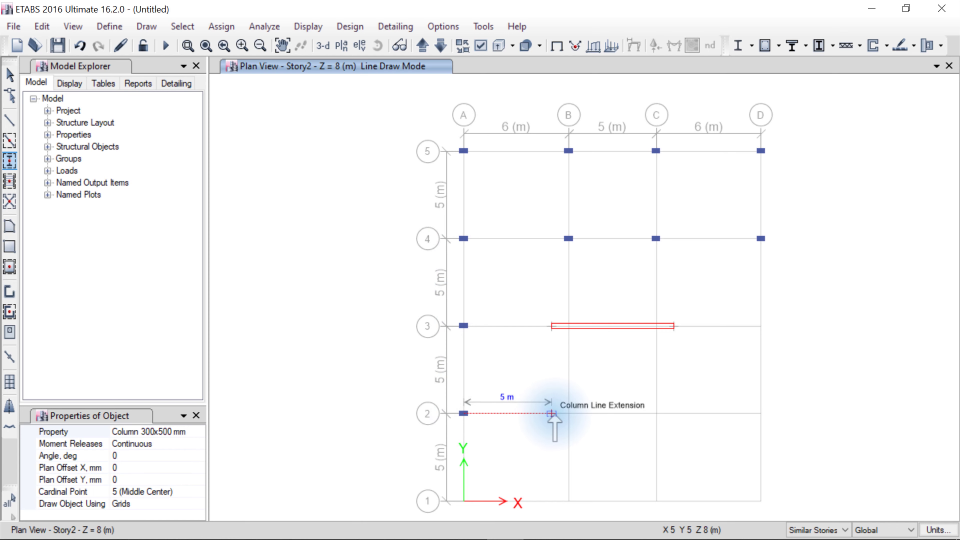
pyautogui.click(568, 413)
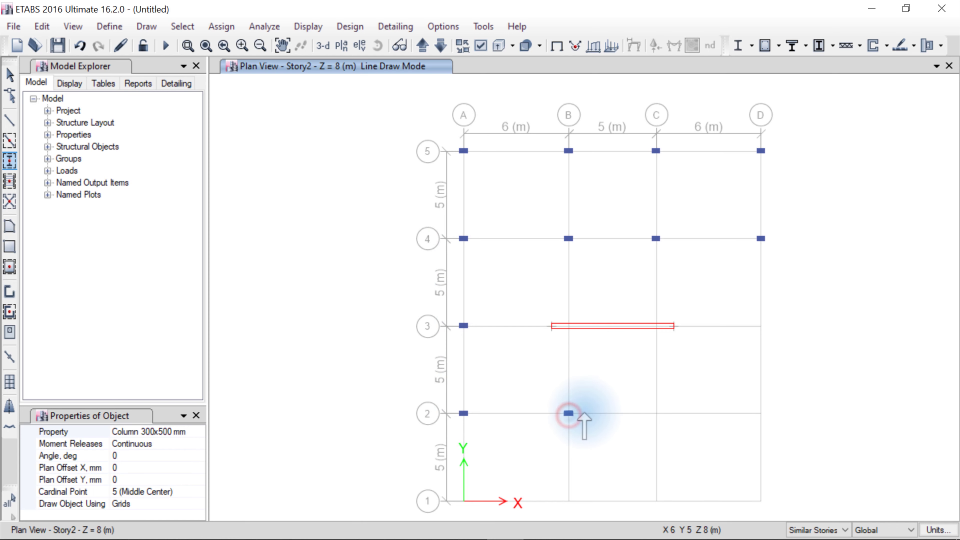
pyautogui.click(656, 413)
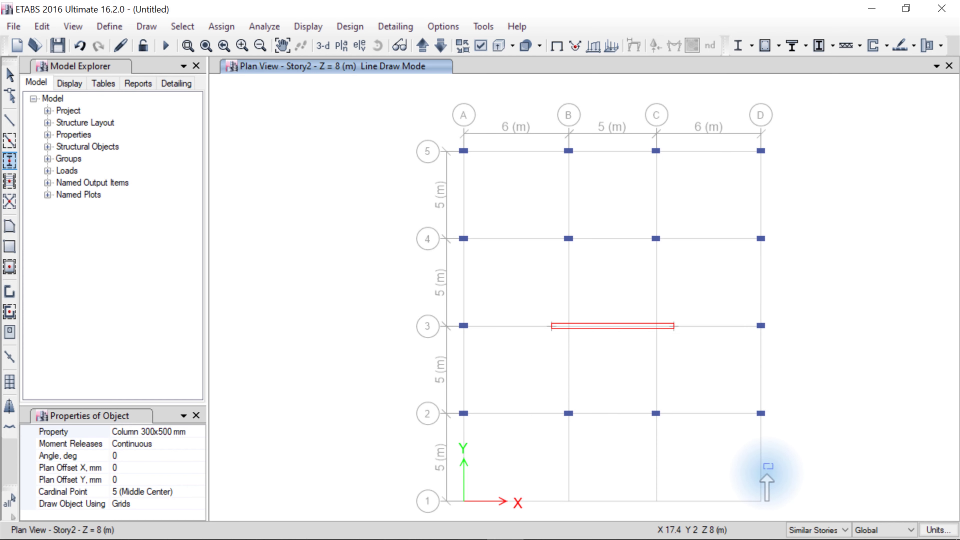
pyautogui.click(761, 501)
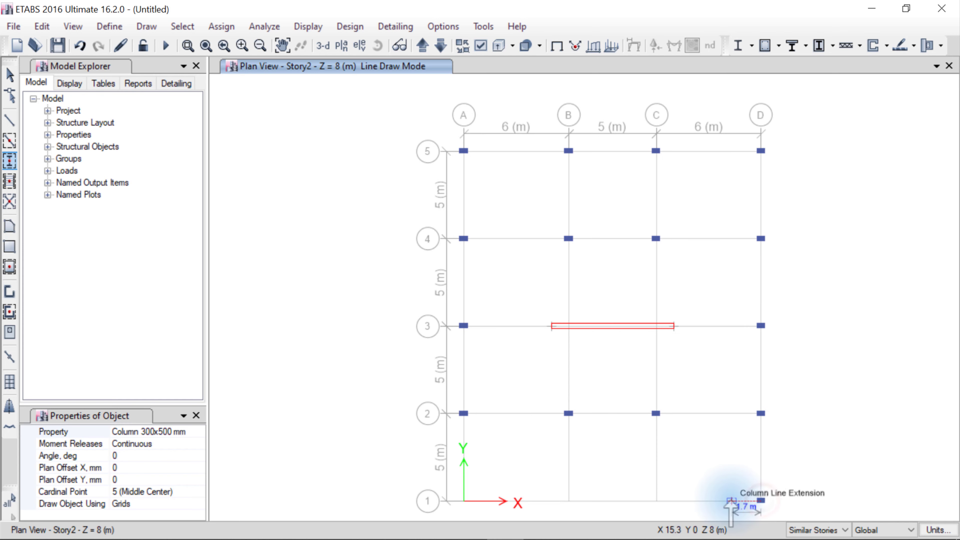
pyautogui.click(656, 500)
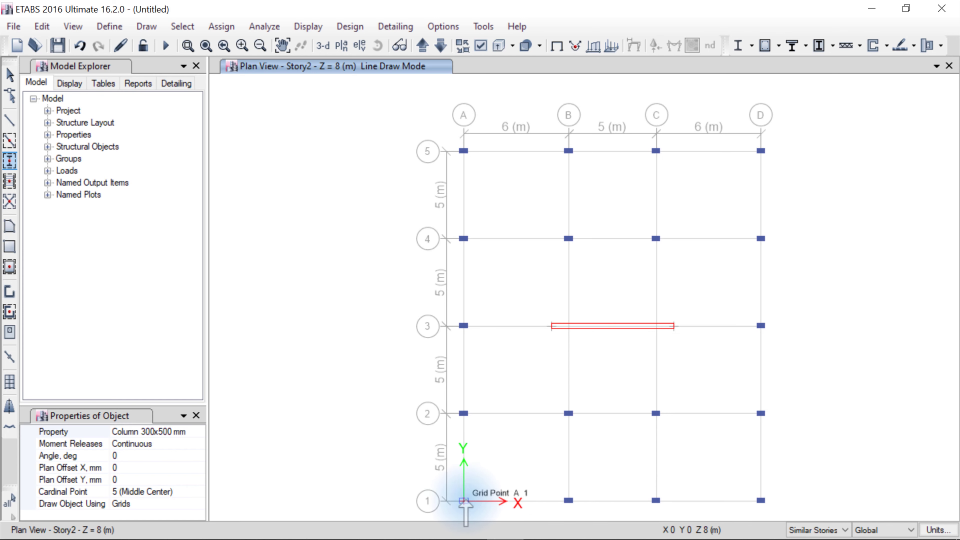
pyautogui.press('Escape')
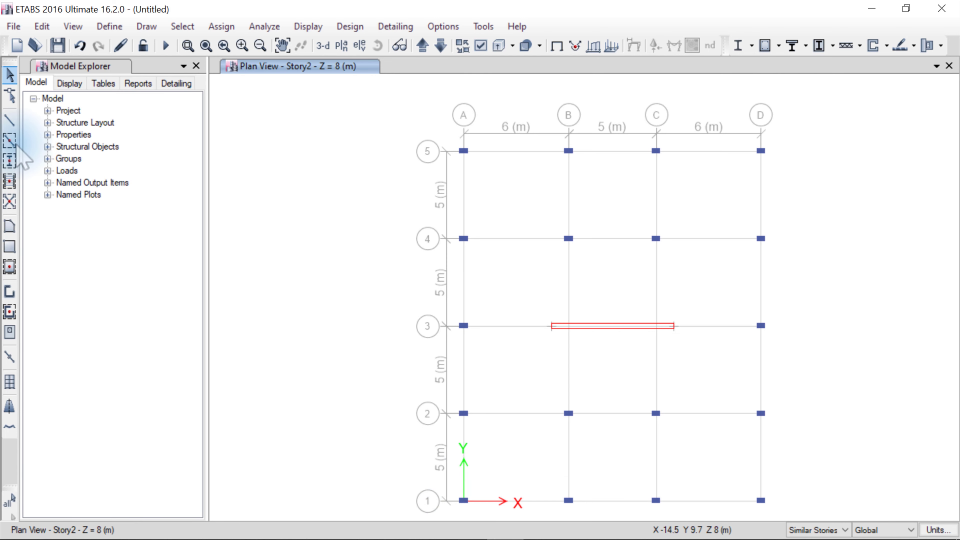
pyautogui.click(9, 141)
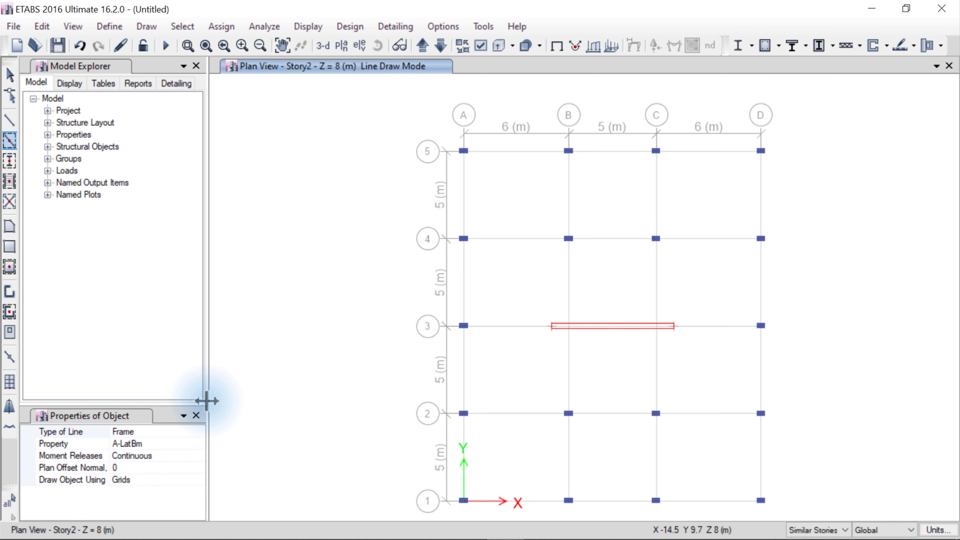
# Set the beam section to Beam 300x500 mm and draw beams along grid A from 5 to 1.
pyautogui.click(198, 444)
pyautogui.click(198, 445)
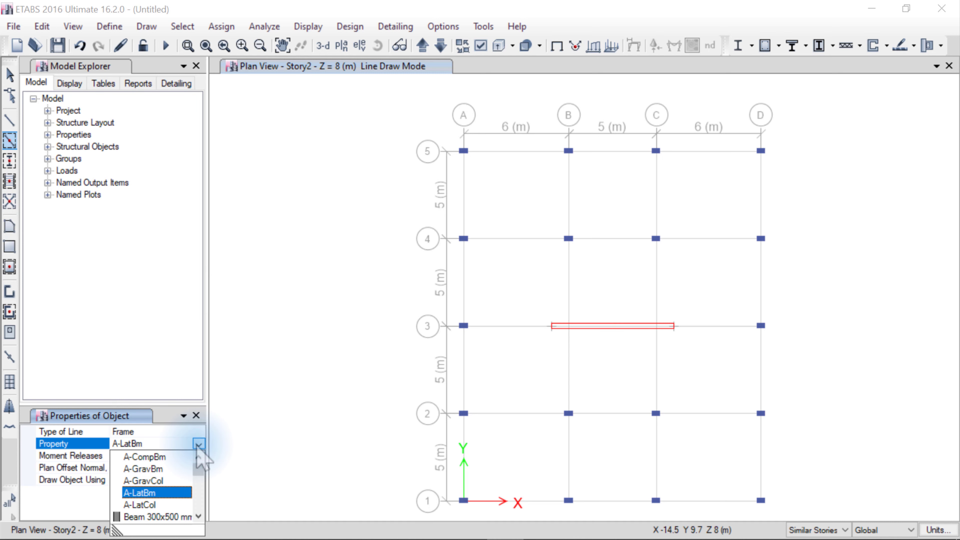
pyautogui.click(178, 516)
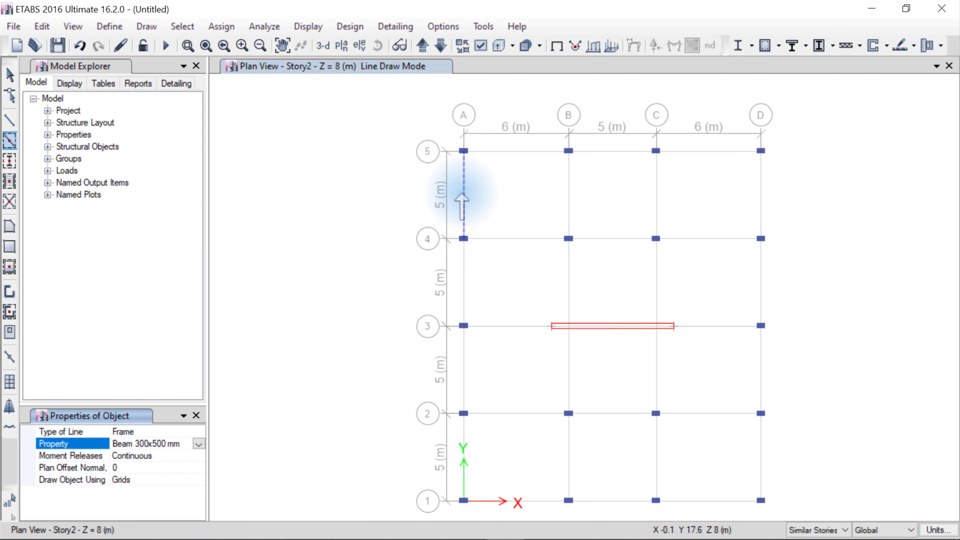
pyautogui.click(462, 195)
pyautogui.click(464, 195)
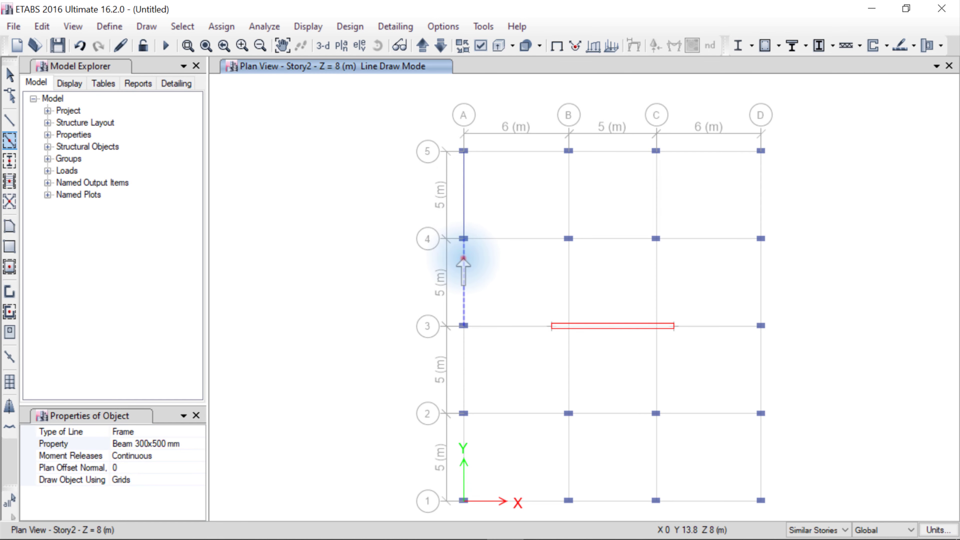
pyautogui.click(464, 265)
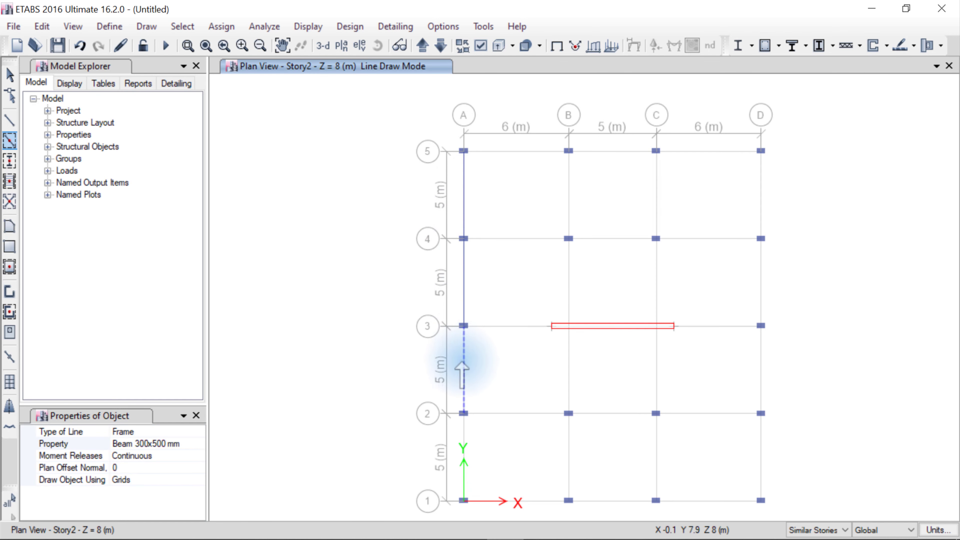
pyautogui.click(462, 364)
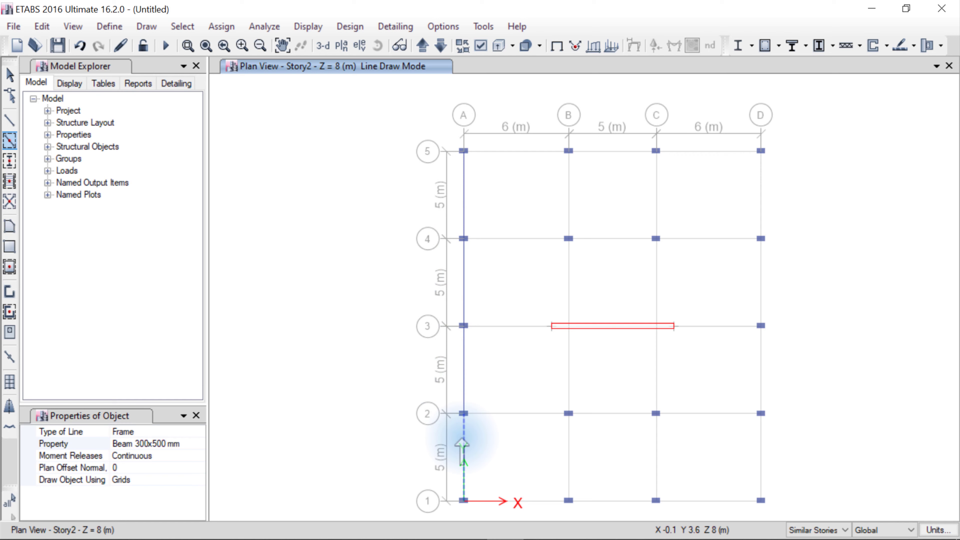
pyautogui.click(462, 445)
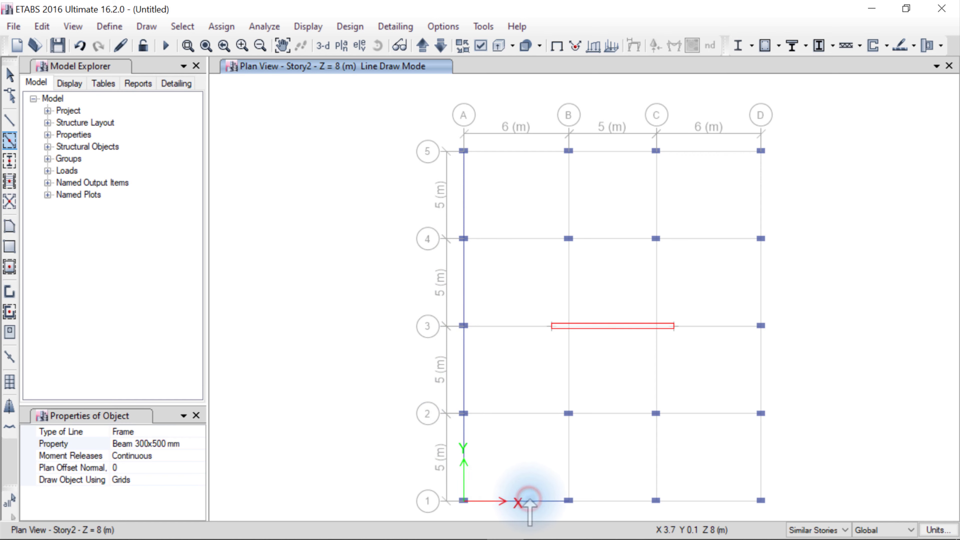
# Draw beams along grid 1 (B to D), grid D (1 to 5) and grid 5 (D to A).
pyautogui.click(601, 501)
pyautogui.click(695, 501)
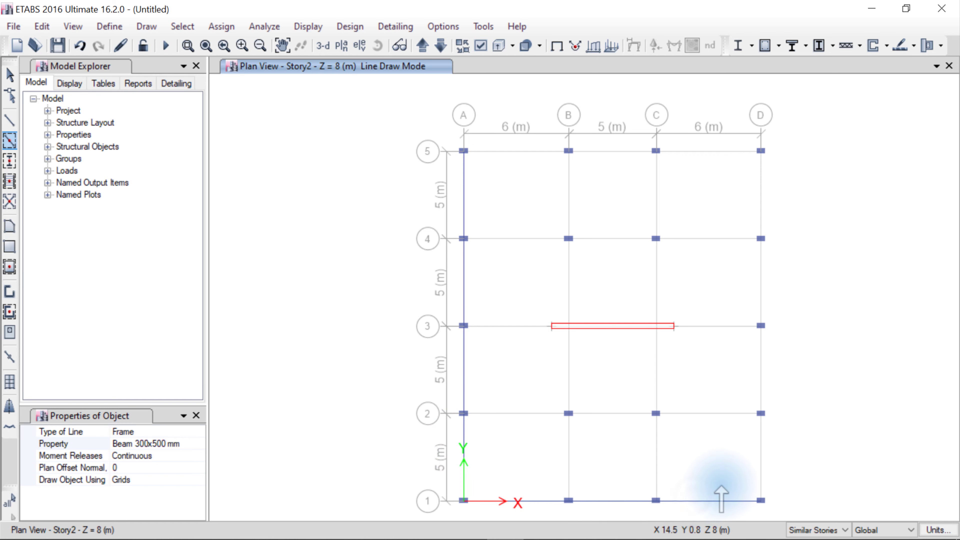
pyautogui.click(760, 460)
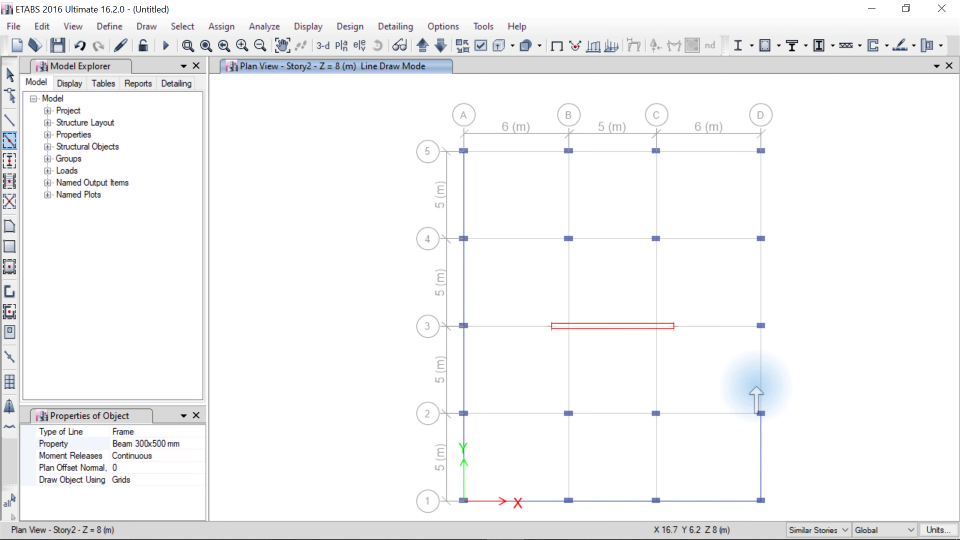
pyautogui.click(760, 363)
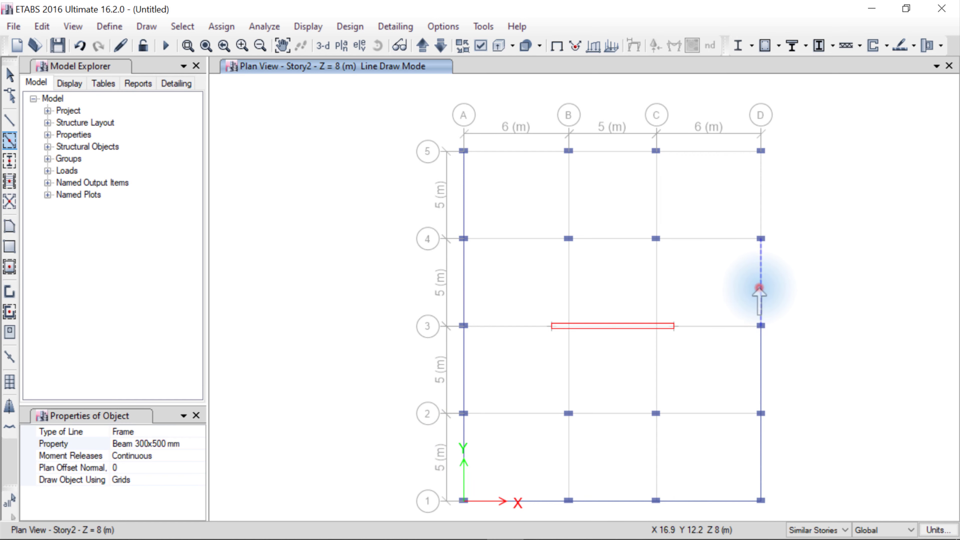
pyautogui.click(759, 289)
pyautogui.click(760, 206)
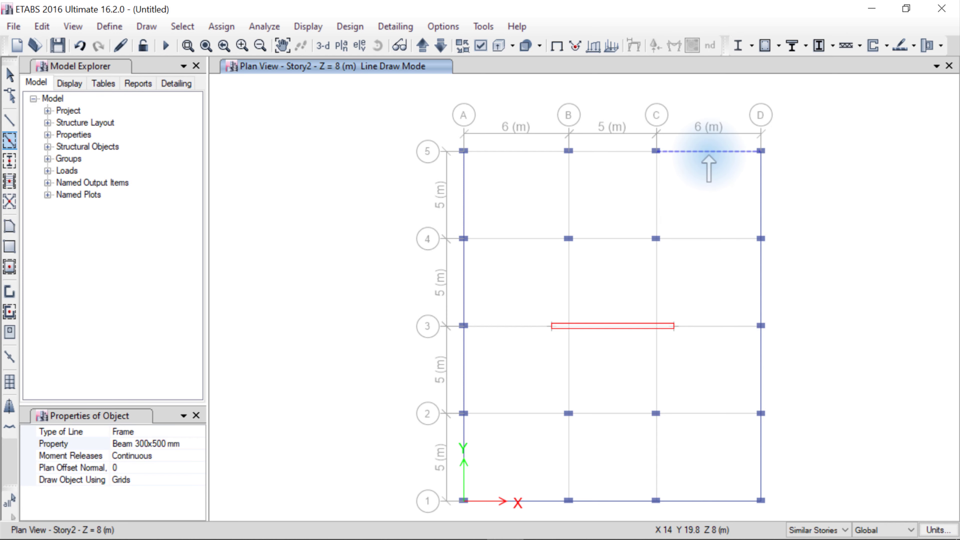
pyautogui.click(710, 156)
pyautogui.click(639, 156)
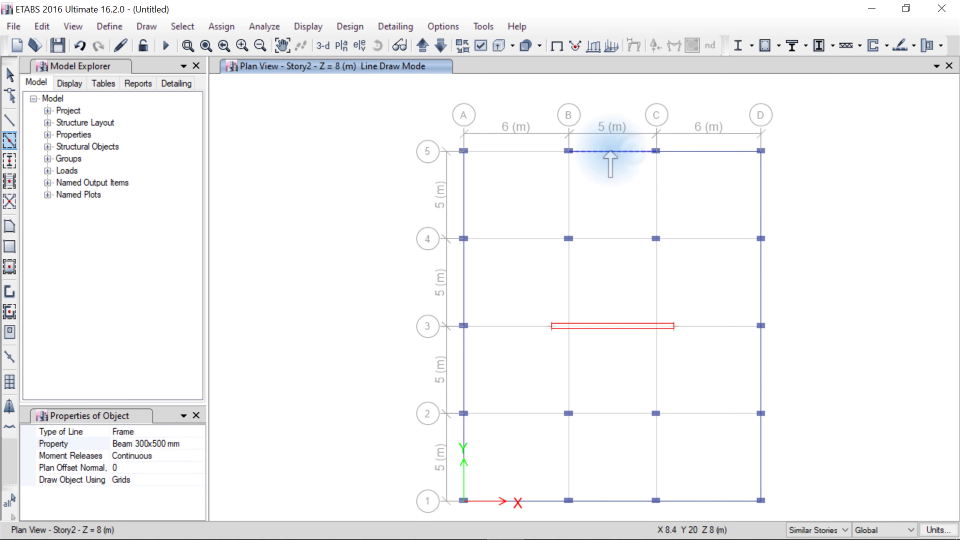
pyautogui.click(526, 152)
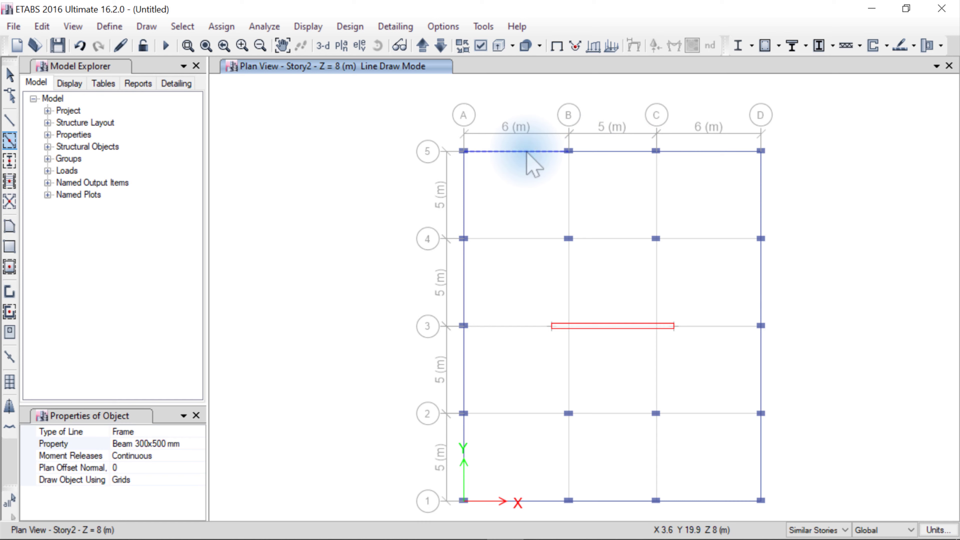
pyautogui.press('Escape')
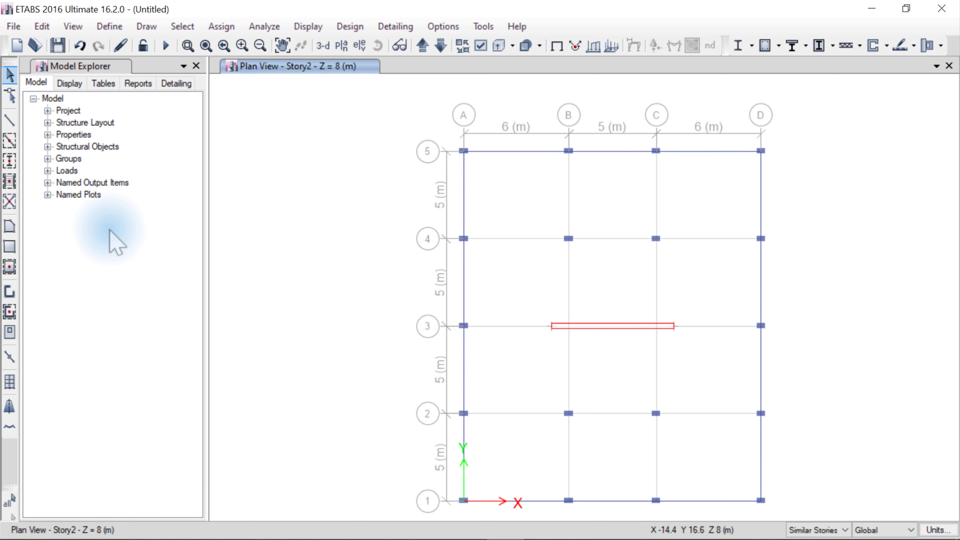
pyautogui.click(10, 246)
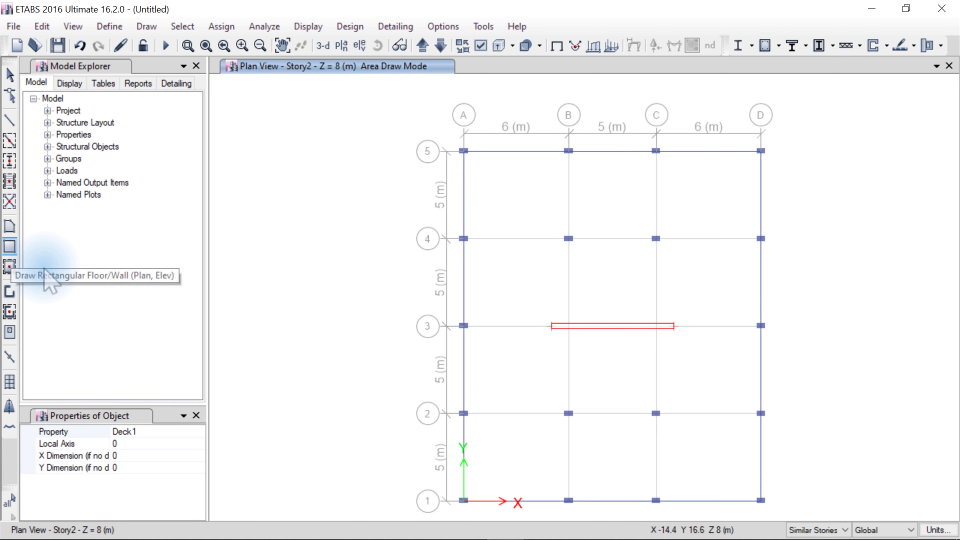
# Draw a Slab 200 mm rectangle spanning grid points A-5 to D-1.
pyautogui.click(199, 434)
pyautogui.click(198, 432)
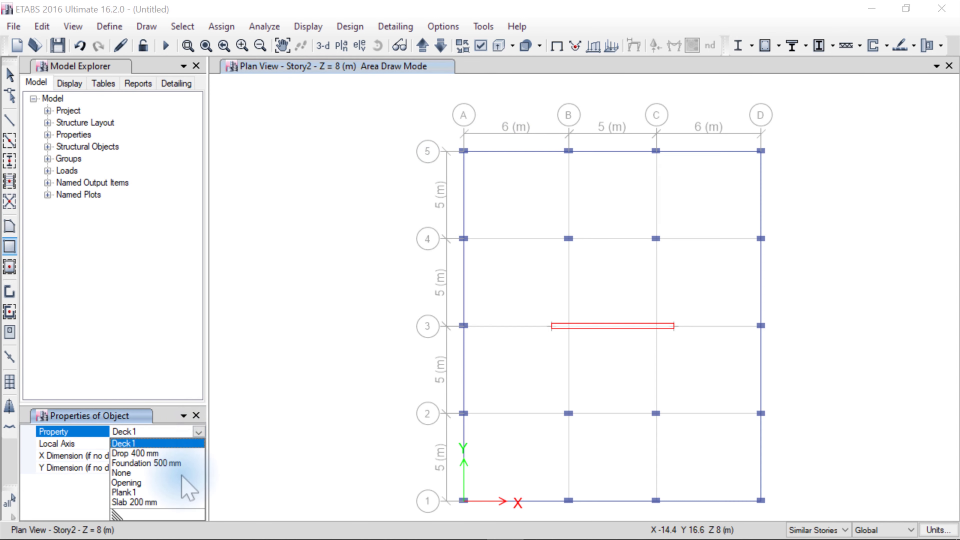
pyautogui.click(182, 502)
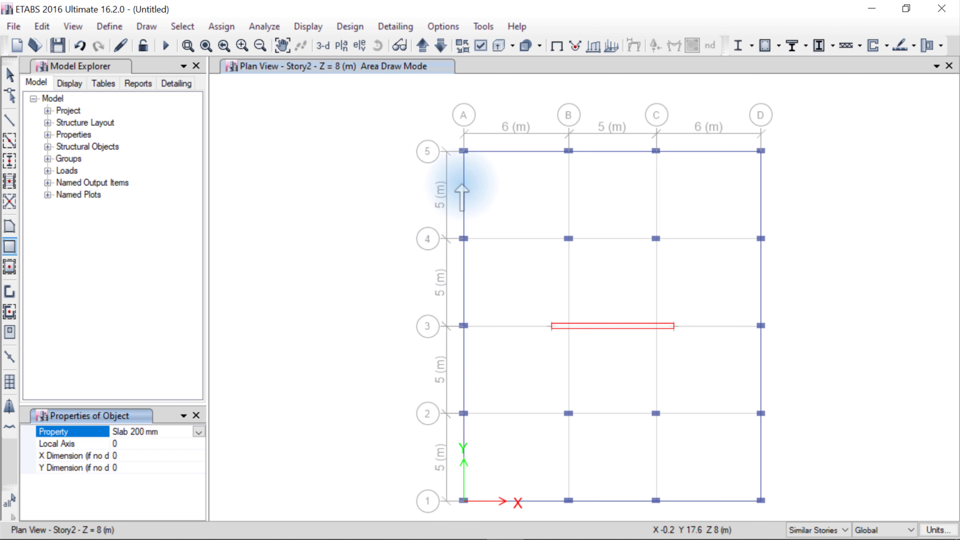
pyautogui.moveTo(463, 151); pyautogui.dragTo(761, 500)
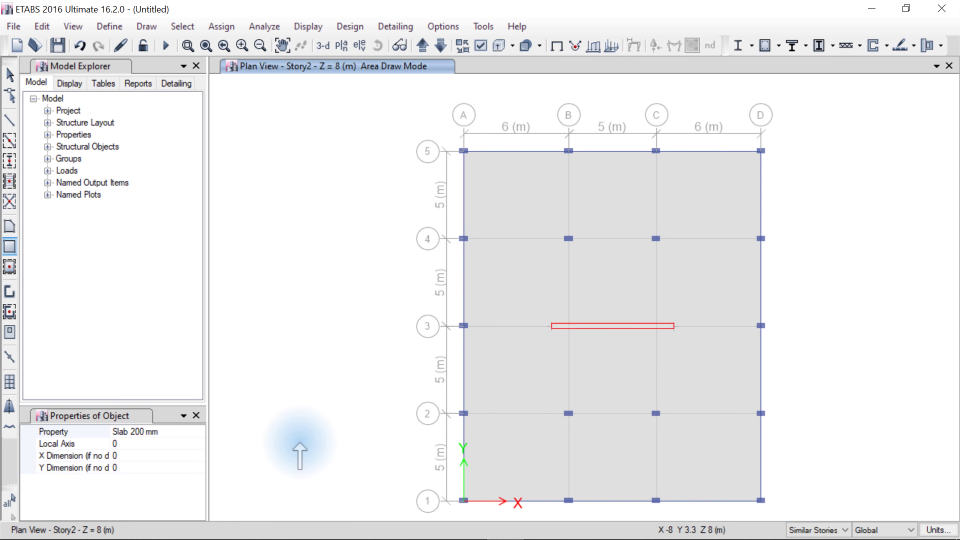
pyautogui.click(196, 432)
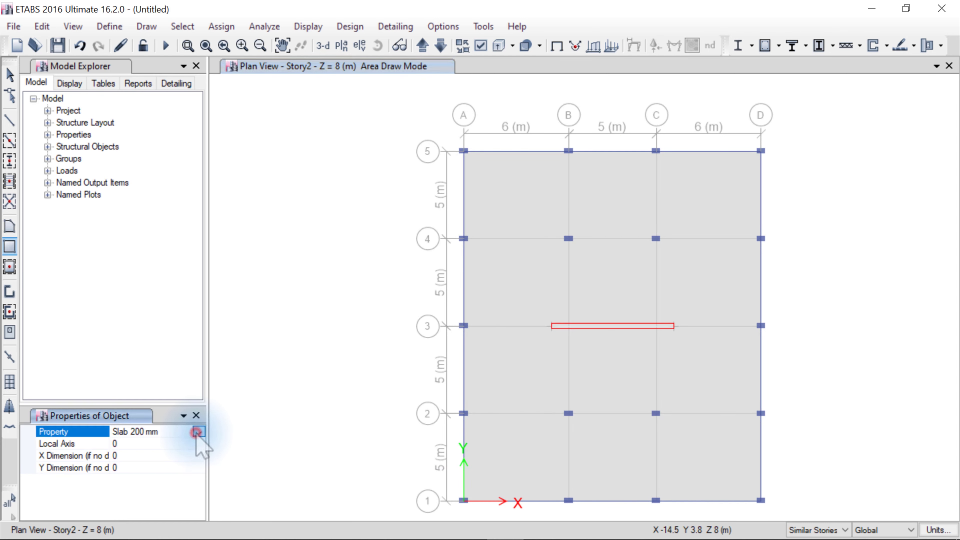
# Place 2000 x 2000 mm Drop 400 mm panels at the interior column points B4, C4 and B2.
pyautogui.click(197, 432)
pyautogui.click(180, 452)
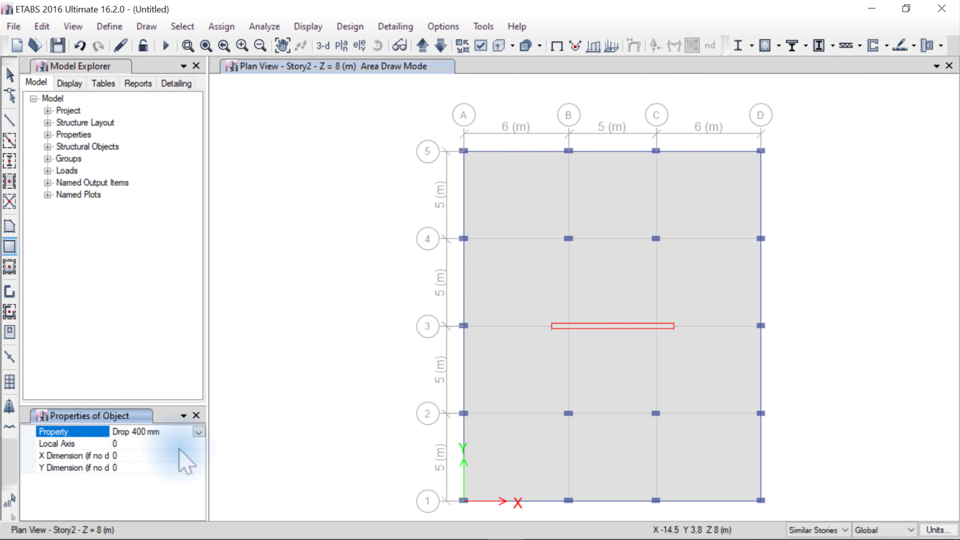
pyautogui.click(126, 456)
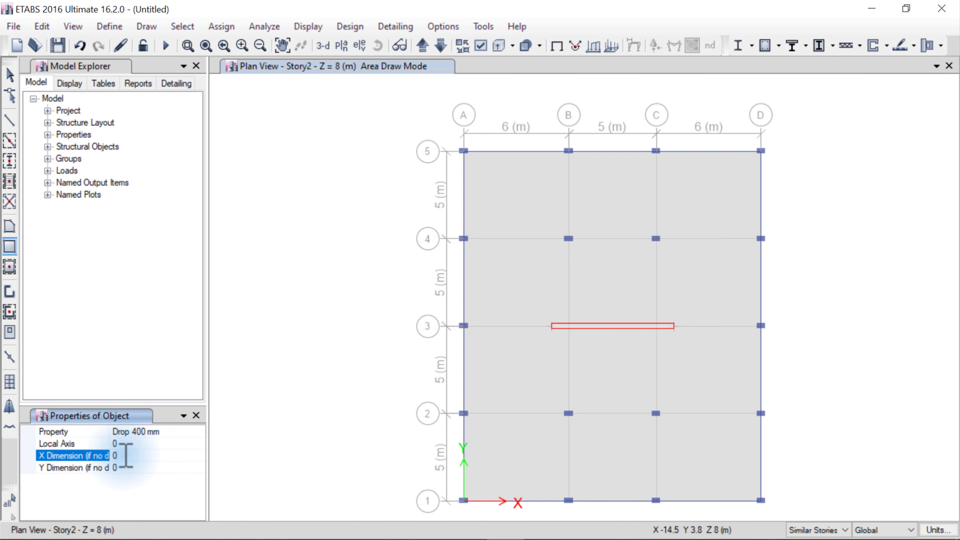
pyautogui.click(128, 468)
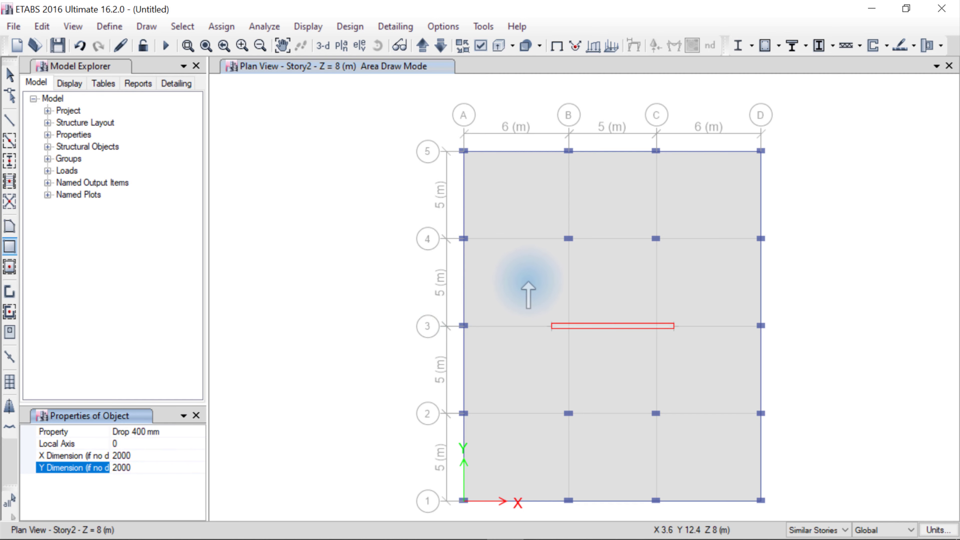
pyautogui.click(568, 238)
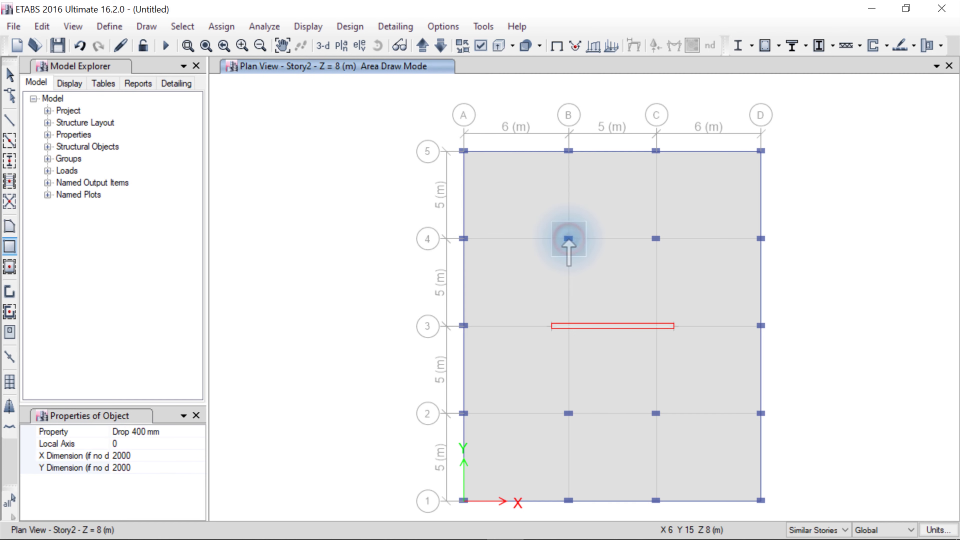
pyautogui.click(655, 238)
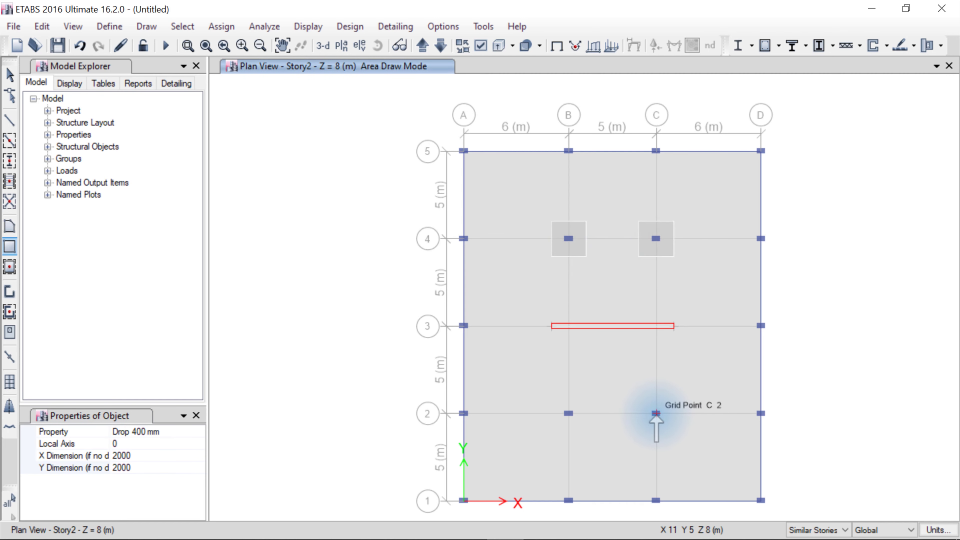
pyautogui.click(568, 413)
pyautogui.press('Escape')
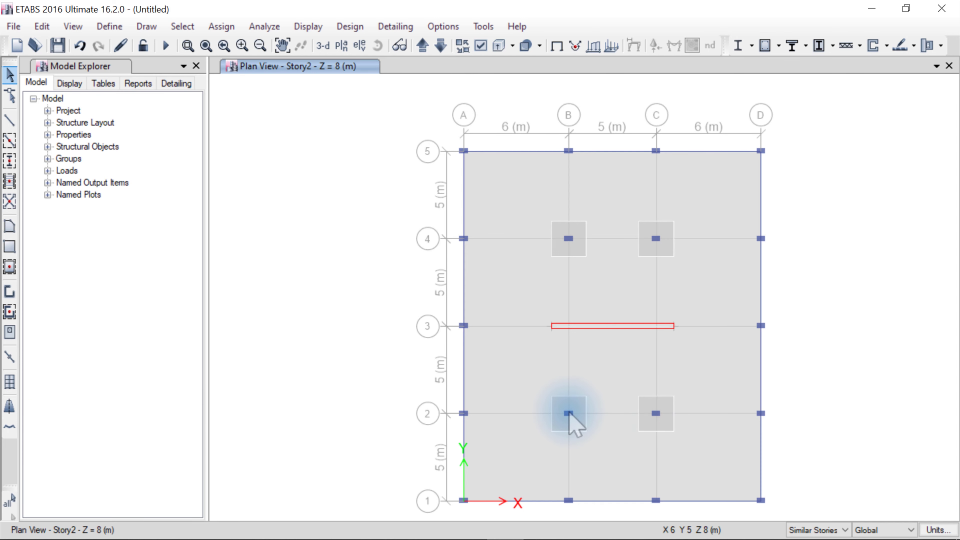
# Select the Story2 slab and expand its shells outward by a 1200 mm offset.
pyautogui.click(523, 374)
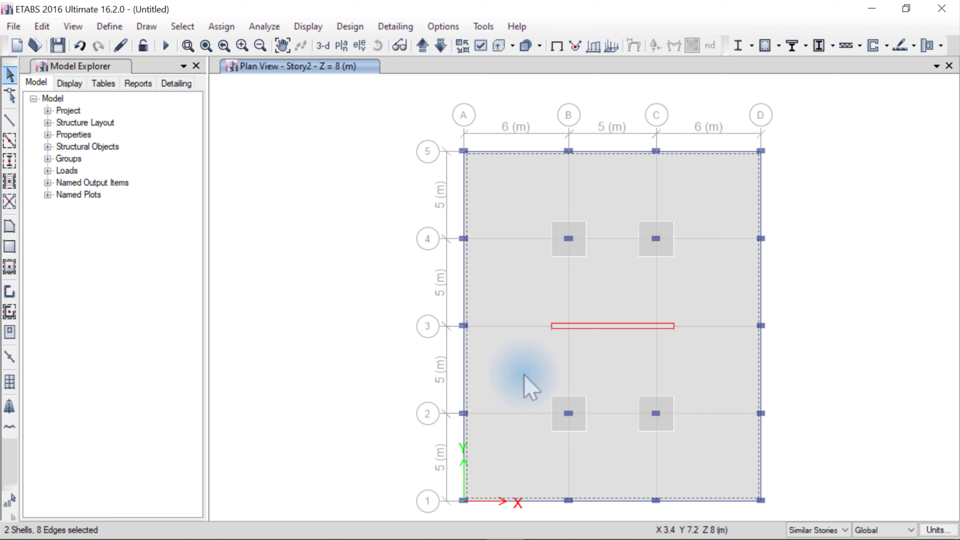
pyautogui.click(42, 26)
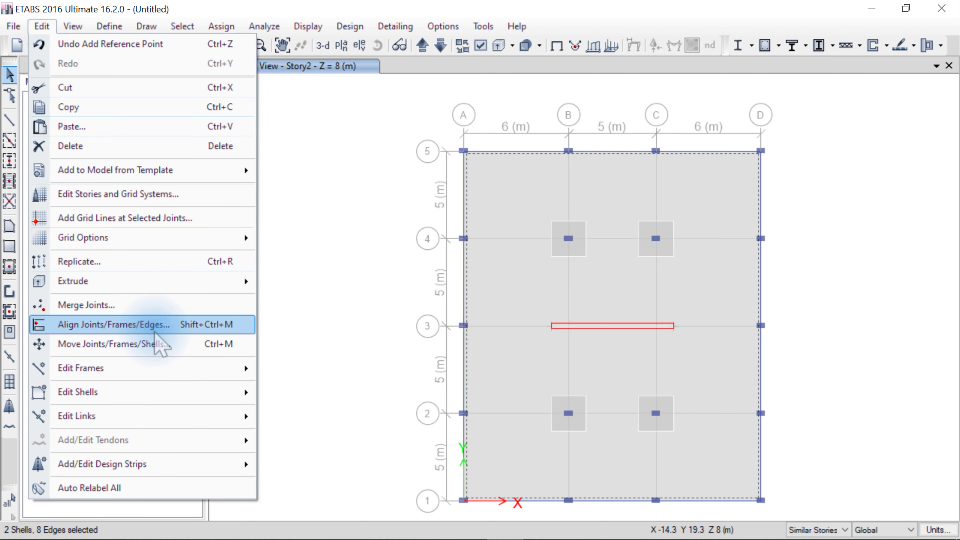
pyautogui.moveTo(179, 389)
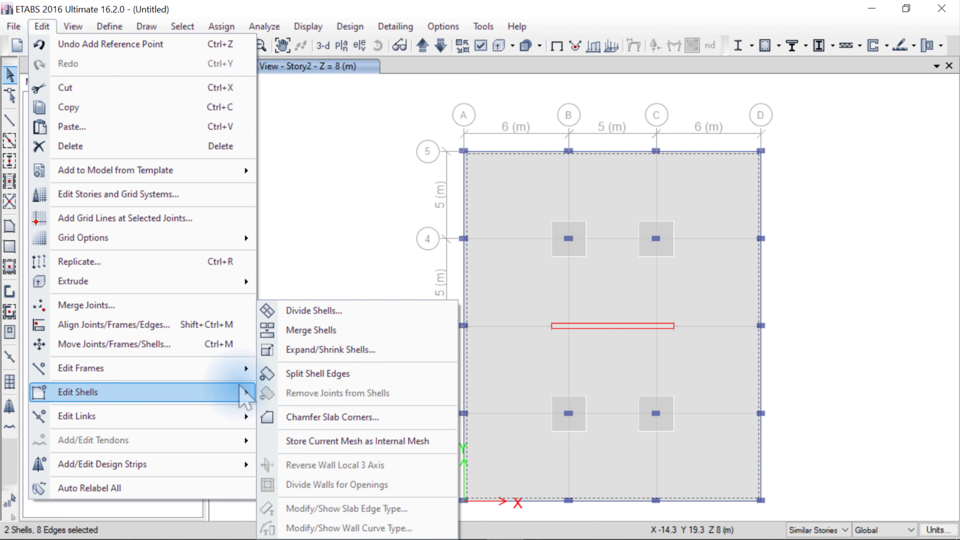
pyautogui.click(316, 350)
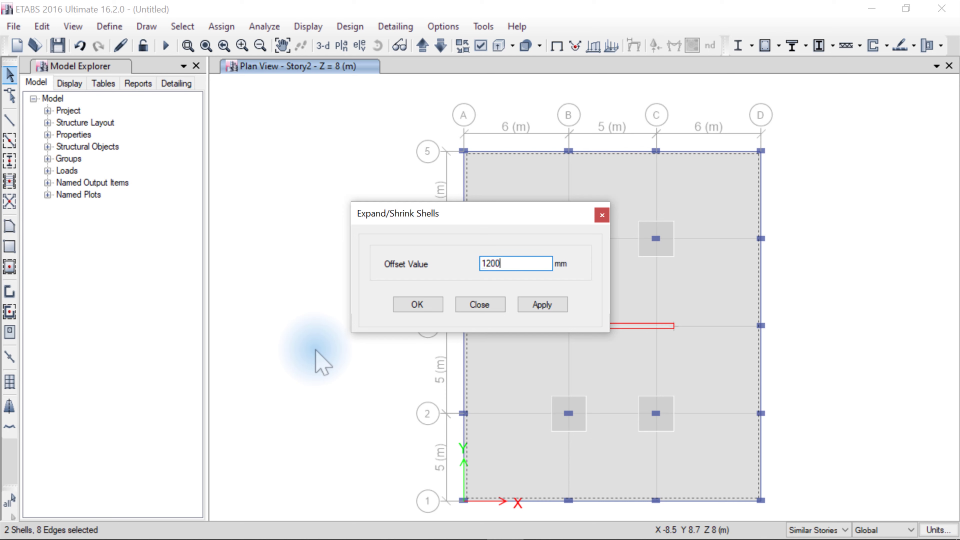
pyautogui.click(530, 304)
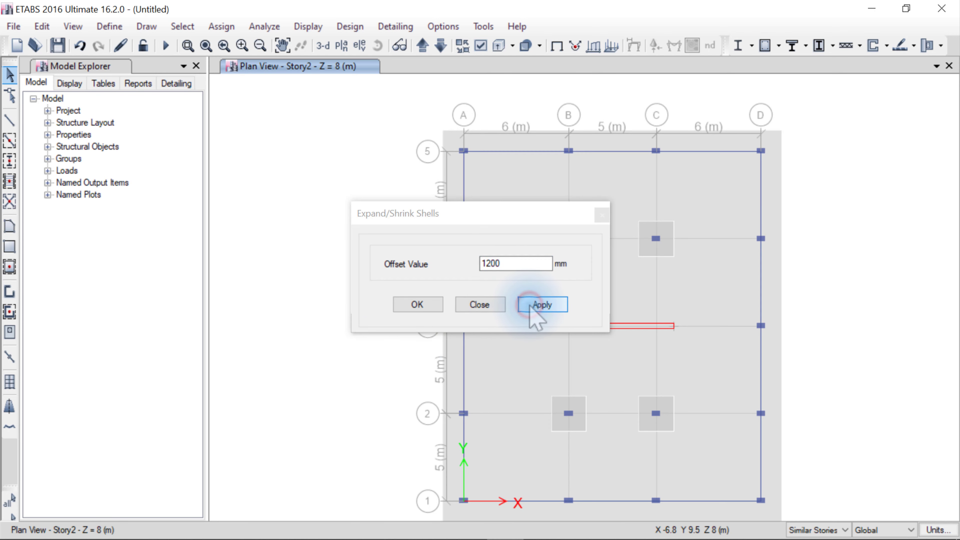
pyautogui.click(423, 307)
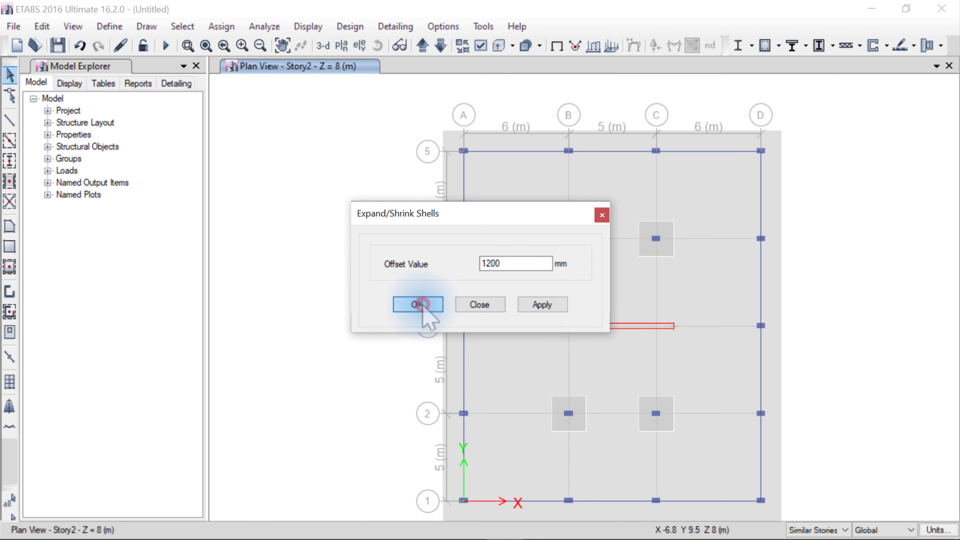
# In the 3-D view, replicate the selected slab onto the Base story.
pyautogui.click(322, 53)
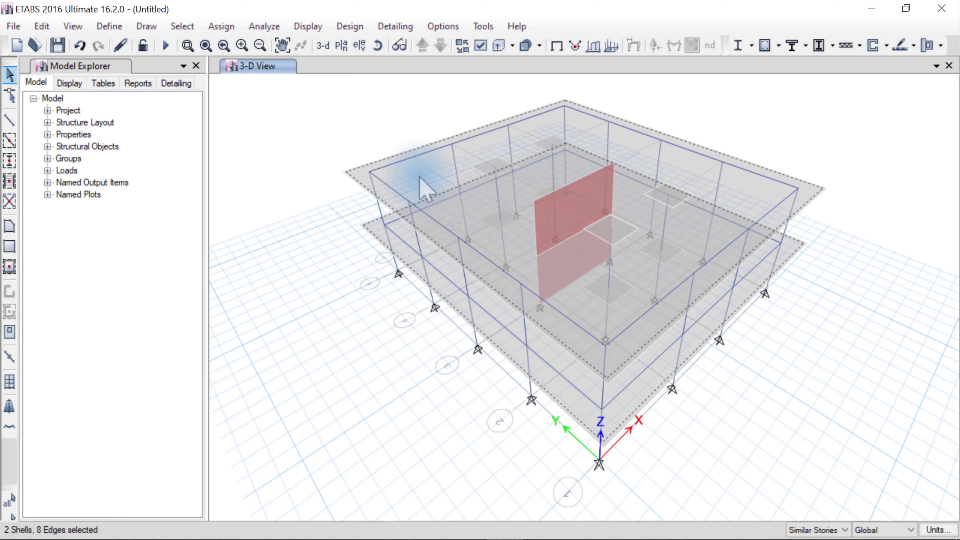
pyautogui.click(42, 26)
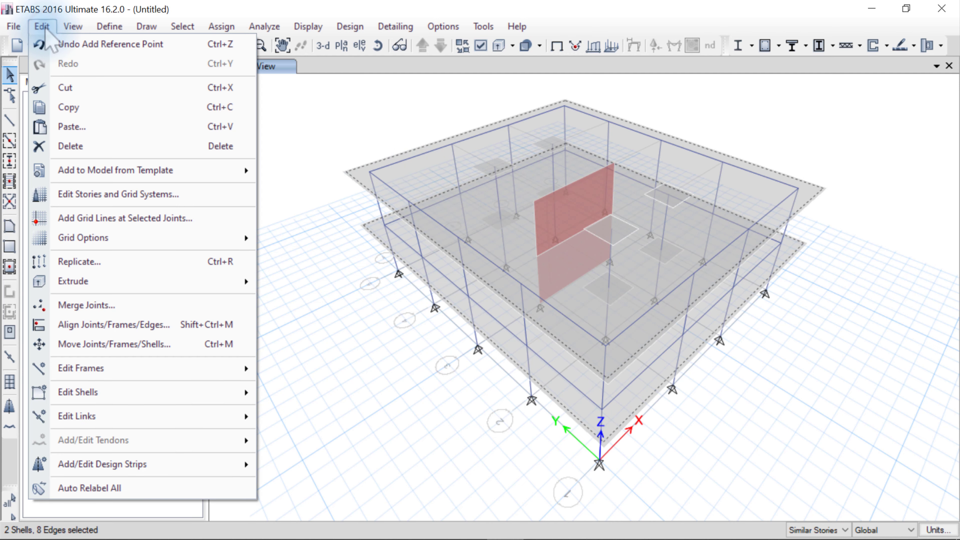
pyautogui.click(135, 261)
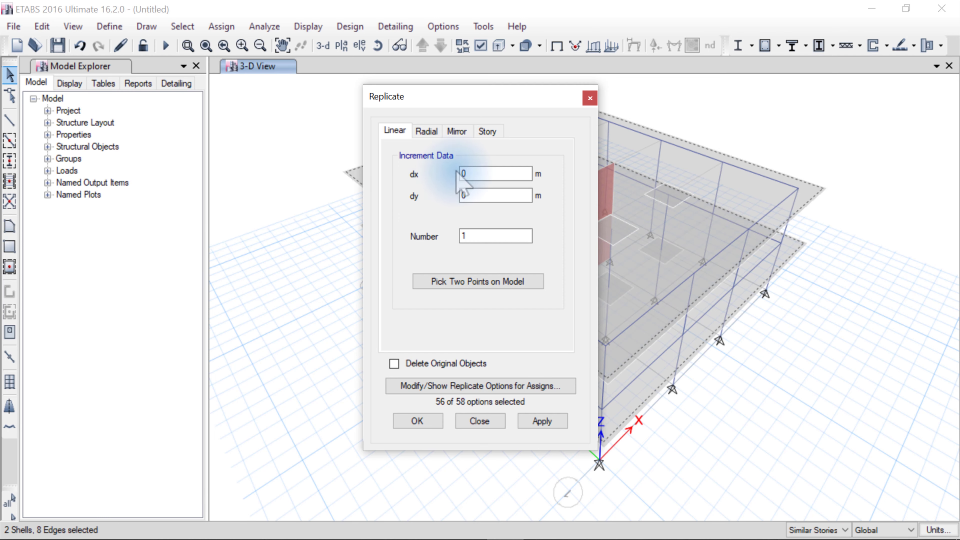
pyautogui.click(482, 136)
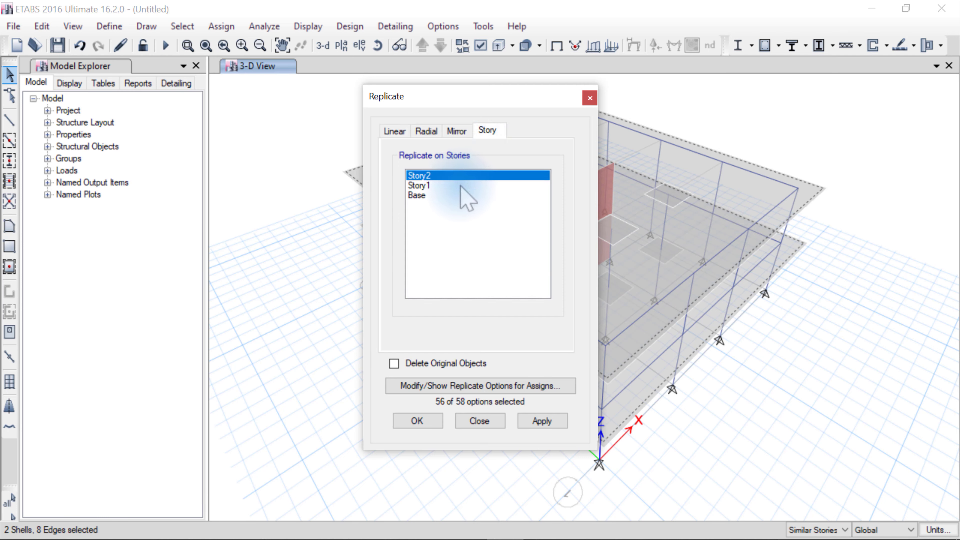
pyautogui.click(456, 195)
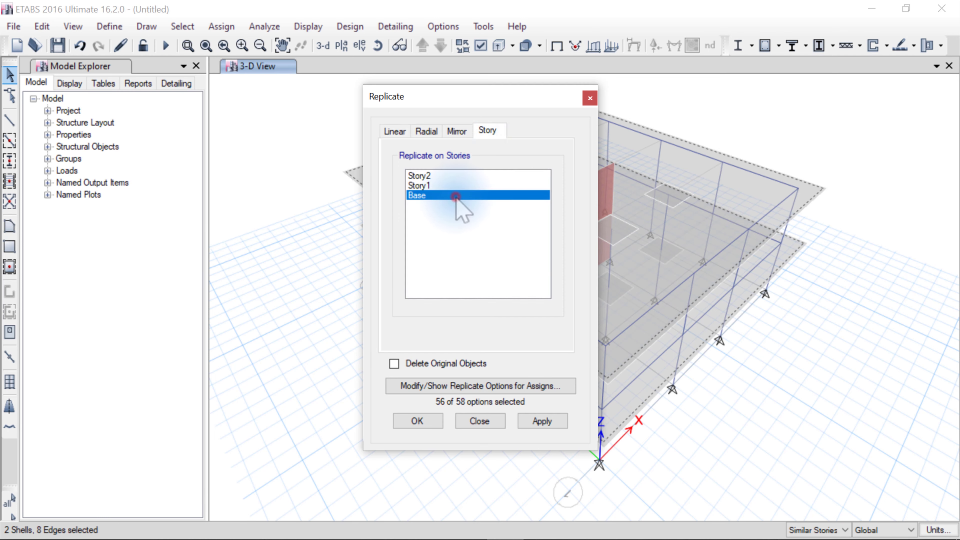
pyautogui.click(542, 421)
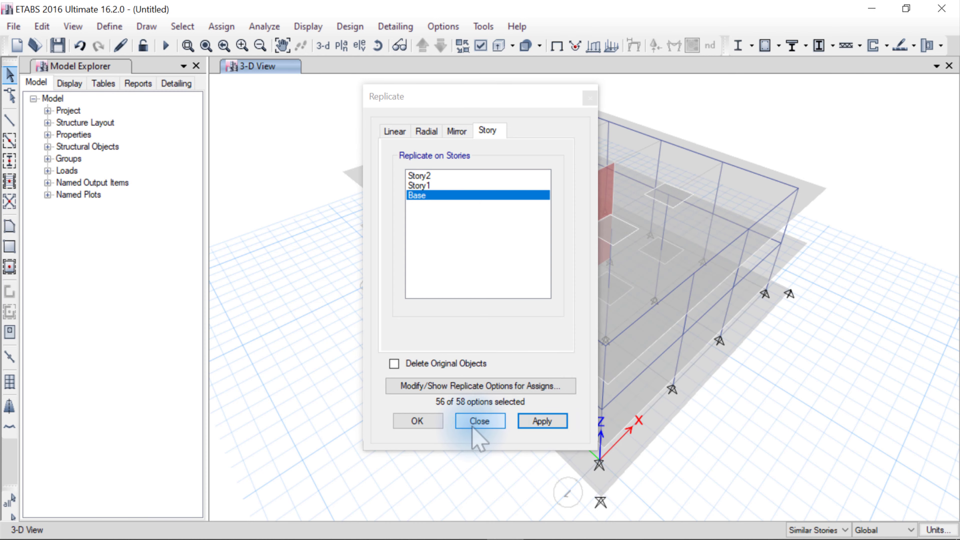
pyautogui.click(418, 421)
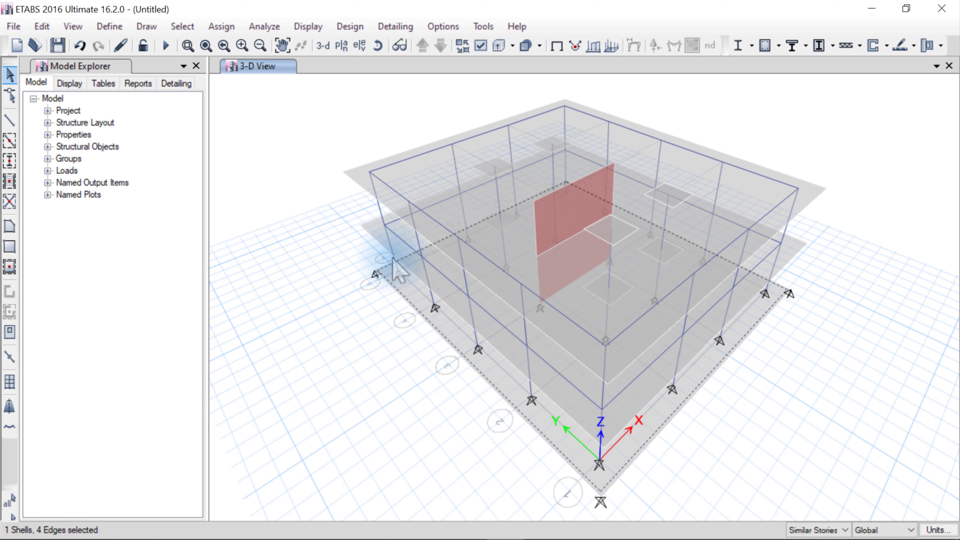
# Assign the Foundation 500 mm slab section to the base slab and verify it in its properties.
pyautogui.click(223, 30)
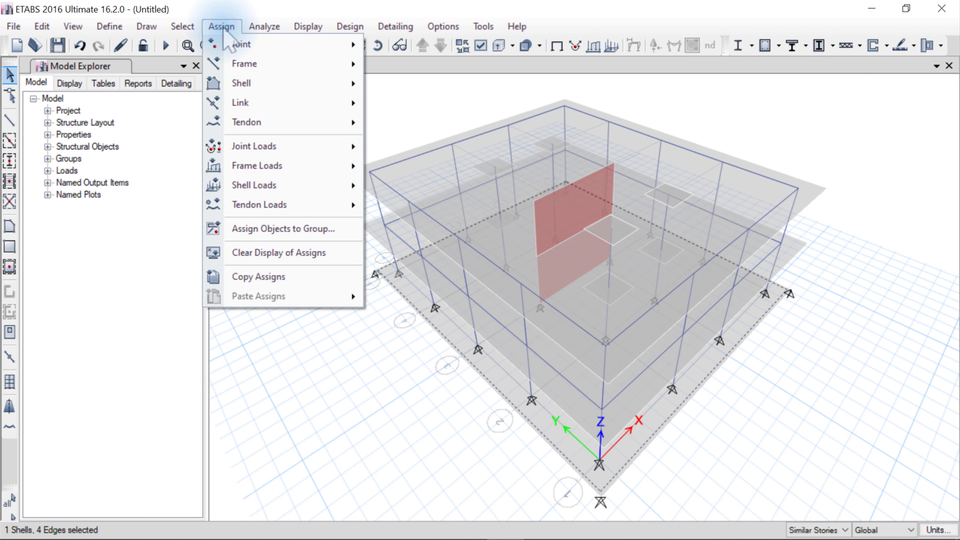
pyautogui.moveTo(288, 90)
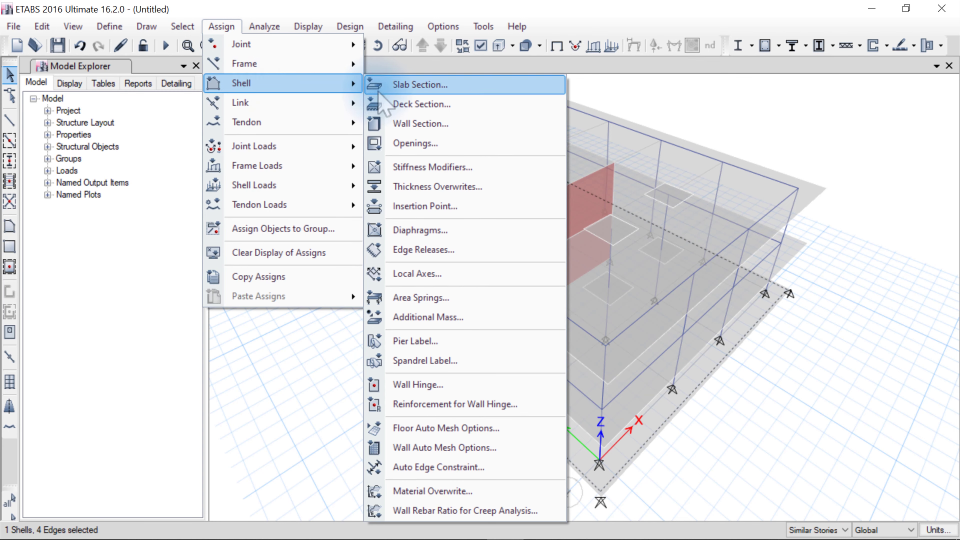
pyautogui.click(458, 85)
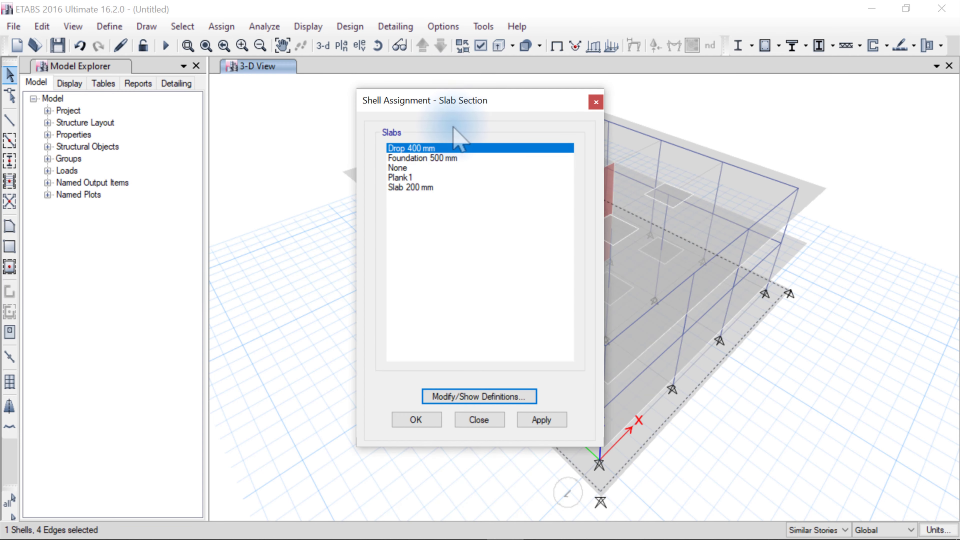
pyautogui.click(456, 159)
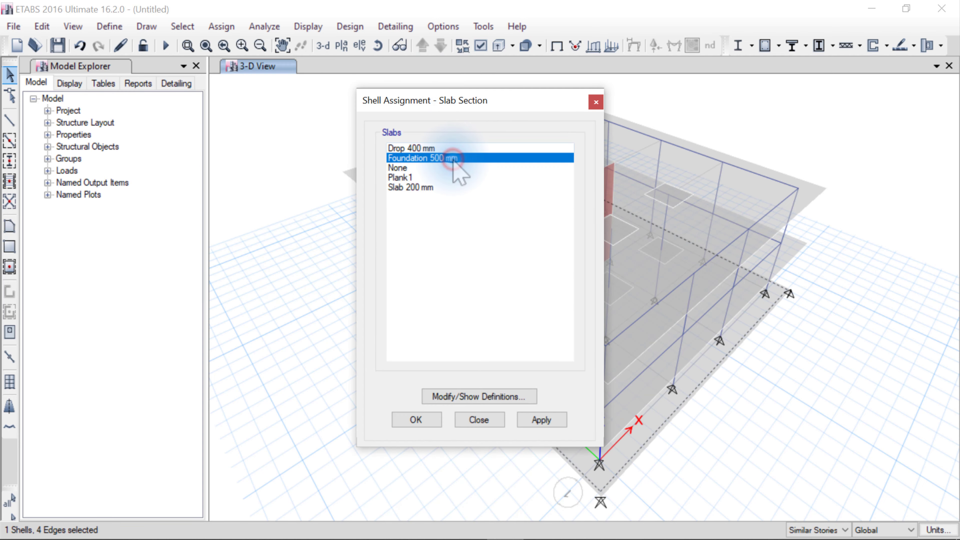
pyautogui.click(541, 420)
pyautogui.click(429, 421)
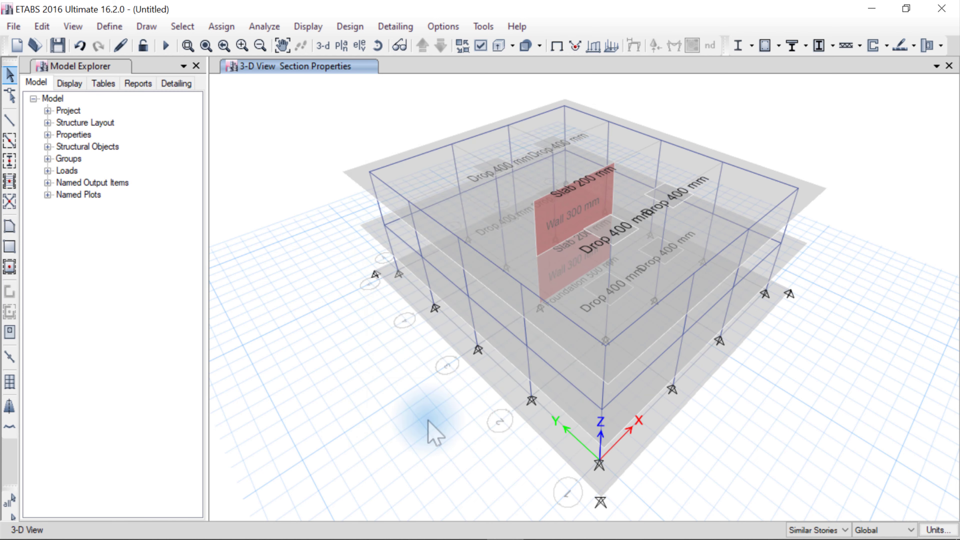
pyautogui.rightClick(456, 340)
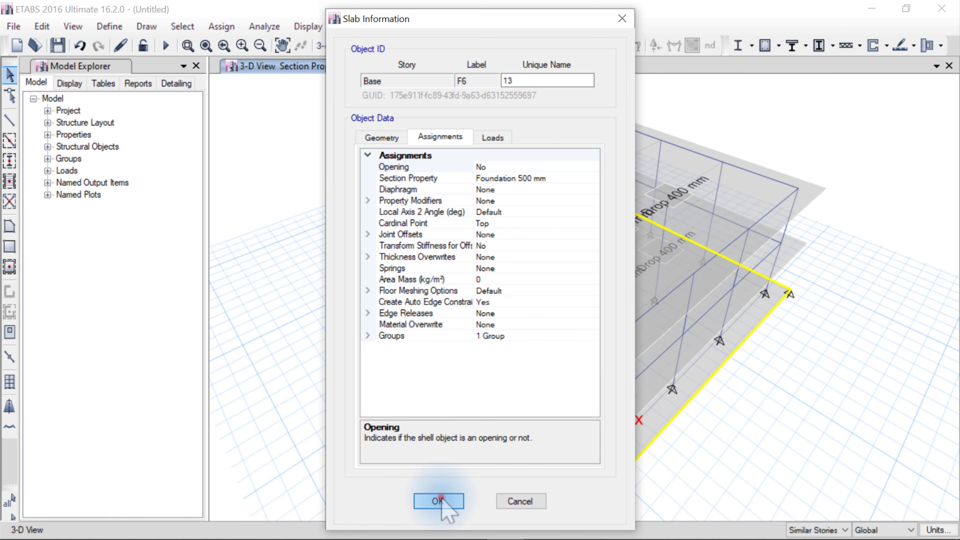
pyautogui.click(438, 501)
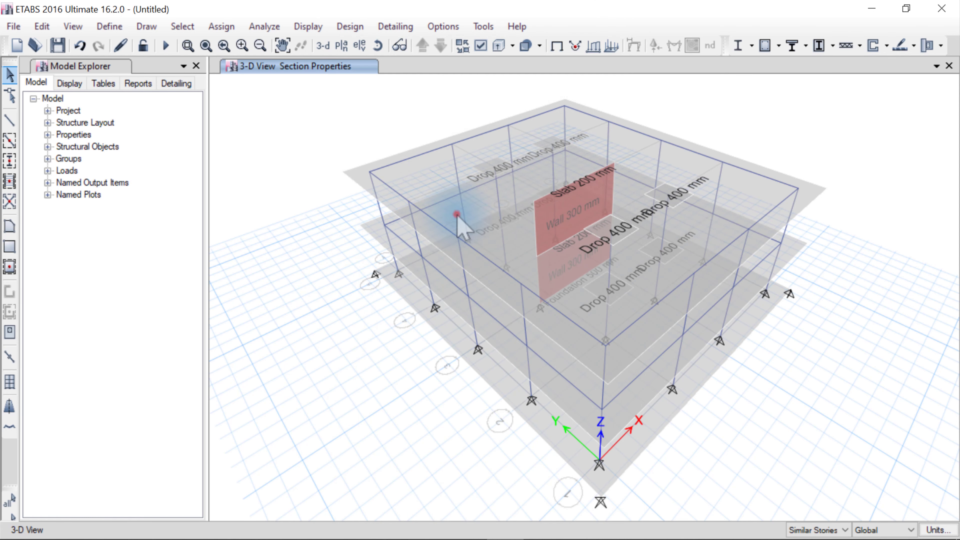
# Apply a 3 kN/m² uniform Dead load to the selected floor slabs.
pyautogui.click(223, 26)
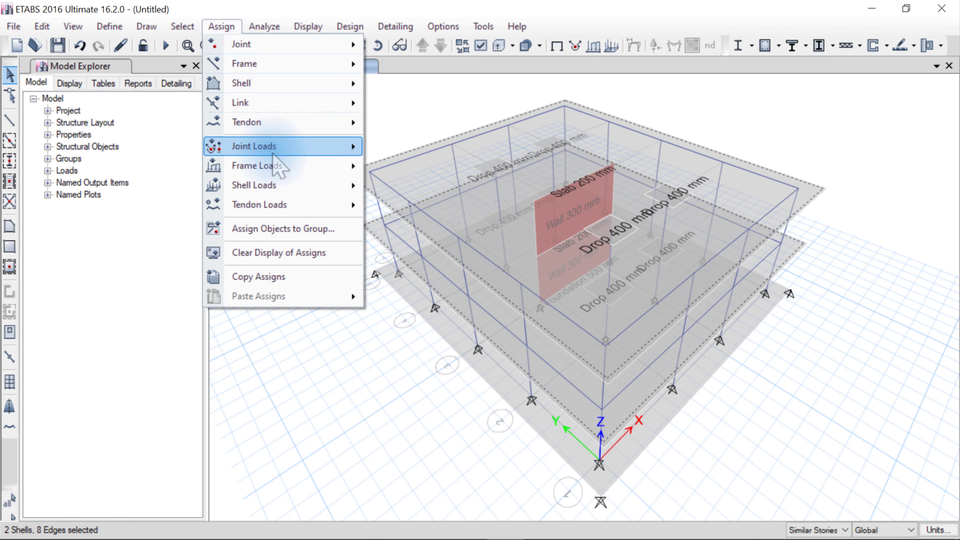
pyautogui.moveTo(305, 184)
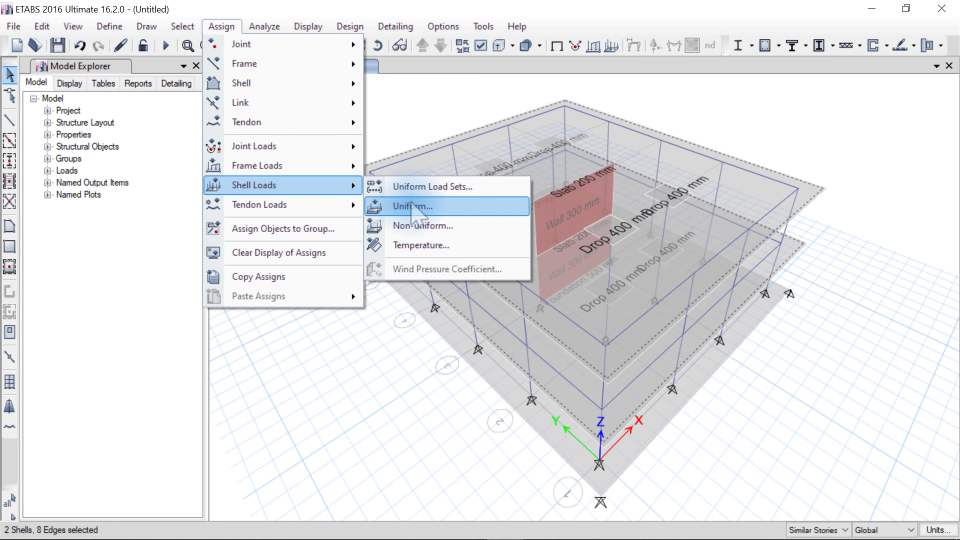
pyautogui.click(432, 207)
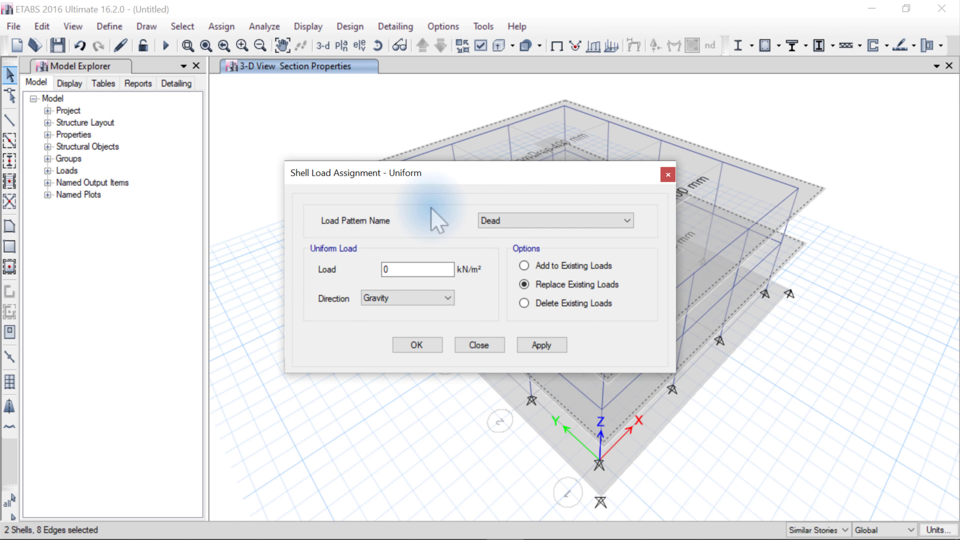
pyautogui.click(396, 269)
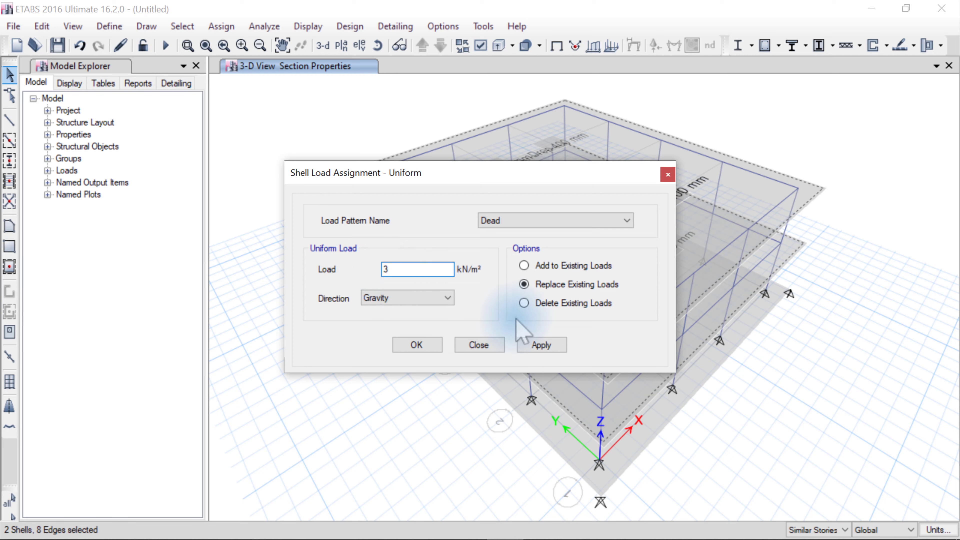
pyautogui.click(540, 345)
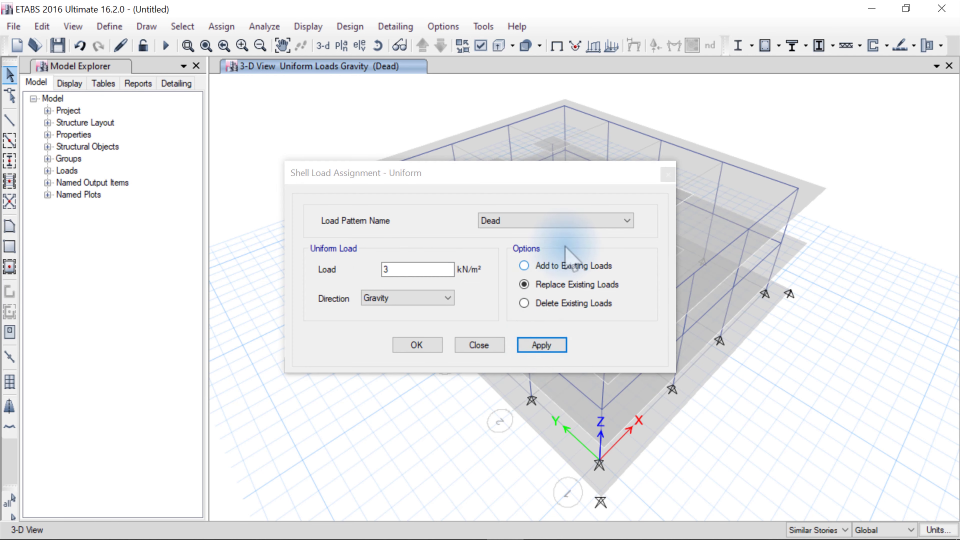
# Add a 5 kN/m² uniform Live load to the same slabs and close the dialog.
pyautogui.click(573, 221)
pyautogui.click(568, 244)
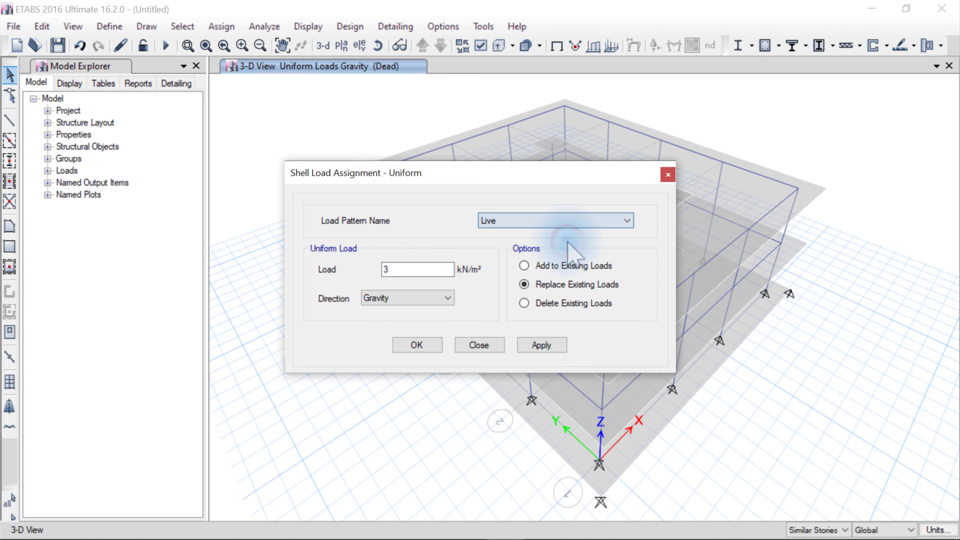
pyautogui.click(580, 131)
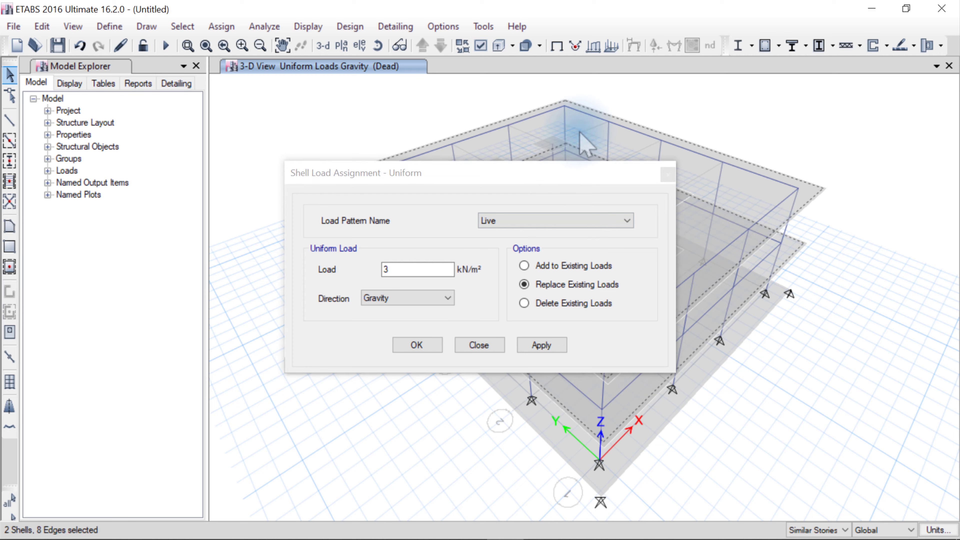
pyautogui.moveTo(400, 268); pyautogui.dragTo(373, 266)
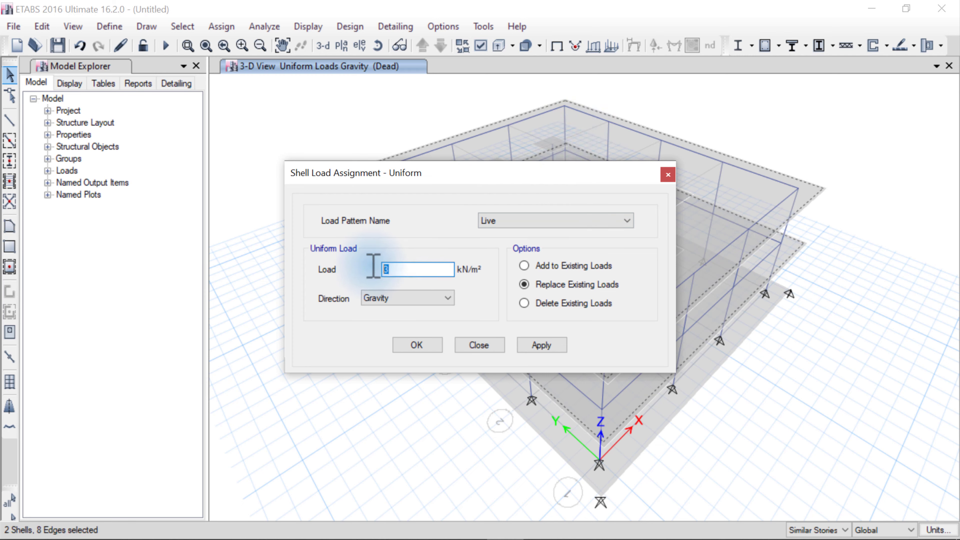
pyautogui.write('5')
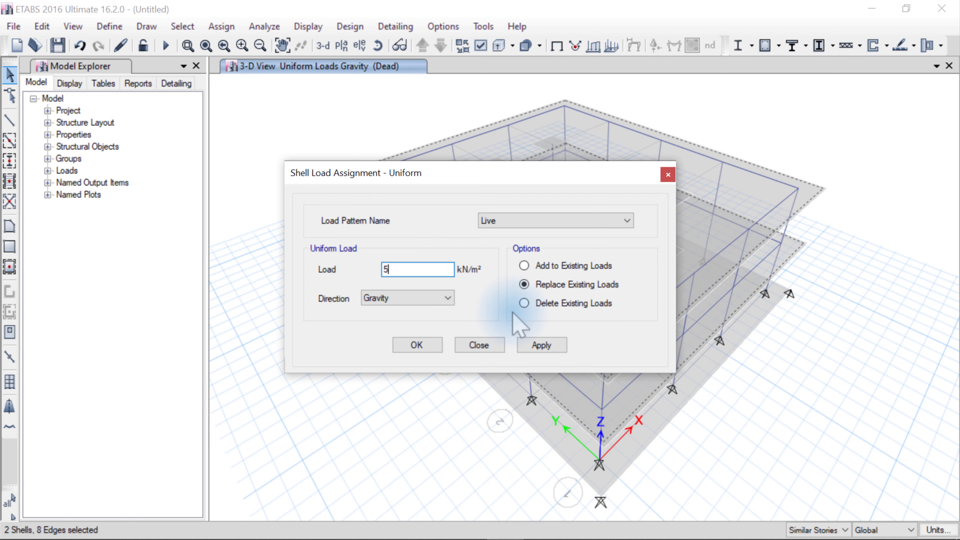
pyautogui.click(537, 344)
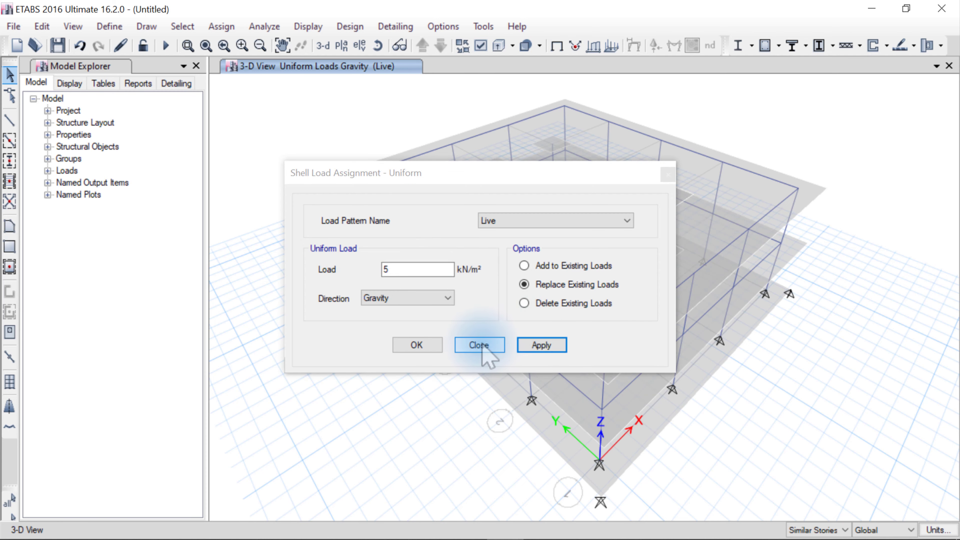
pyautogui.click(420, 344)
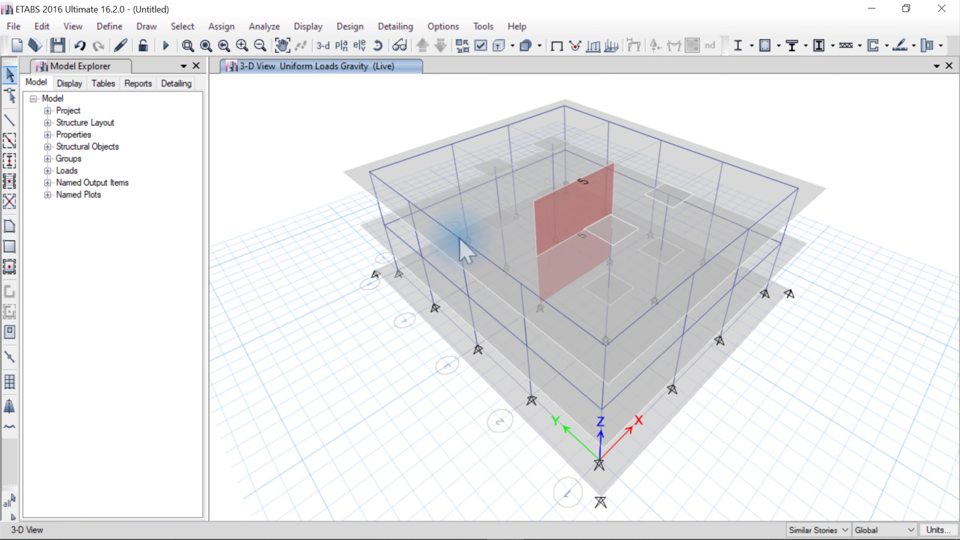
pyautogui.rightClick(487, 203)
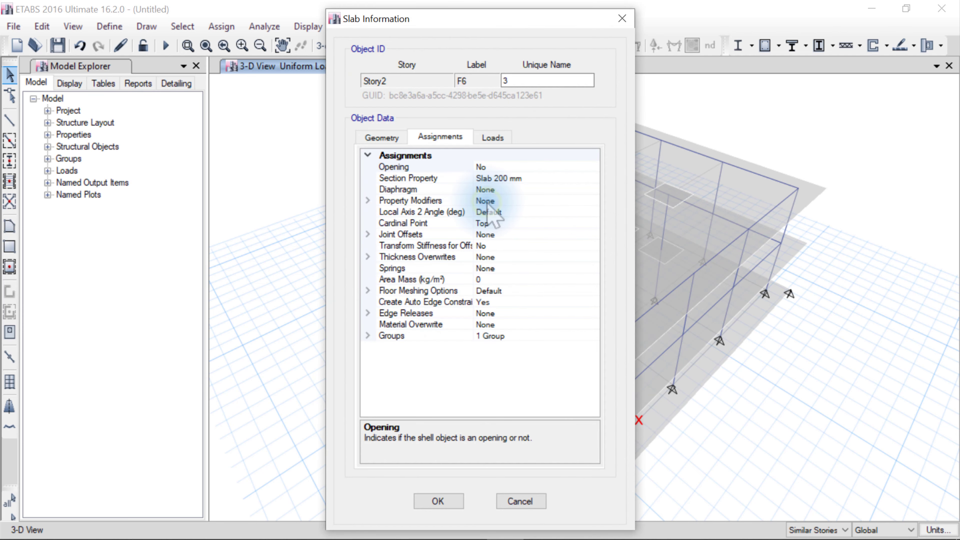
pyautogui.click(494, 140)
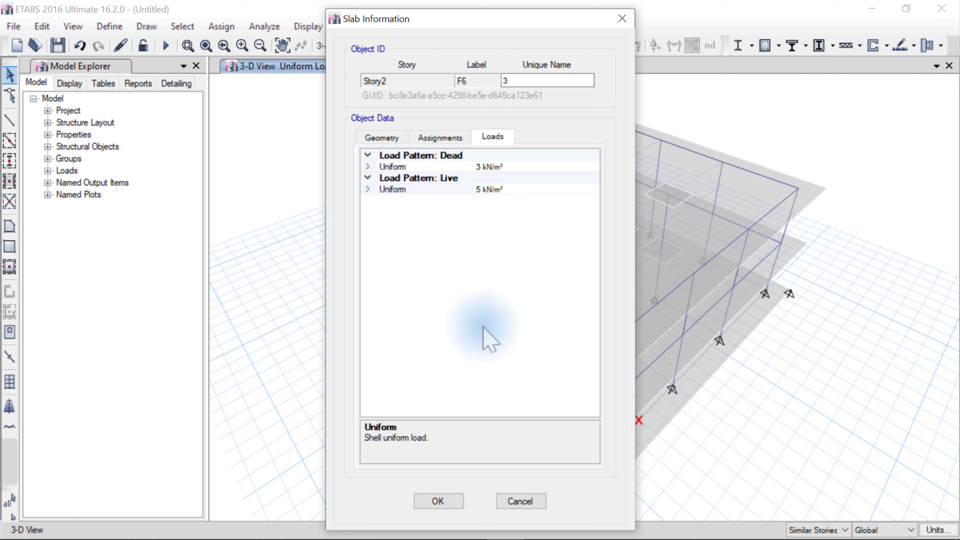
pyautogui.click(439, 501)
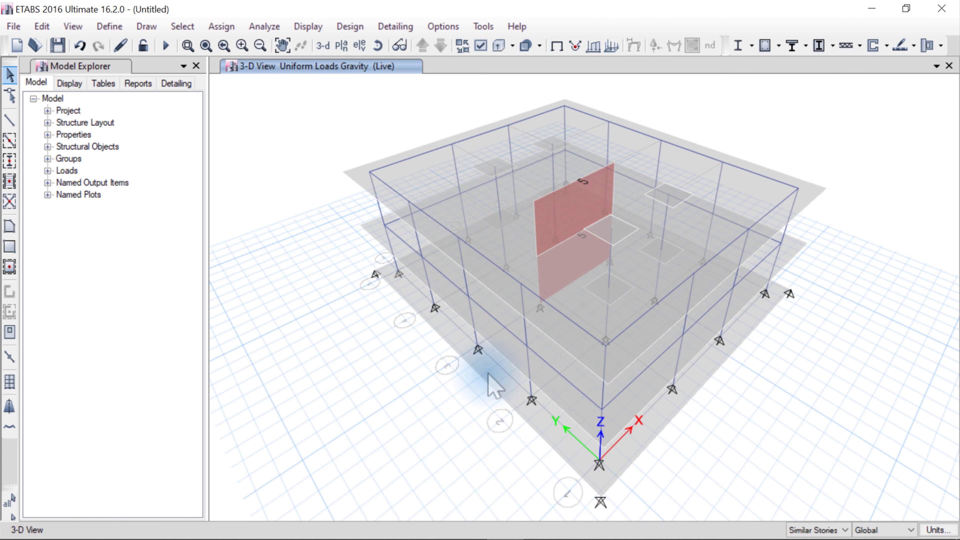
pyautogui.rightClick(494, 331)
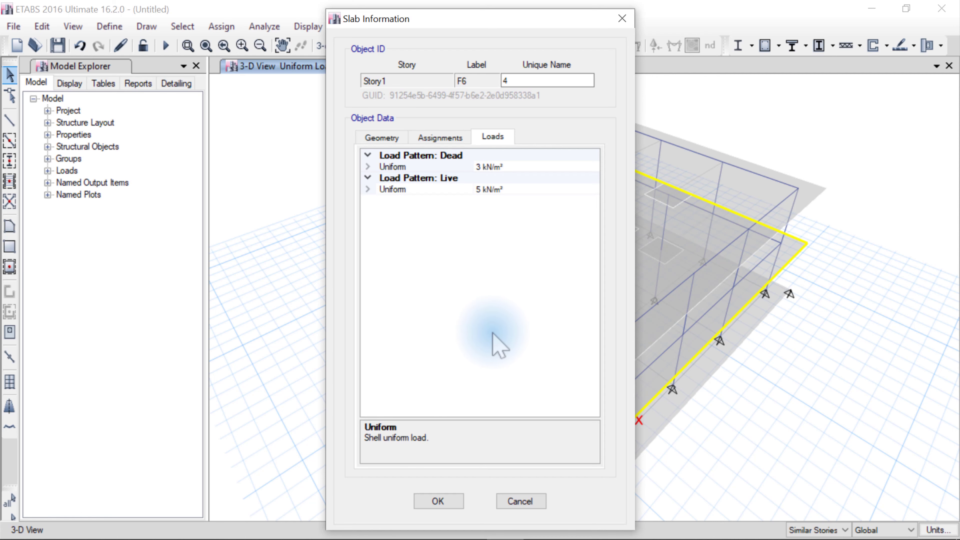
pyautogui.click(451, 500)
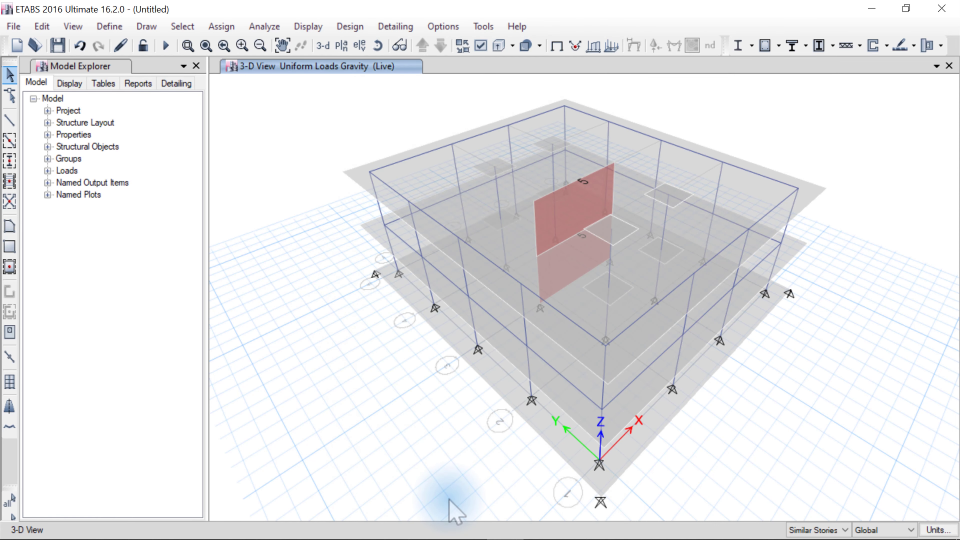
# Switch the plan view to the Base level.
pyautogui.click(342, 48)
pyautogui.click(419, 235)
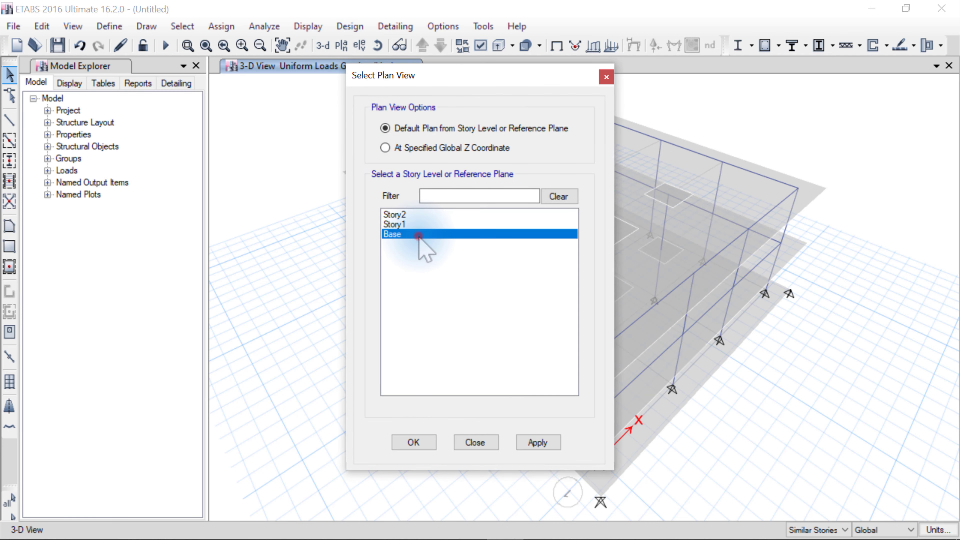
pyautogui.click(536, 443)
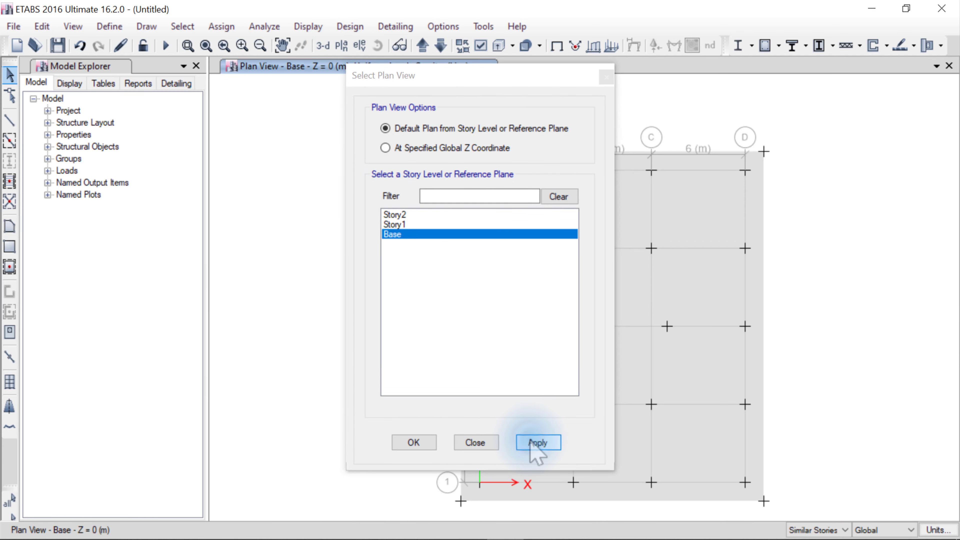
pyautogui.click(413, 443)
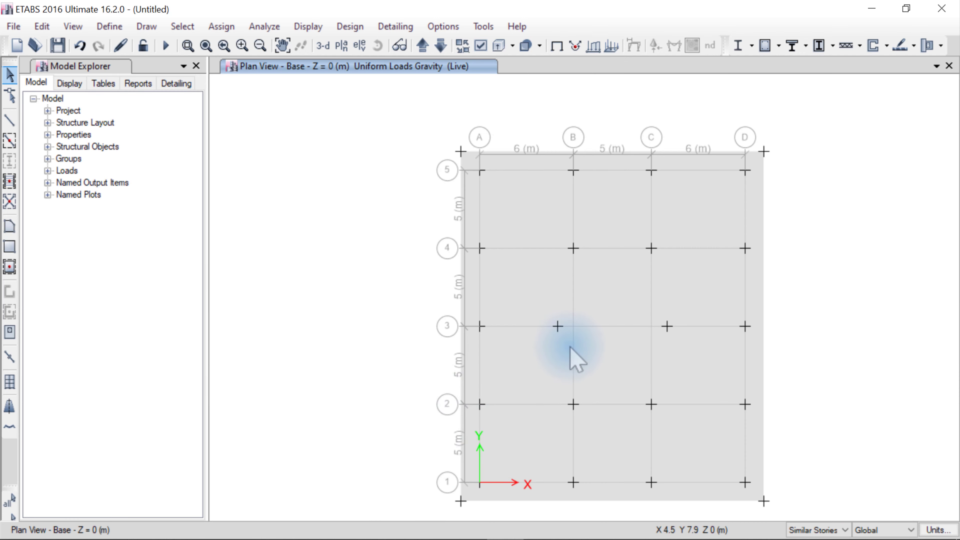
# Select all Base joints and set their restraints to fully free.
pyautogui.moveTo(819, 121)
pyautogui.mouseDown()
pyautogui.moveTo(660, 252)
pyautogui.moveTo(497, 461)
pyautogui.moveTo(432, 514)
pyautogui.mouseUp()
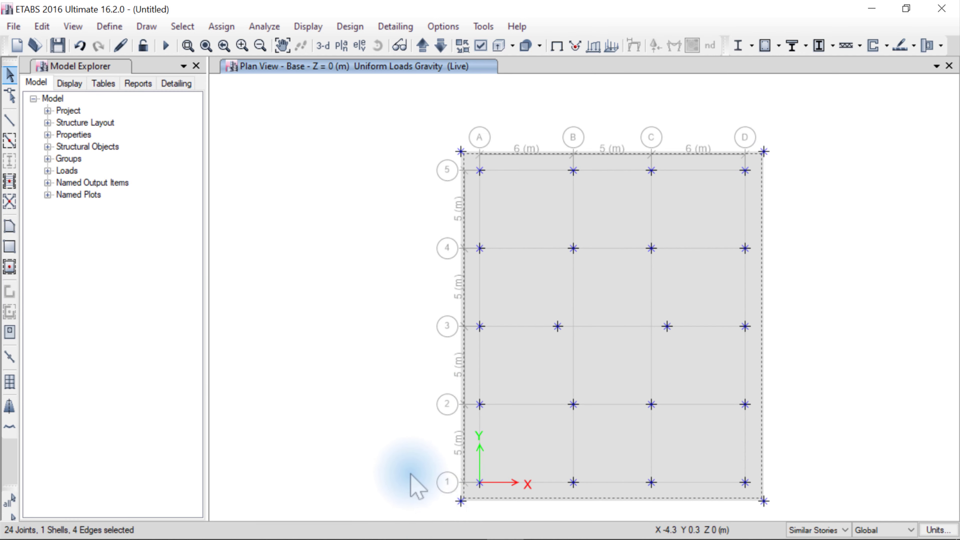
pyautogui.click(222, 27)
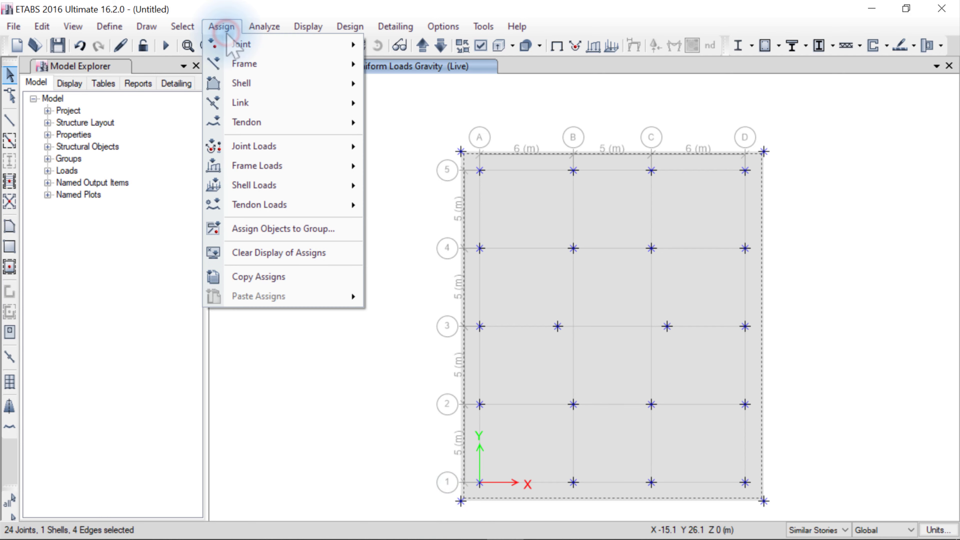
pyautogui.moveTo(275, 50)
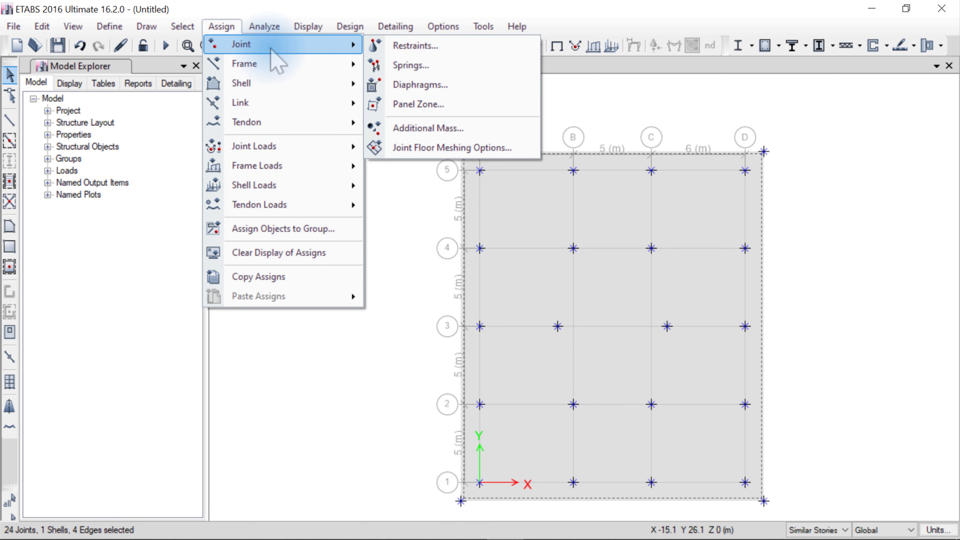
pyautogui.click(452, 45)
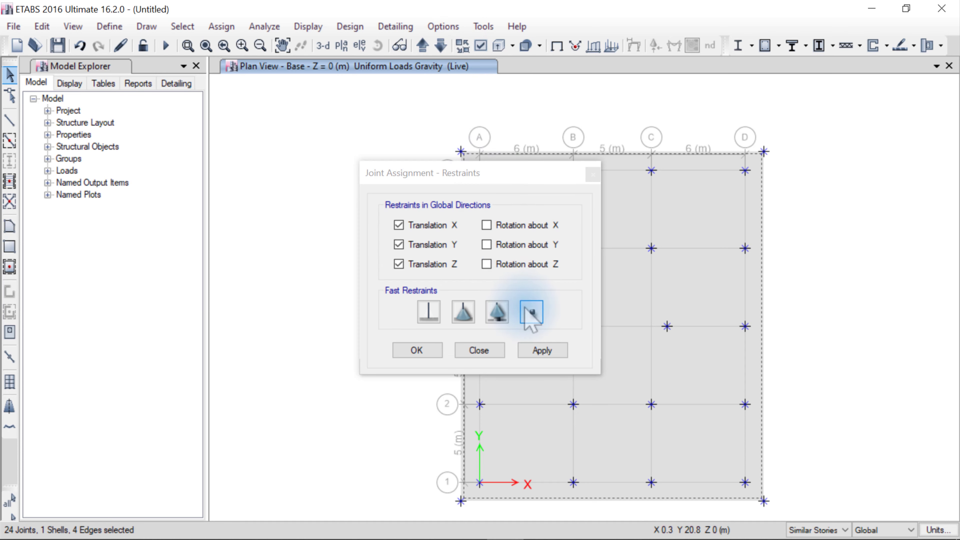
pyautogui.click(531, 312)
pyautogui.click(542, 351)
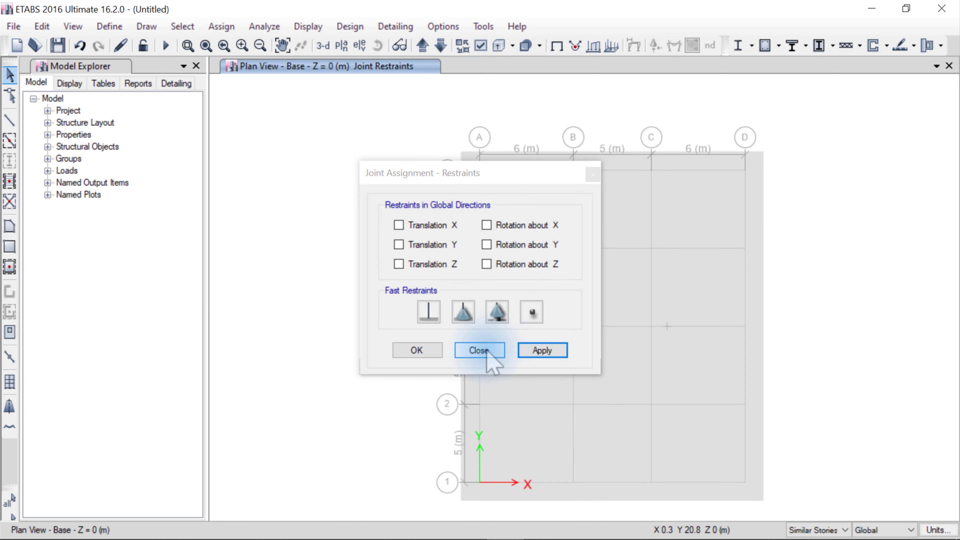
pyautogui.click(416, 351)
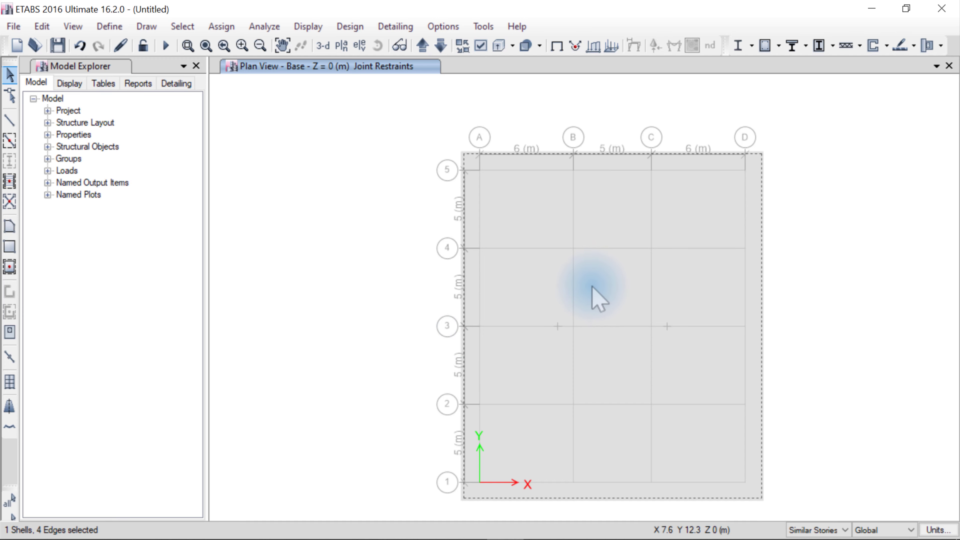
# Define area spring ASpr1 with Local 3 stiffness 30000 kN/m/m² and assign it to the Base slab.
pyautogui.click(227, 28)
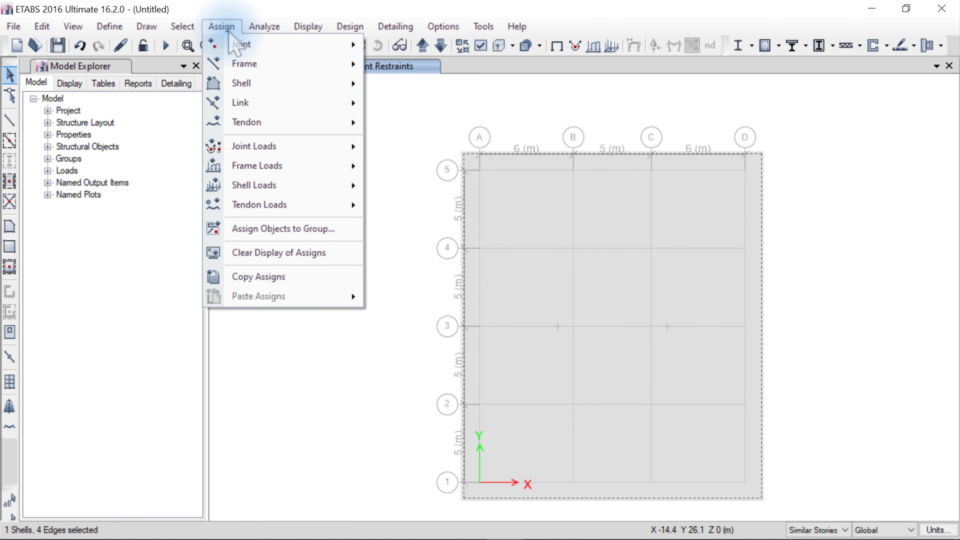
pyautogui.moveTo(324, 86)
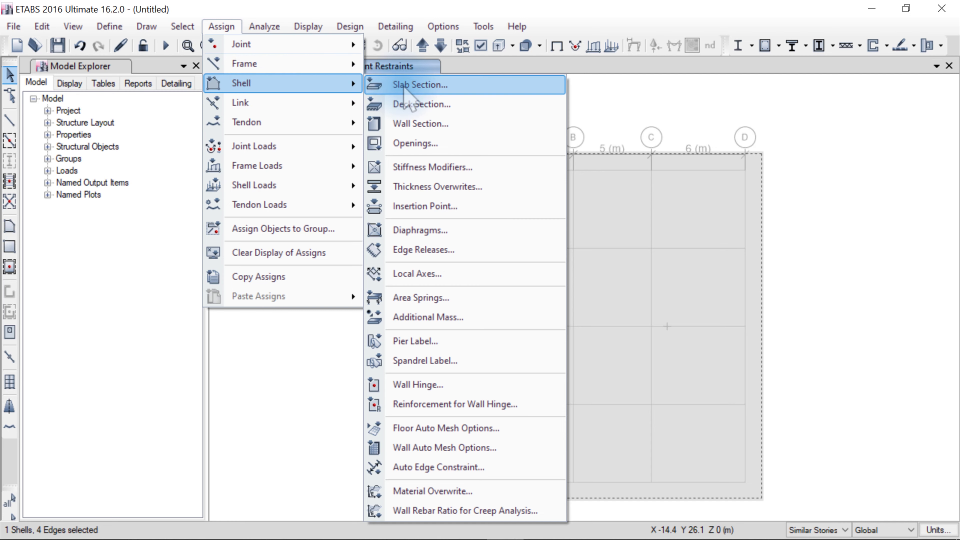
pyautogui.click(452, 297)
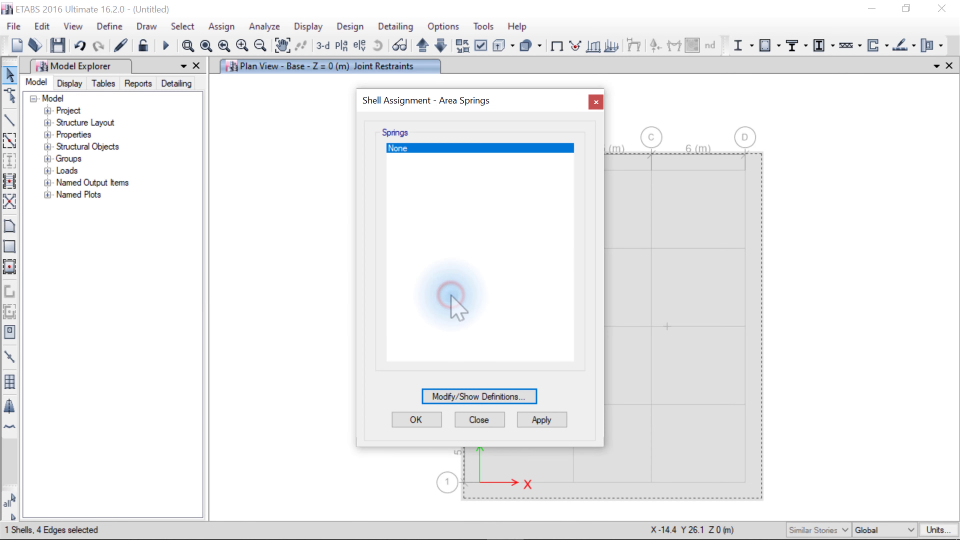
pyautogui.click(477, 395)
pyautogui.click(551, 225)
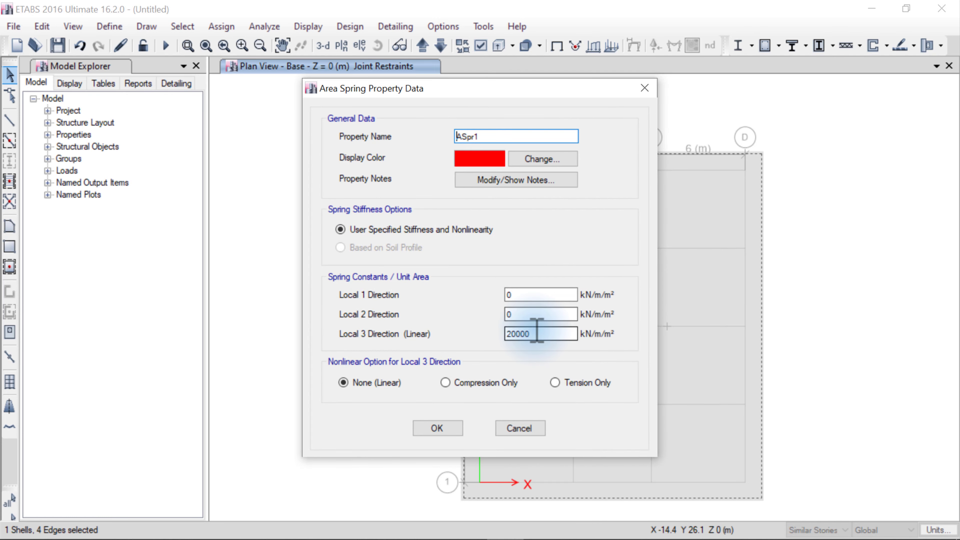
pyautogui.moveTo(536, 333); pyautogui.dragTo(482, 332)
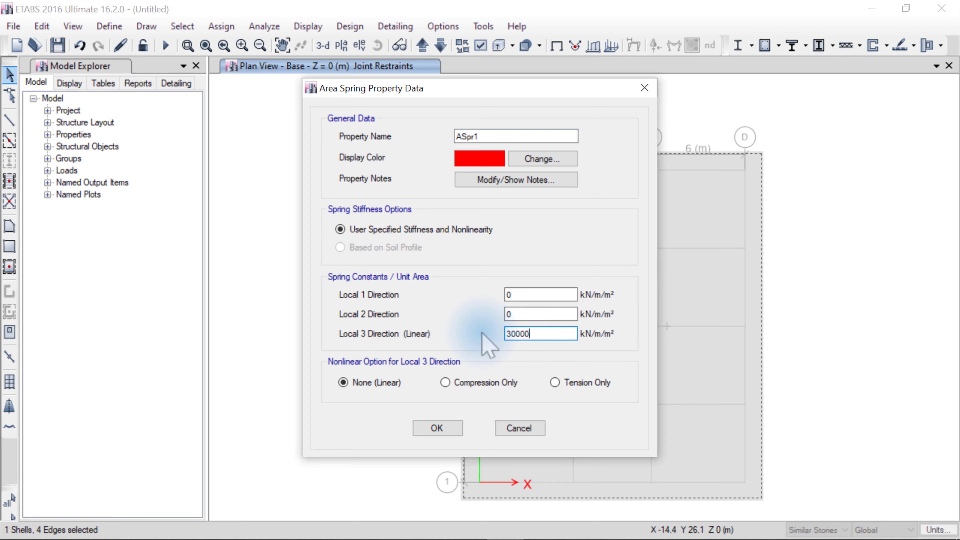
pyautogui.click(449, 429)
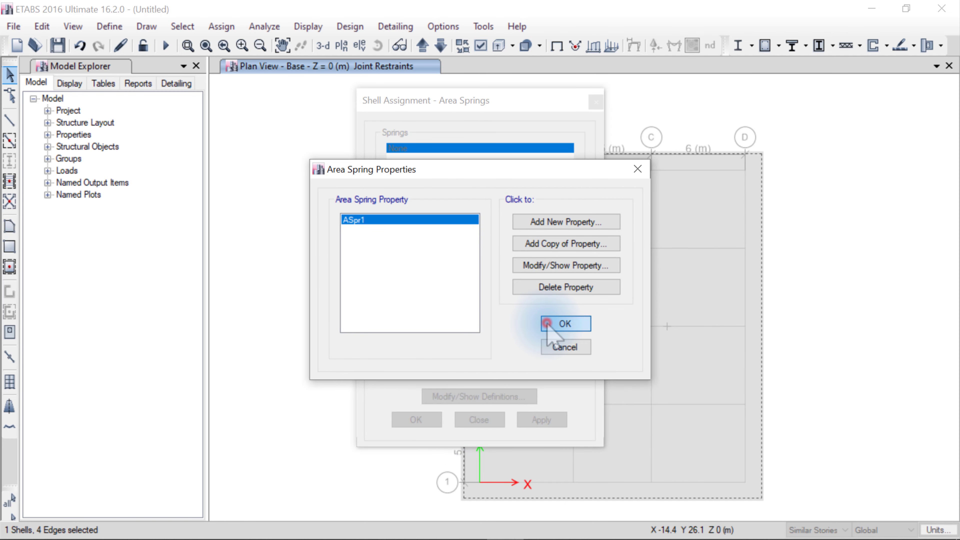
pyautogui.click(547, 324)
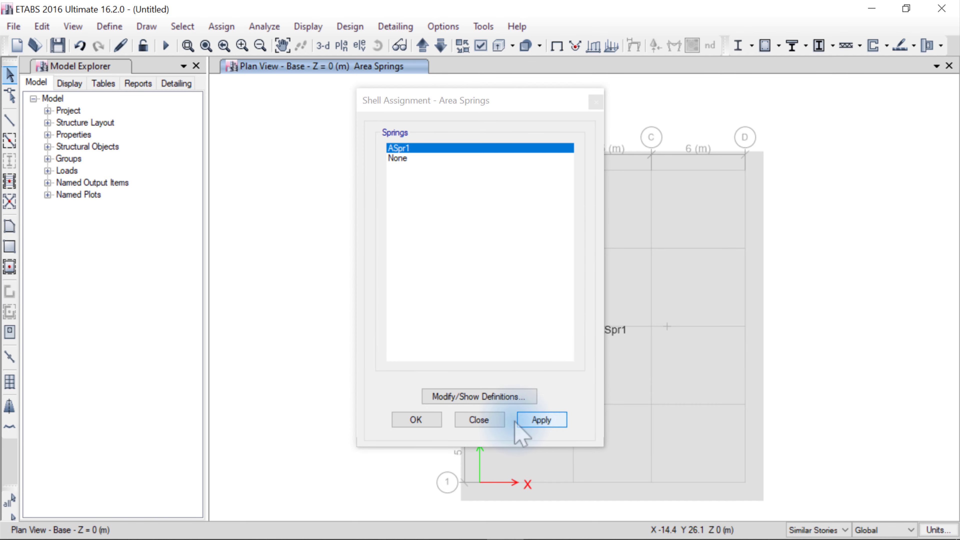
pyautogui.click(423, 420)
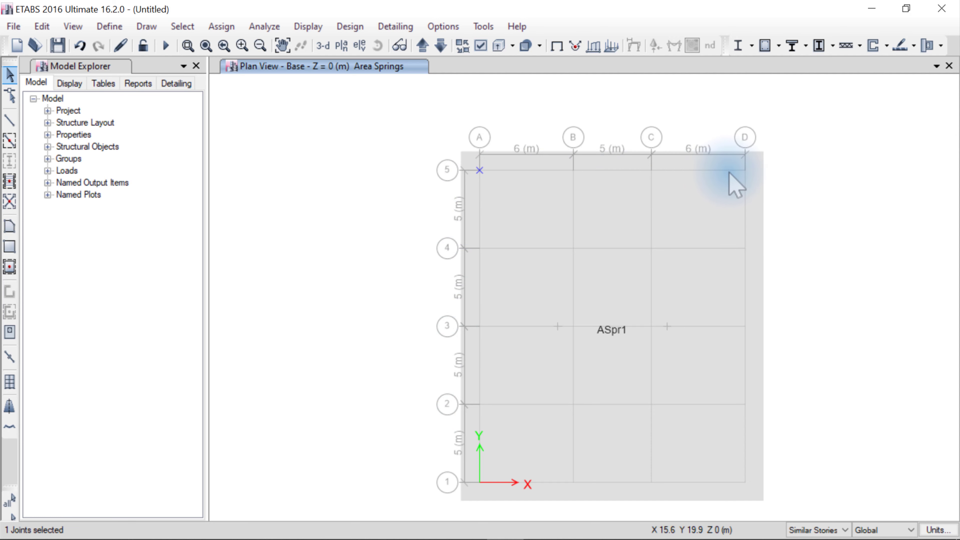
# Restrain the corner base joints A1, A5, D1 and D5 against X and Y translation.
pyautogui.click(745, 170)
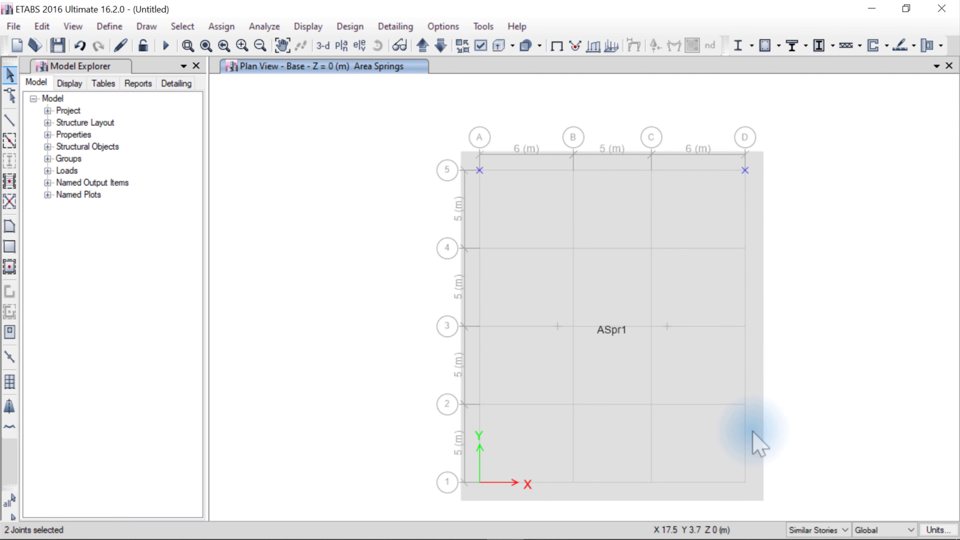
pyautogui.click(744, 481)
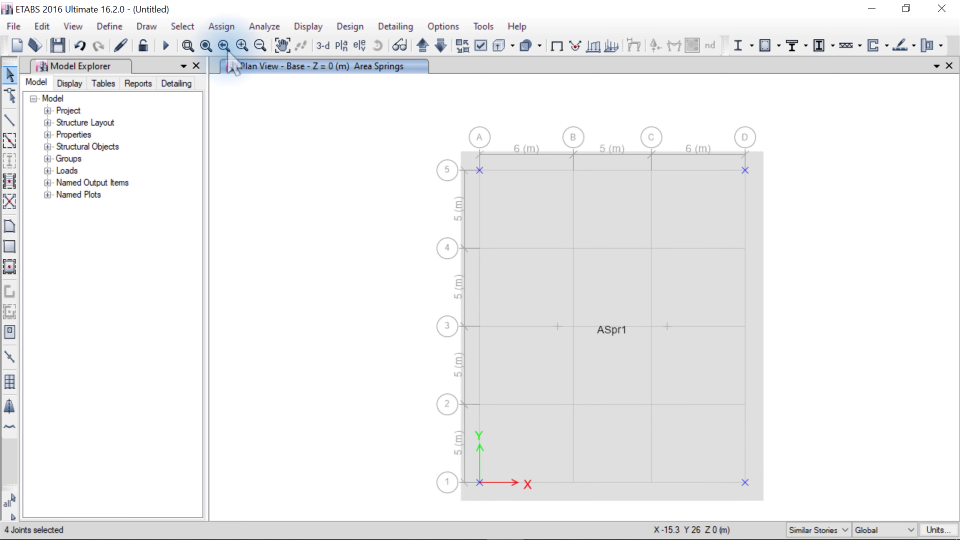
pyautogui.click(219, 27)
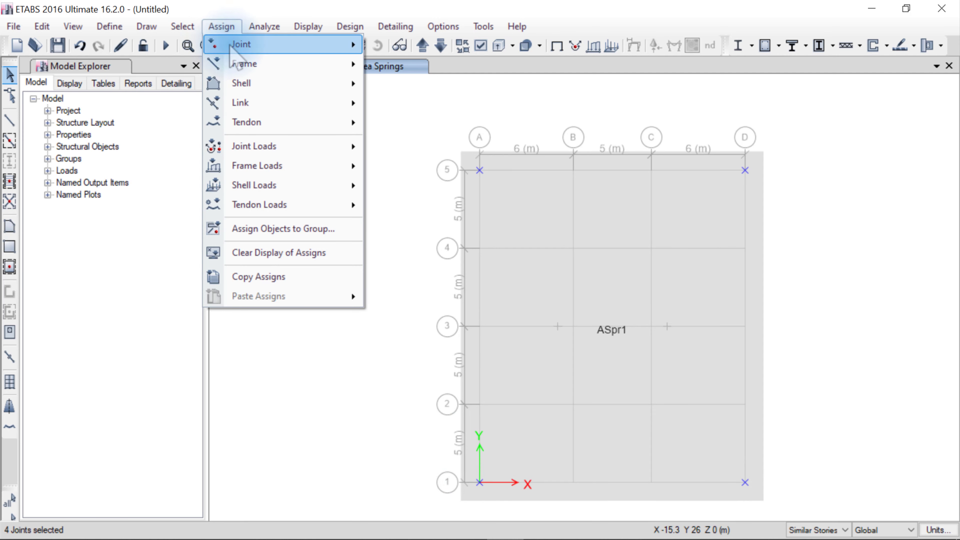
pyautogui.moveTo(242, 43)
pyautogui.click(397, 44)
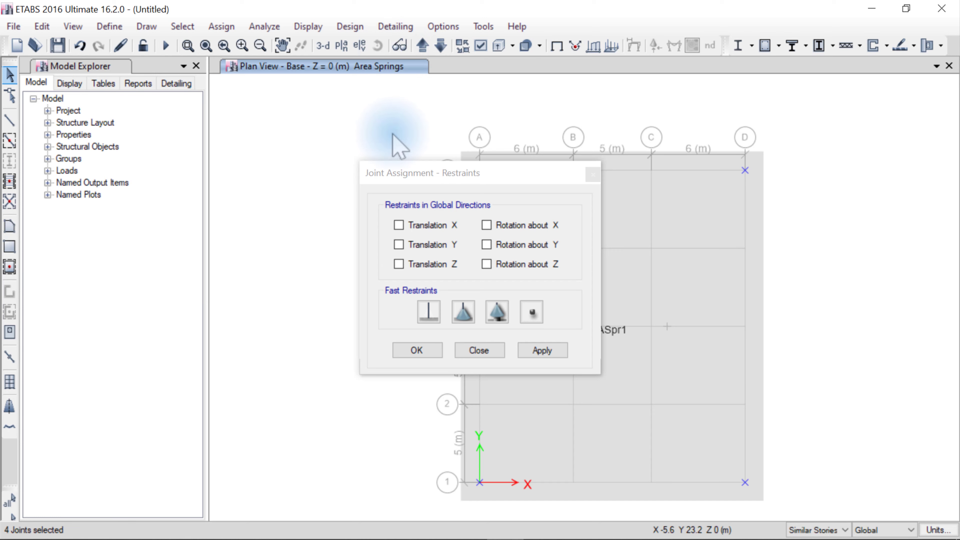
pyautogui.click(399, 224)
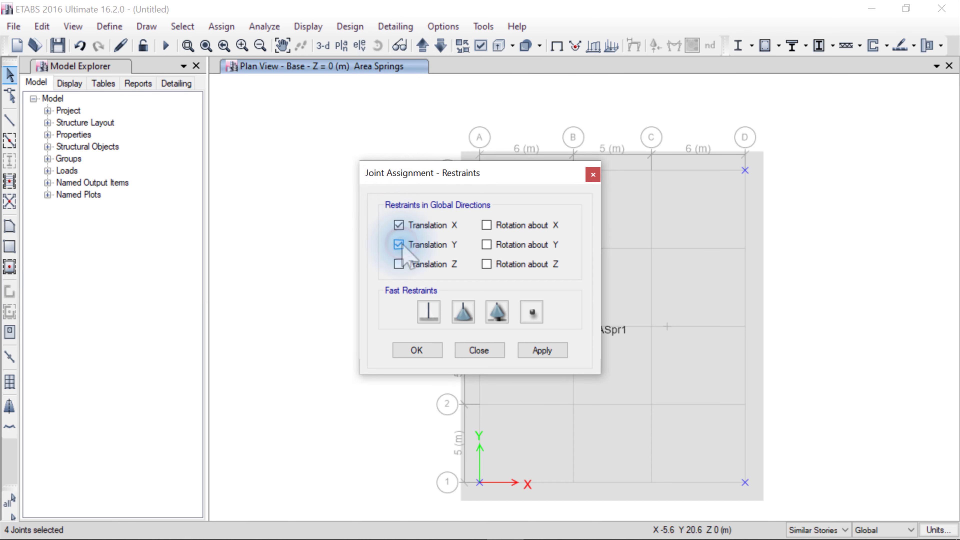
pyautogui.click(539, 349)
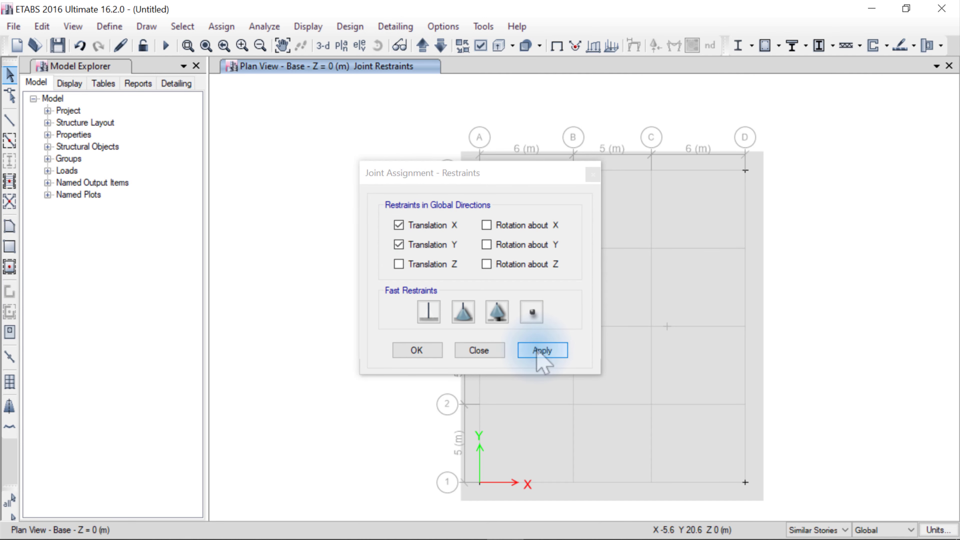
pyautogui.click(418, 351)
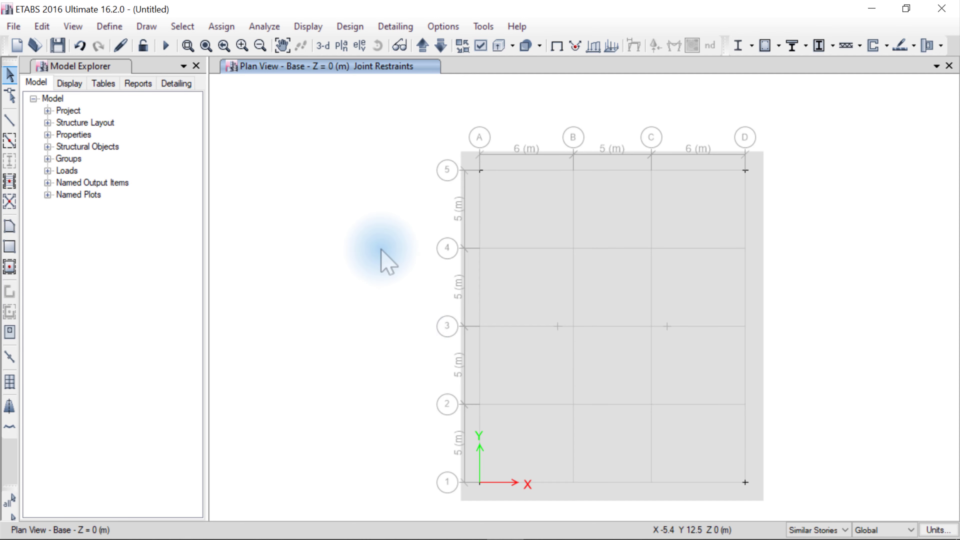
# In 3D view, select the whole model and give all frames zero-length end offsets.
pyautogui.click(323, 46)
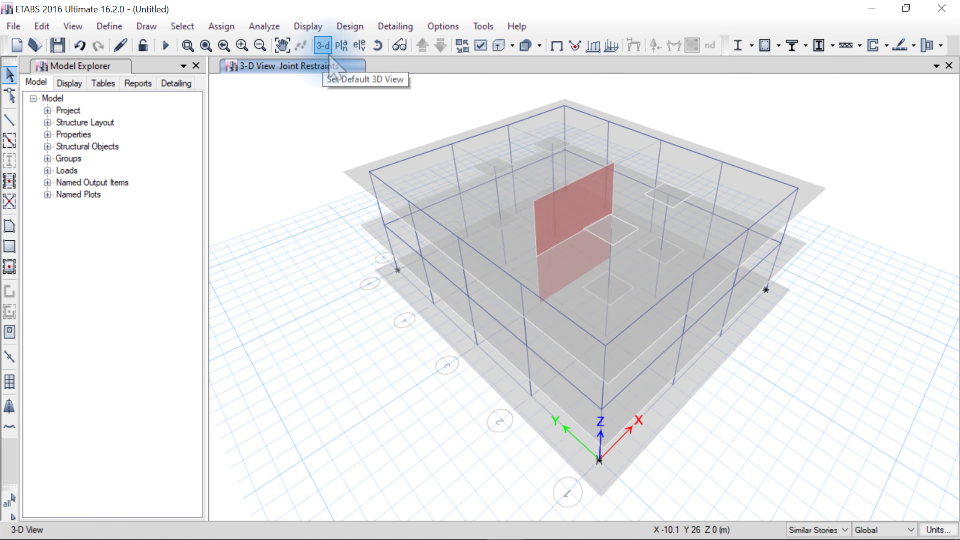
pyautogui.click(882, 91)
pyautogui.moveTo(836, 115); pyautogui.dragTo(267, 517)
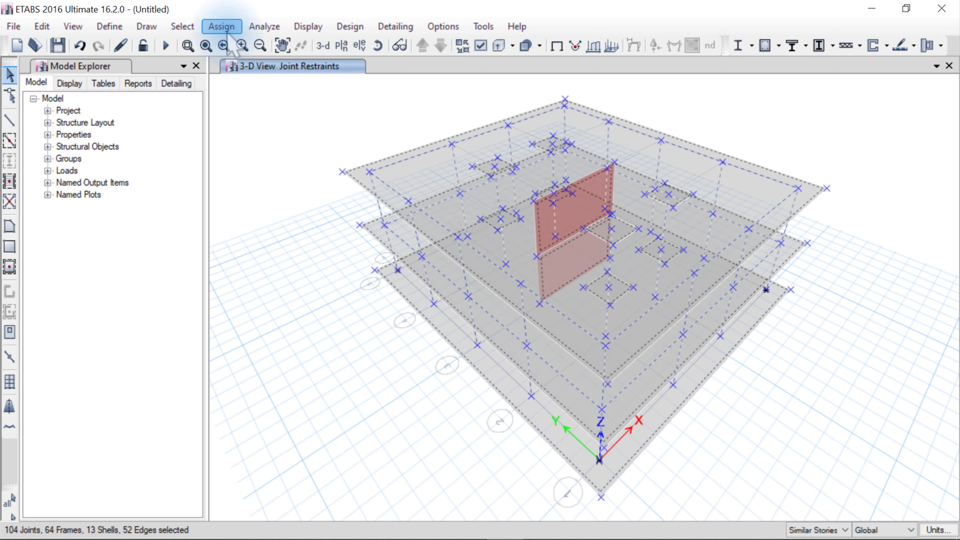
pyautogui.click(221, 26)
pyautogui.moveTo(266, 68)
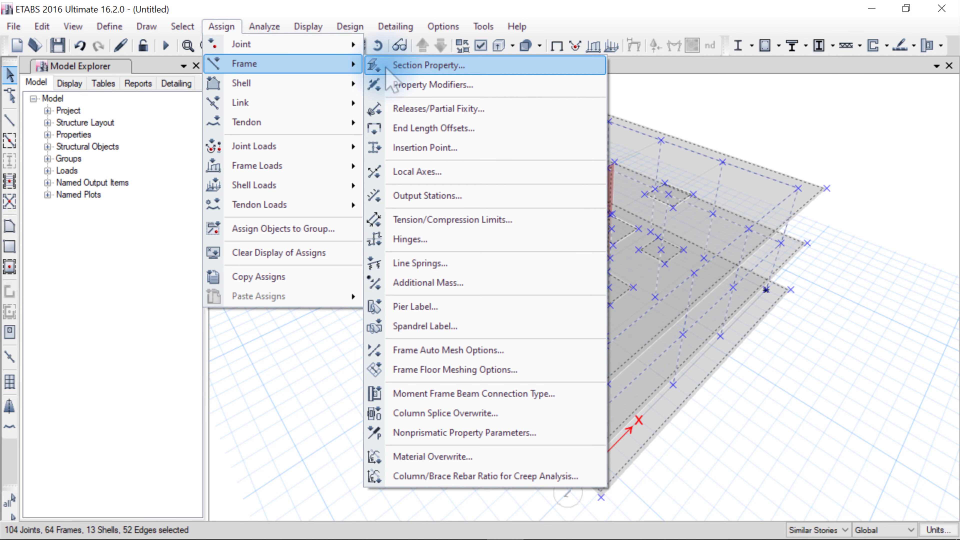
pyautogui.click(483, 131)
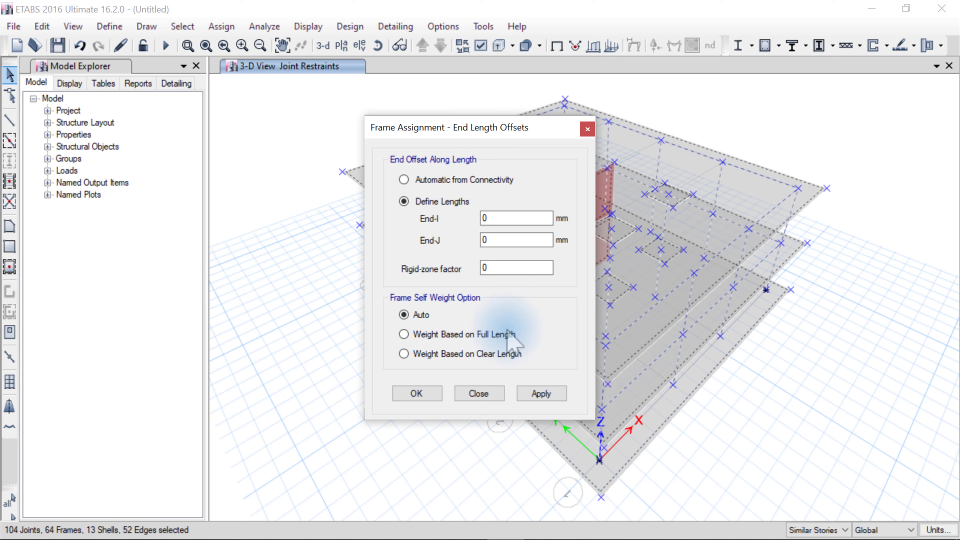
pyautogui.click(541, 393)
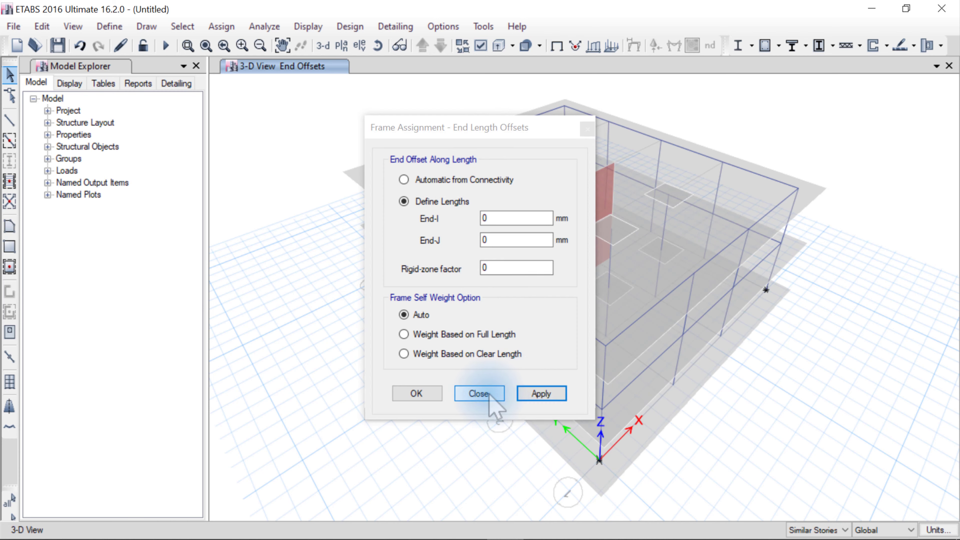
pyautogui.click(417, 393)
# Set the floor automatic mesh maximum size from 1.25 m to 0.5 m.
pyautogui.click(281, 47)
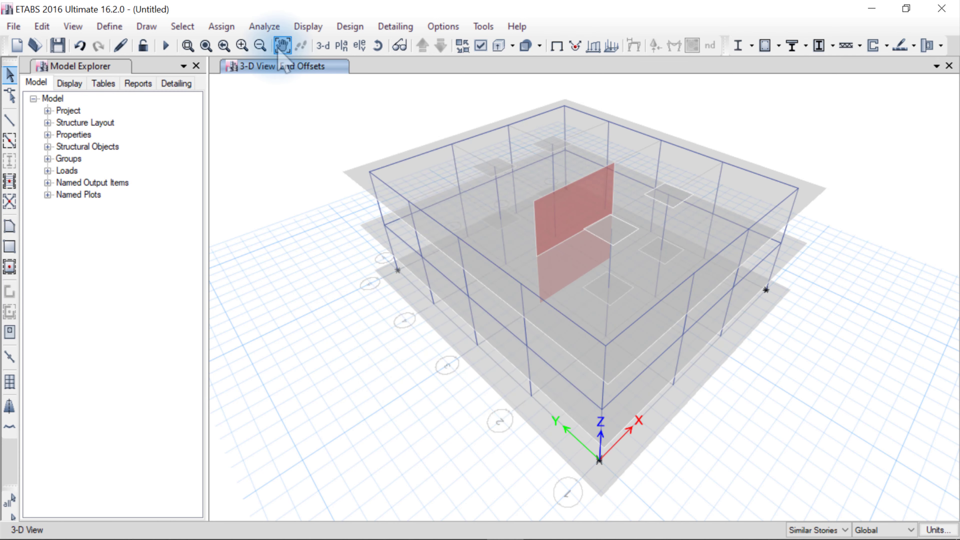
pyautogui.click(273, 31)
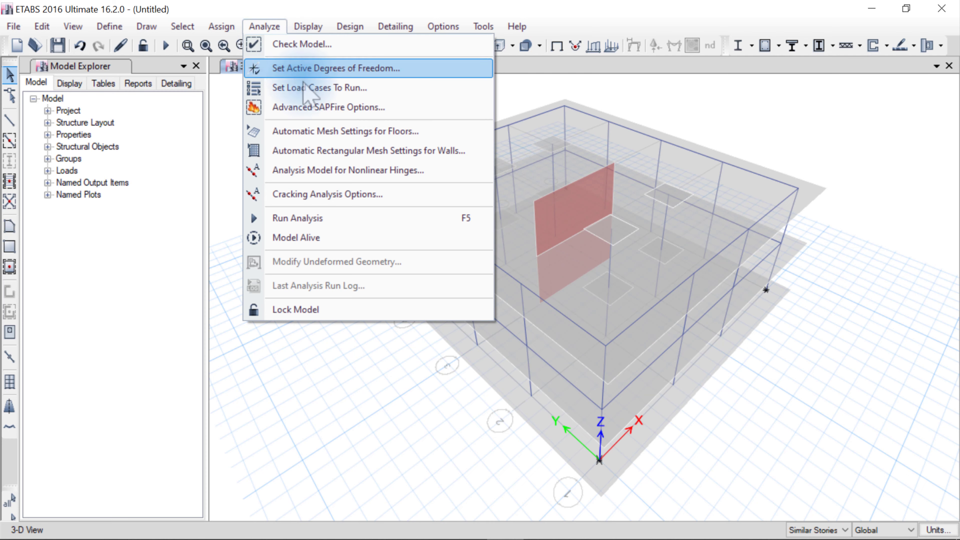
pyautogui.click(327, 129)
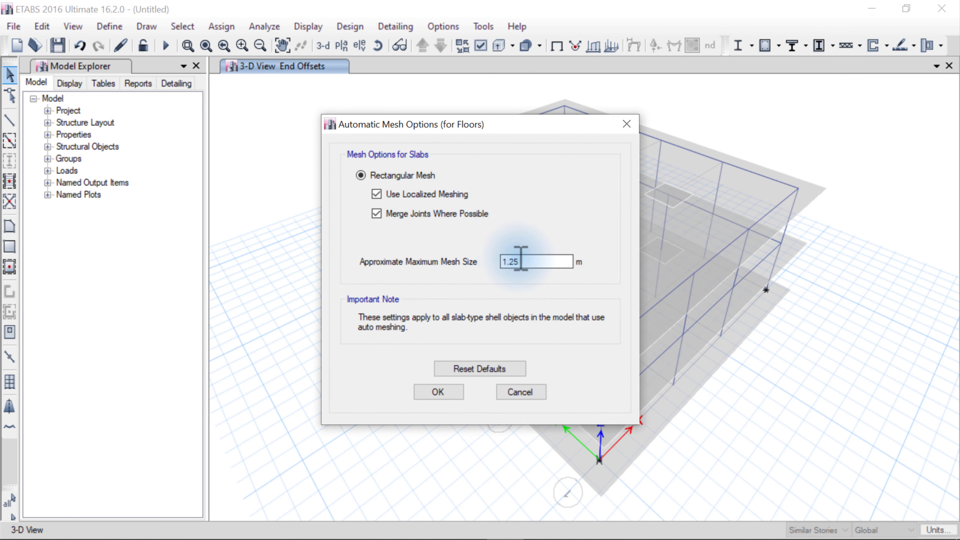
pyautogui.moveTo(523, 261); pyautogui.dragTo(485, 261)
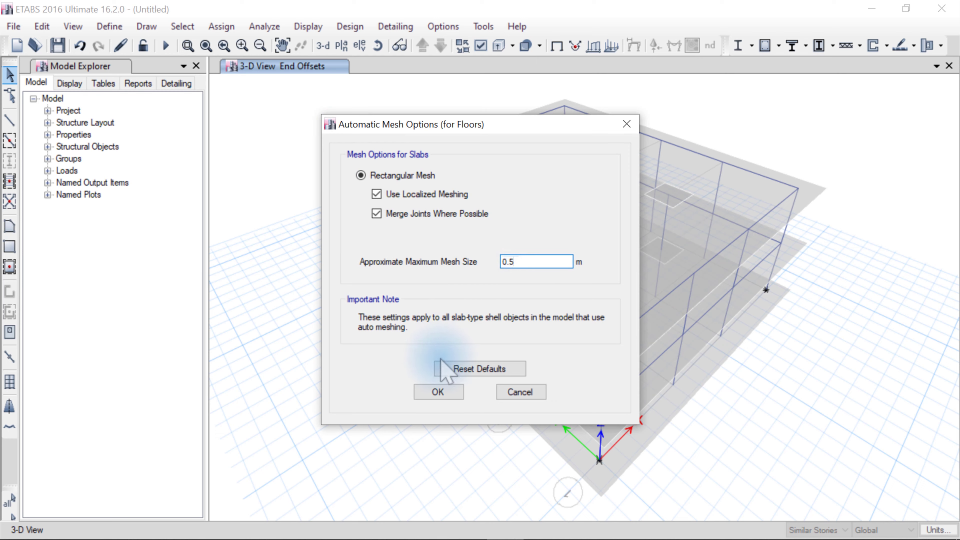
pyautogui.click(439, 392)
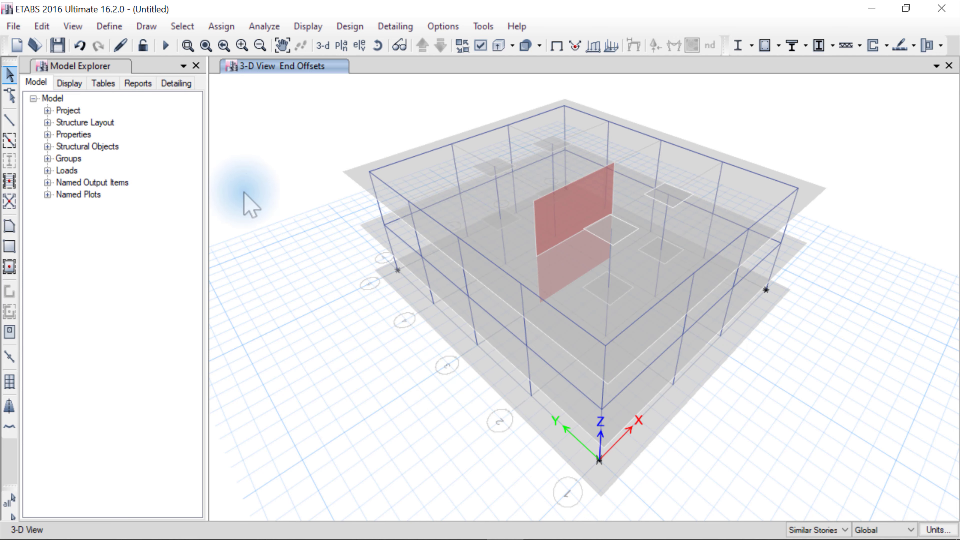
pyautogui.click(110, 26)
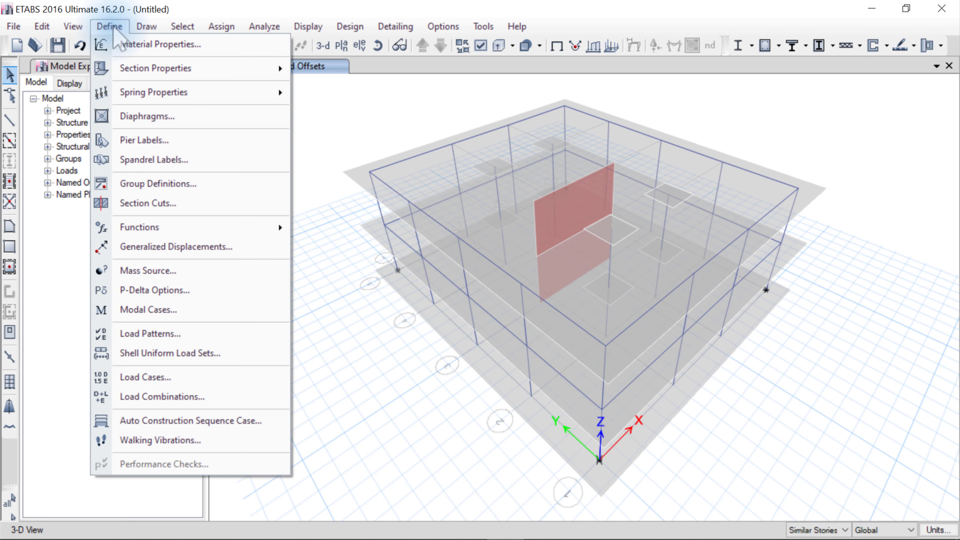
# Add default concrete design combinations DCon1 and DCon2 and review their load factors.
pyautogui.click(227, 377)
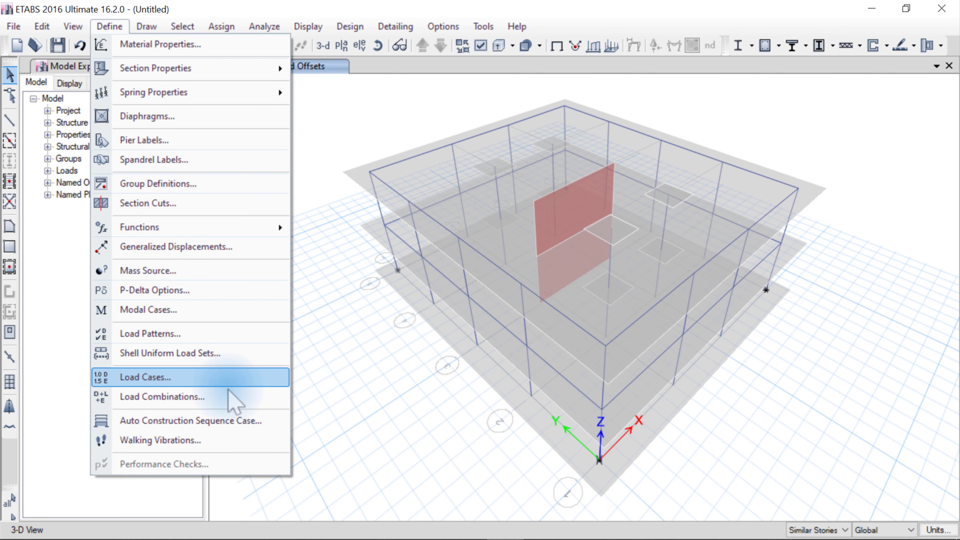
pyautogui.click(231, 397)
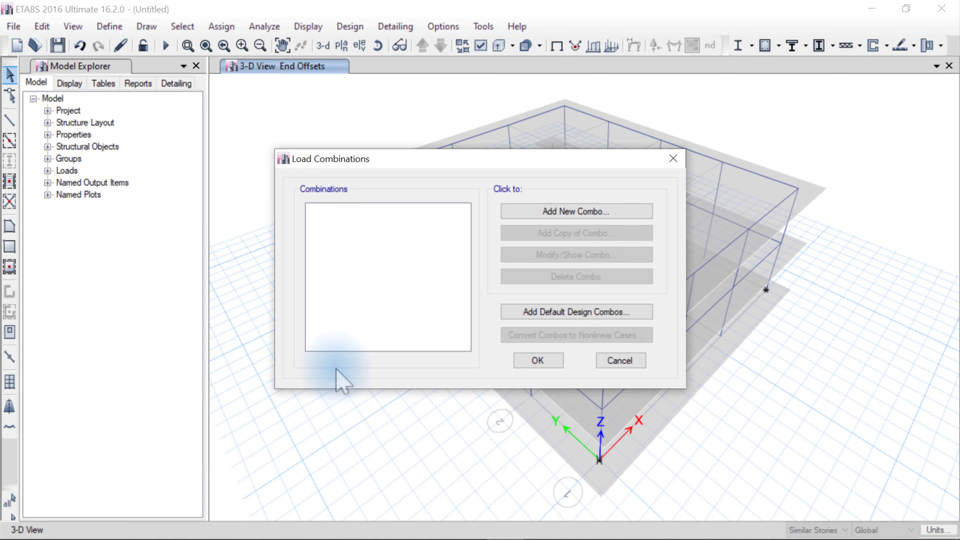
pyautogui.click(515, 313)
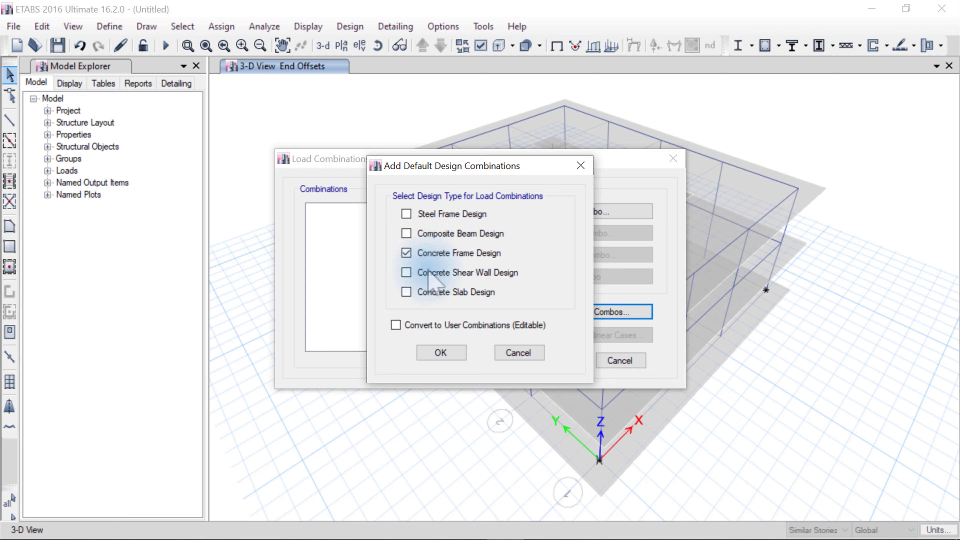
pyautogui.click(441, 353)
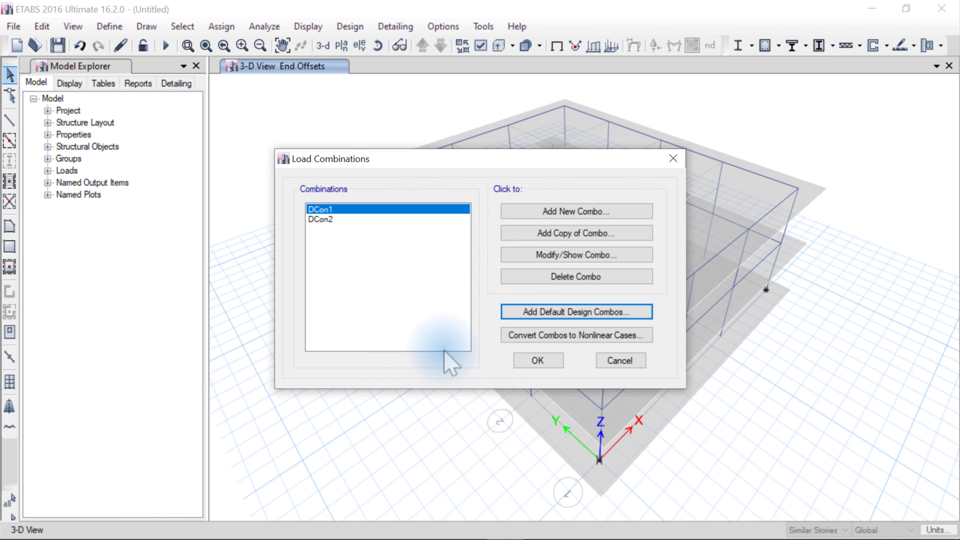
pyautogui.click(589, 255)
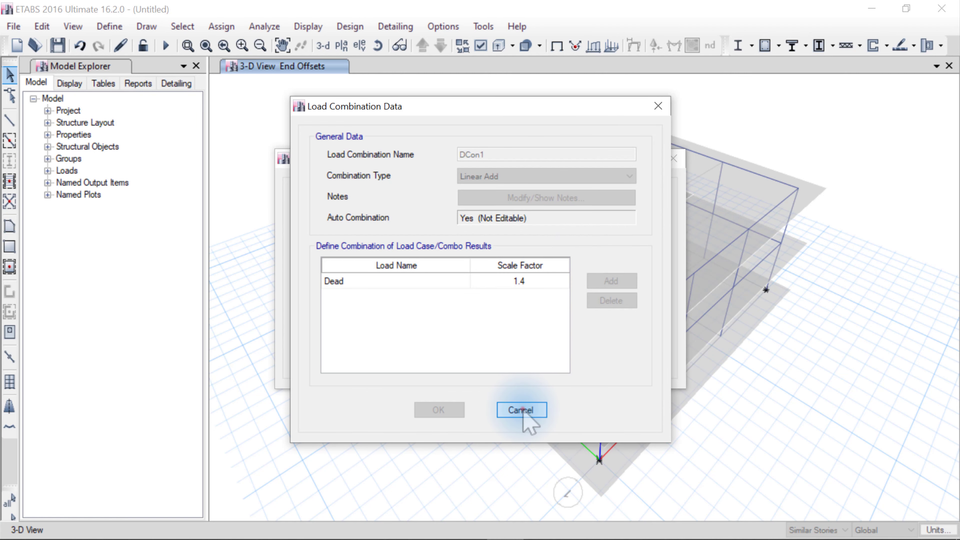
pyautogui.click(522, 410)
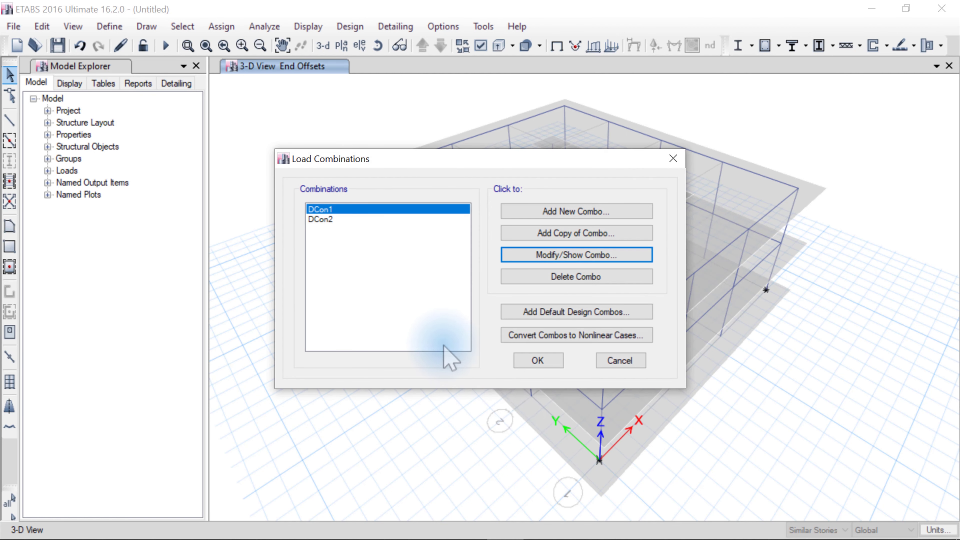
pyautogui.click(334, 221)
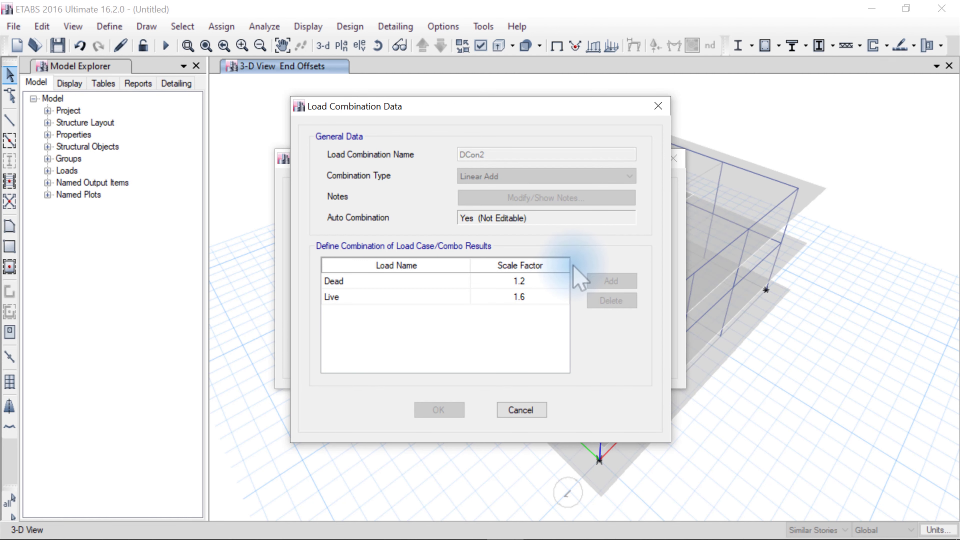
pyautogui.click(520, 410)
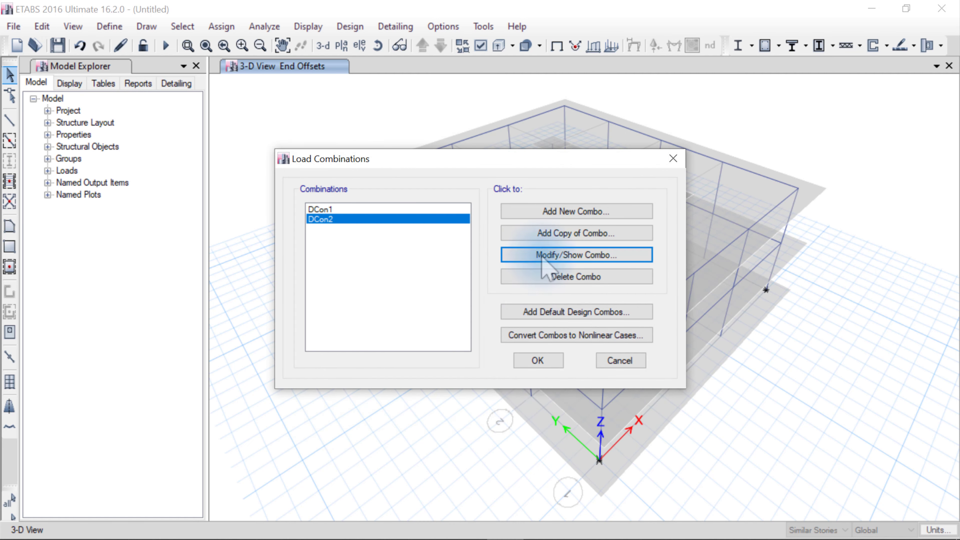
# Create a 'Service Load' combination of Dead plus Live at factor 1.
pyautogui.click(551, 213)
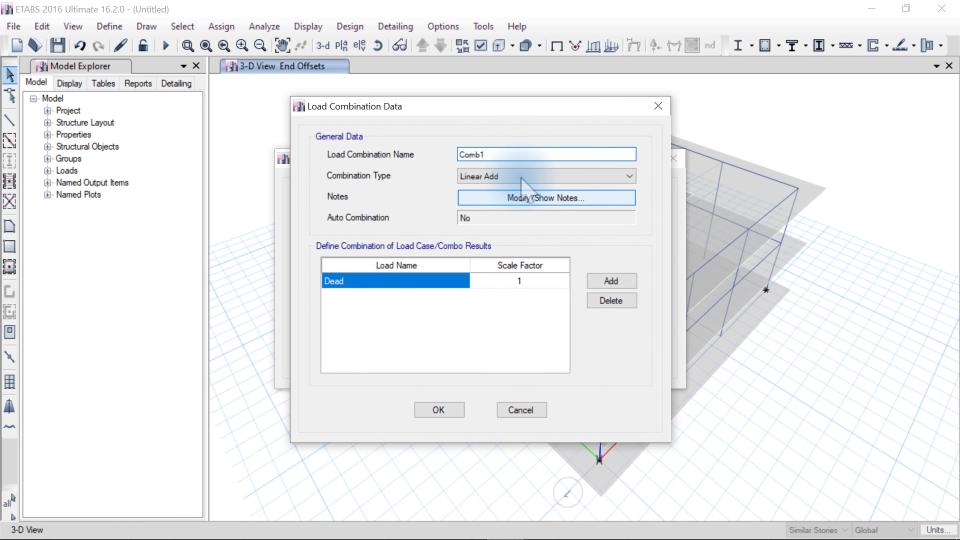
pyautogui.moveTo(500, 156); pyautogui.dragTo(435, 157)
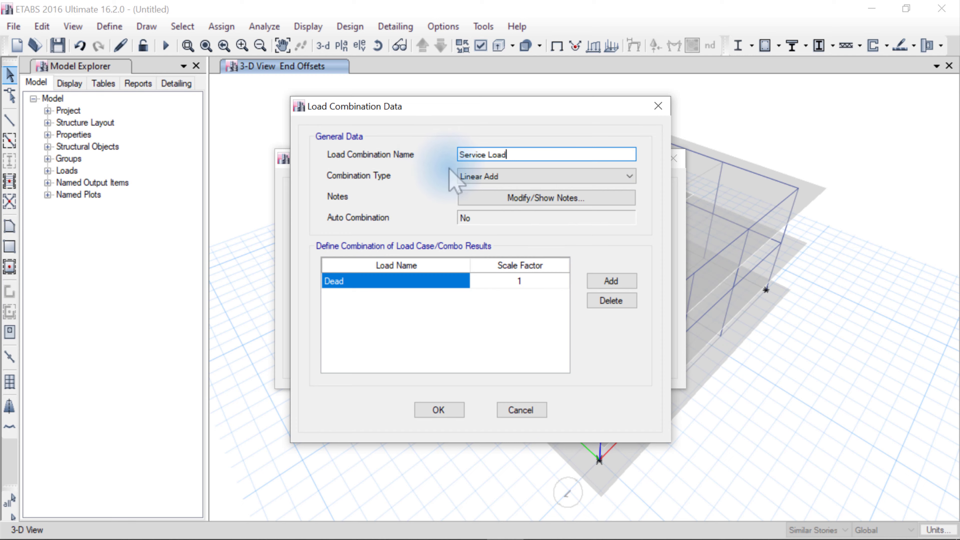
pyautogui.click(601, 280)
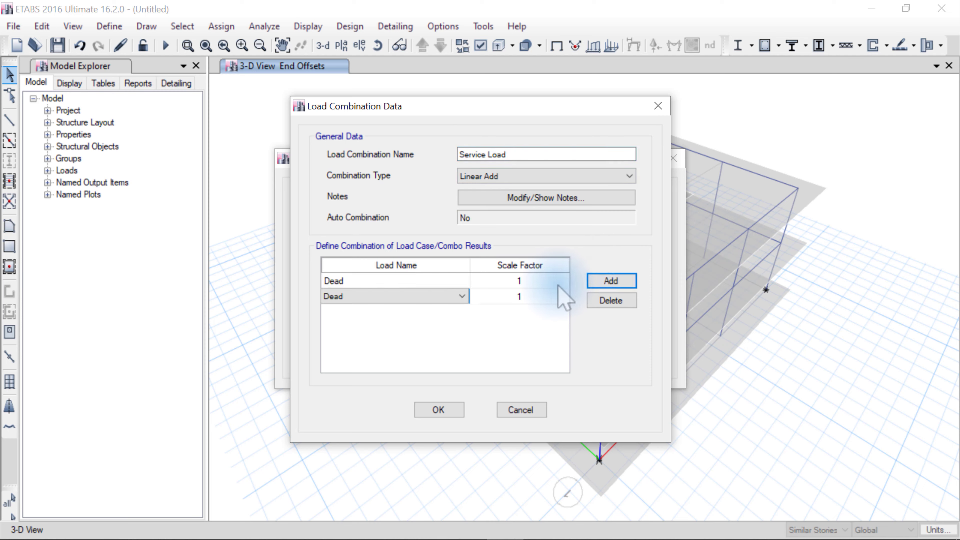
pyautogui.click(456, 297)
pyautogui.click(446, 320)
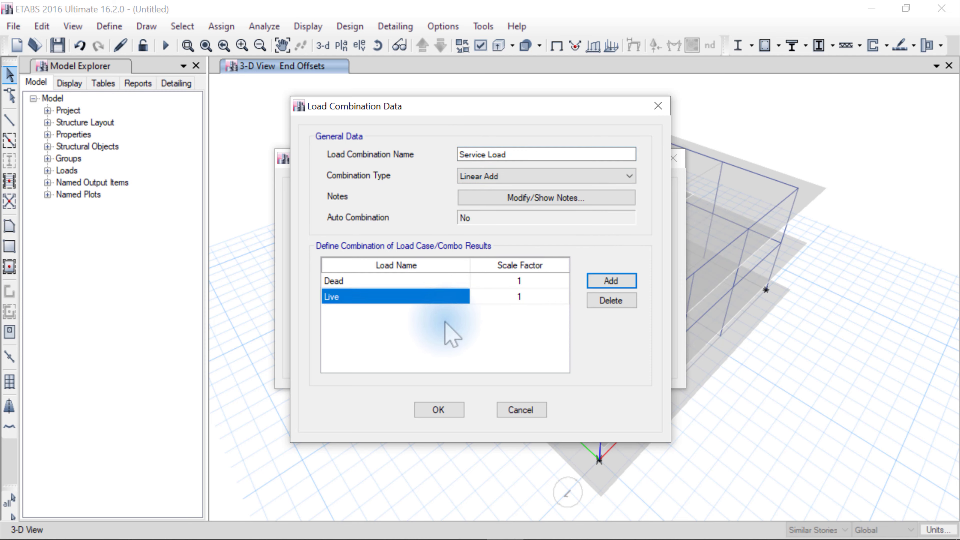
pyautogui.click(439, 411)
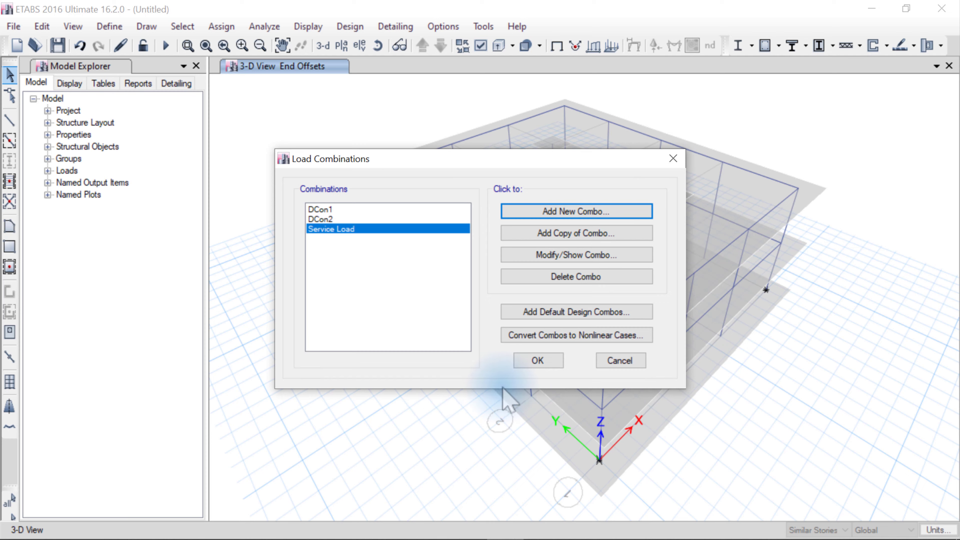
pyautogui.click(523, 361)
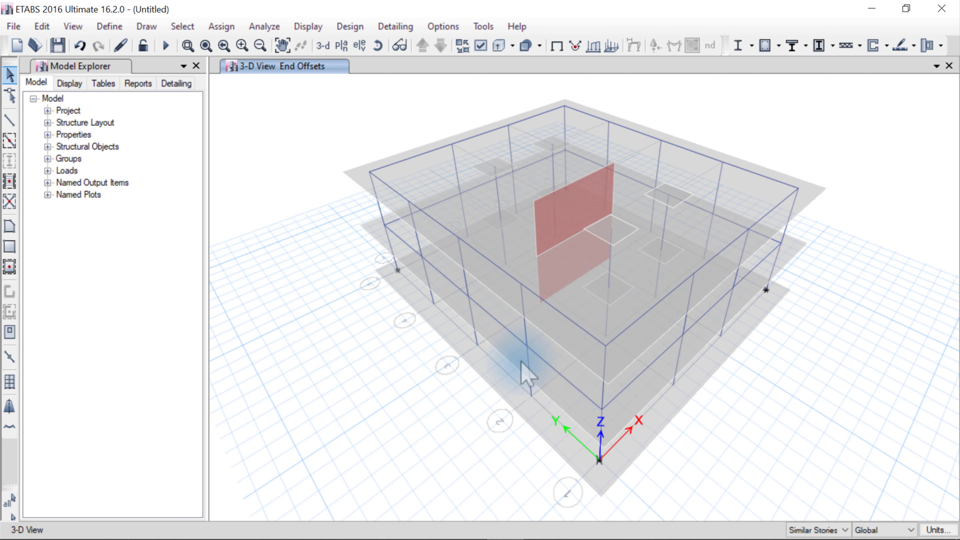
# Save the model file and run the analysis.
pyautogui.click(164, 45)
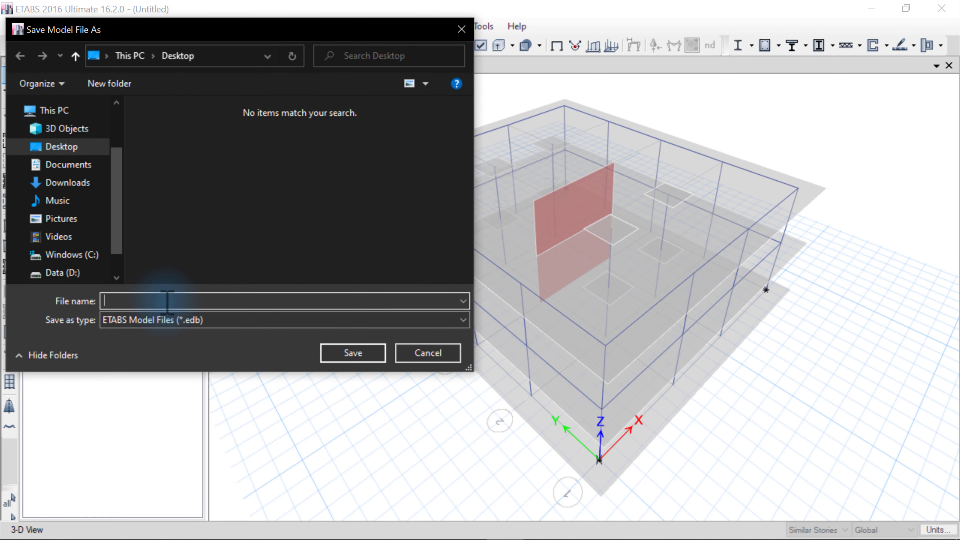
pyautogui.write('Saman Abubaker')
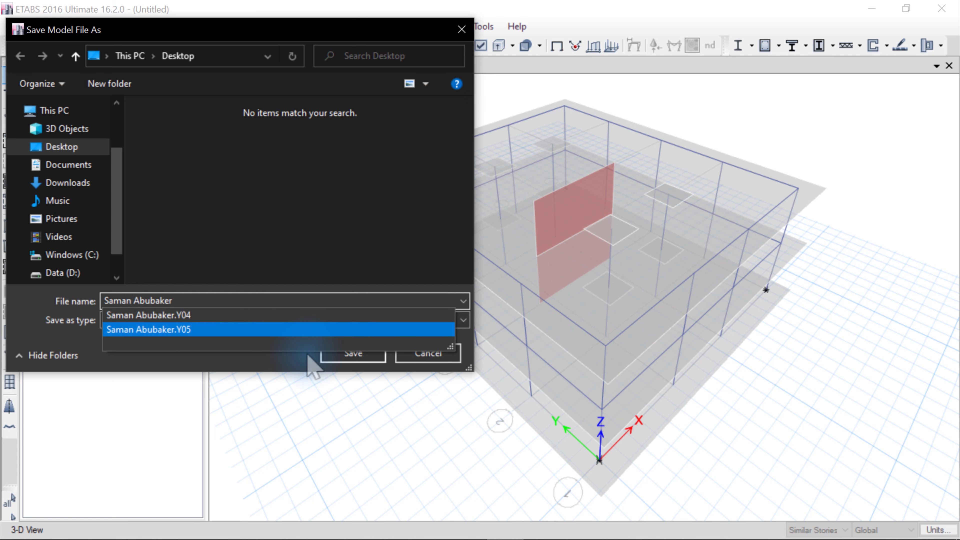
pyautogui.click(307, 361)
pyautogui.click(341, 353)
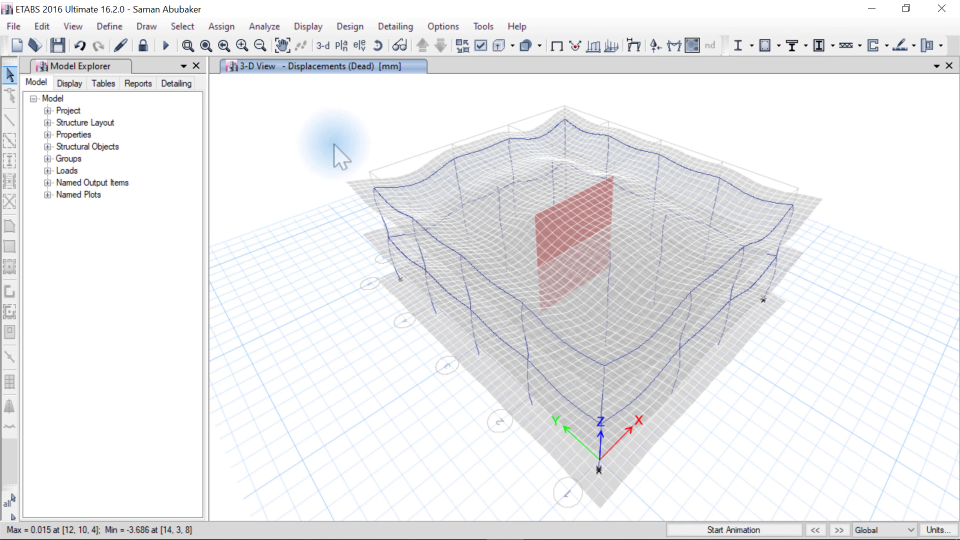
# Show the Base plan and bring up the shell force contour combination choices.
pyautogui.click(342, 51)
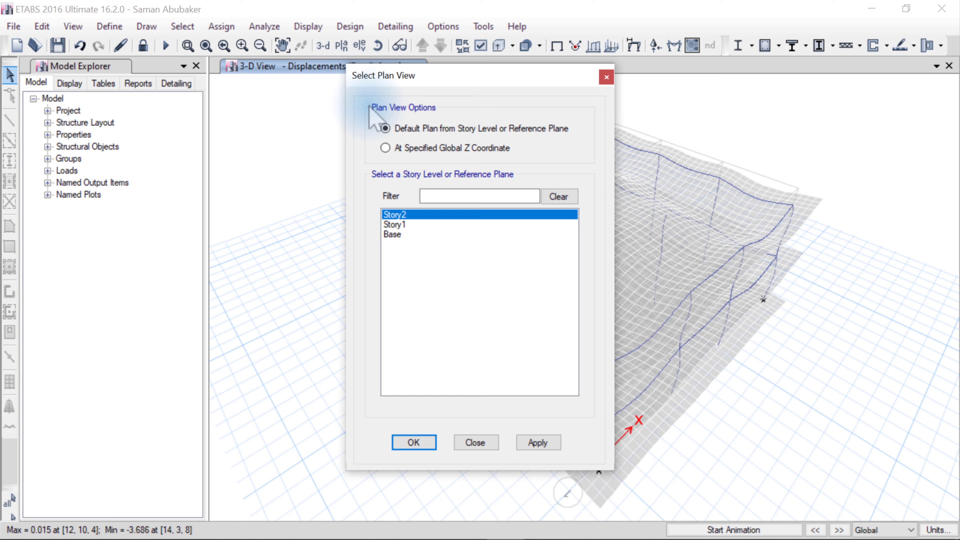
pyautogui.click(407, 234)
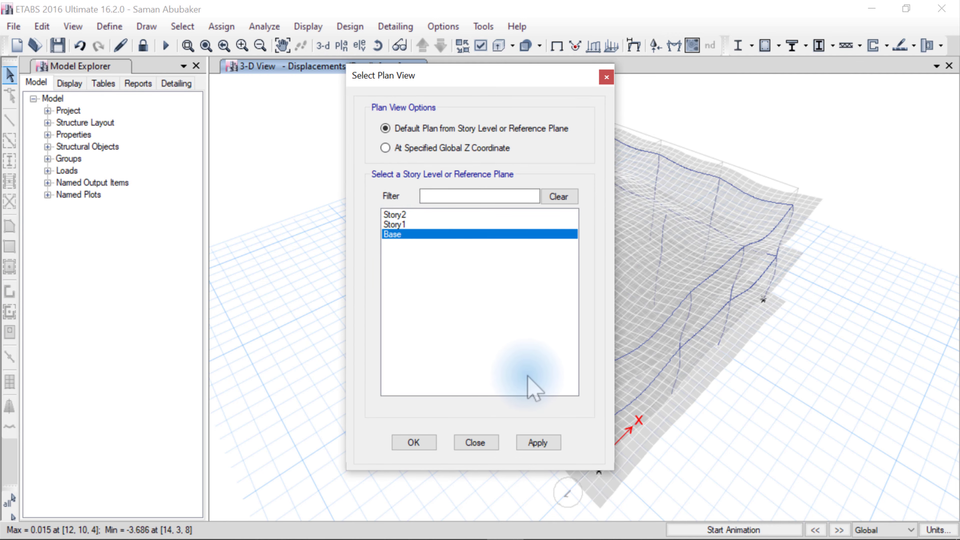
pyautogui.click(537, 443)
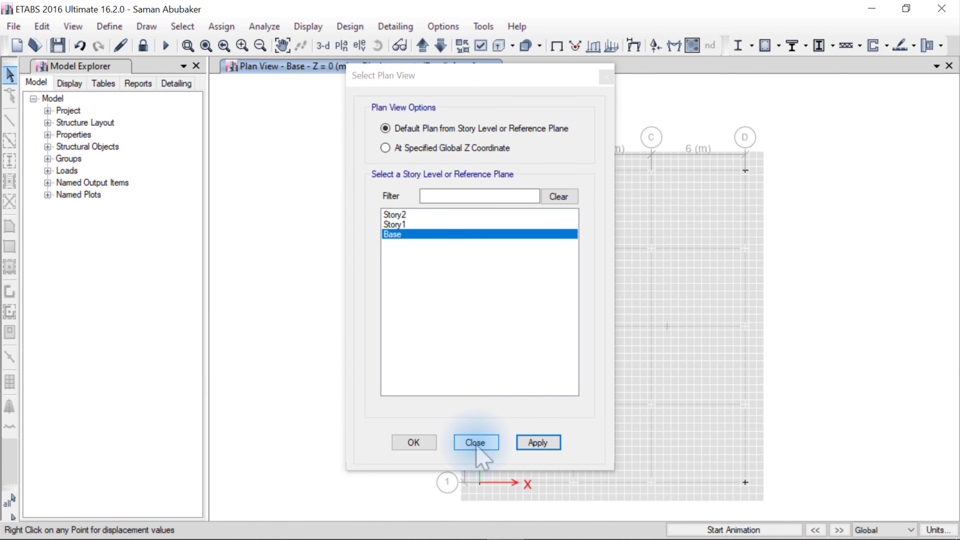
pyautogui.click(414, 444)
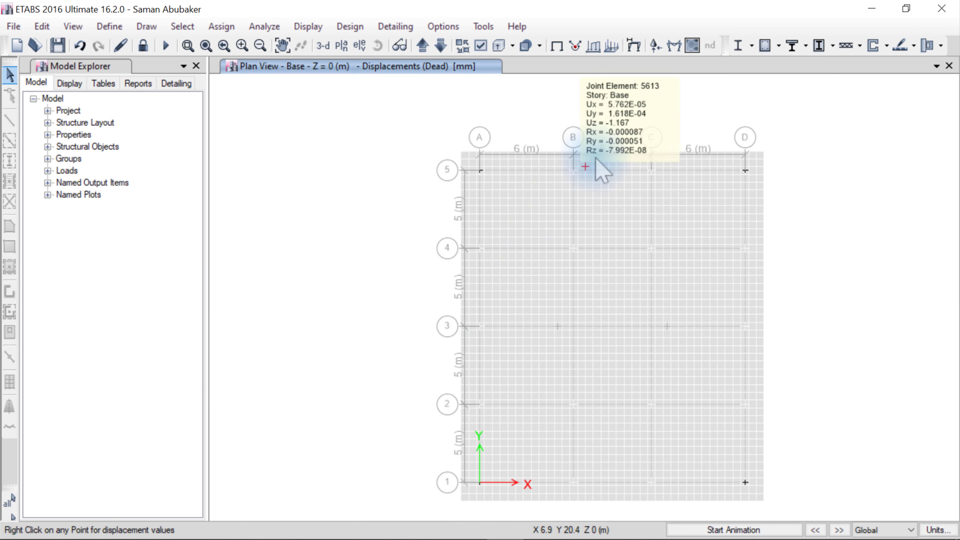
pyautogui.click(692, 46)
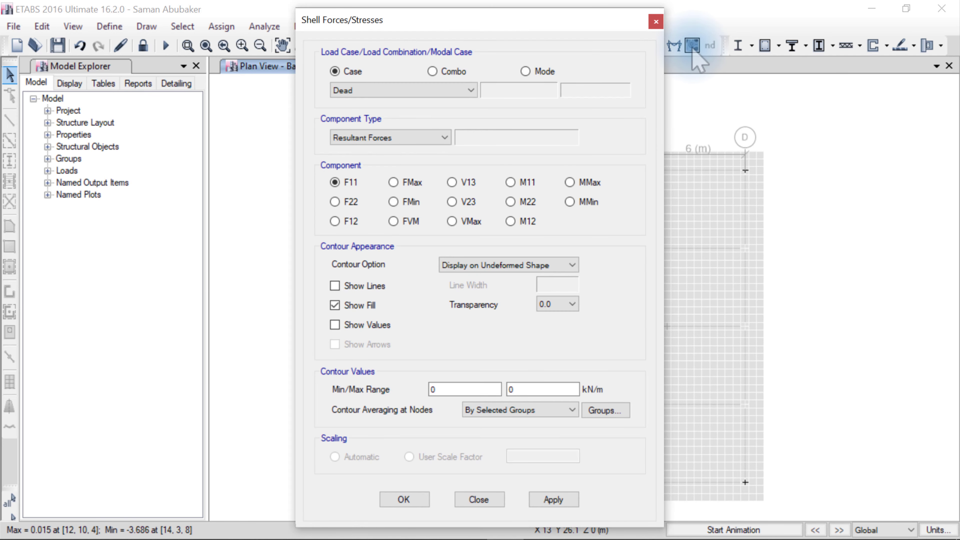
pyautogui.click(459, 92)
# For DCon2, plot Base slab contours of M11, M22, V13, finishing on V23 shear.
pyautogui.click(453, 114)
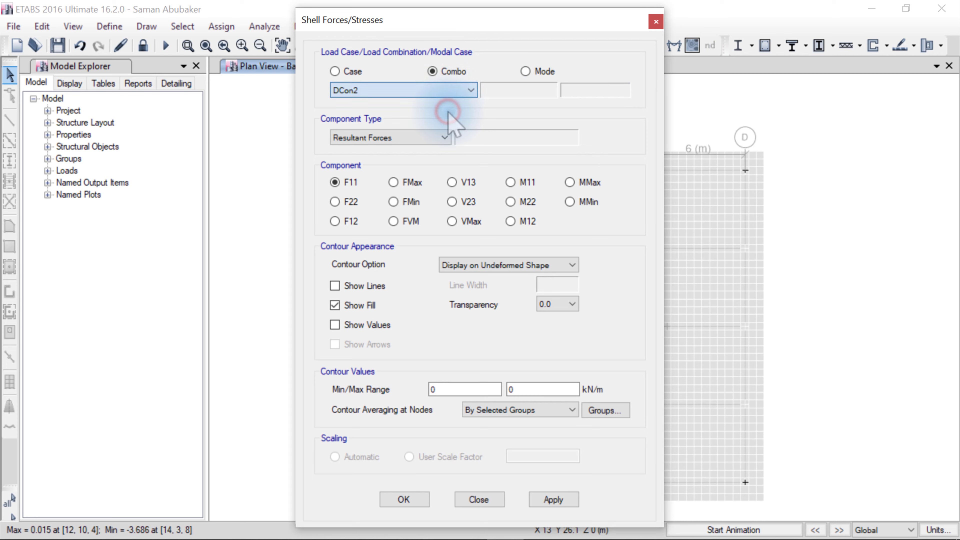
pyautogui.click(511, 183)
pyautogui.click(539, 498)
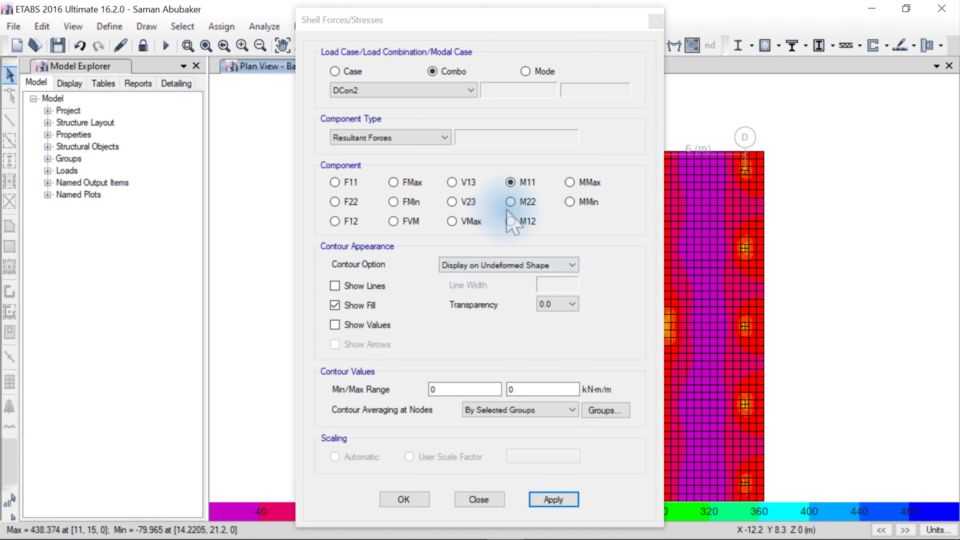
pyautogui.click(510, 202)
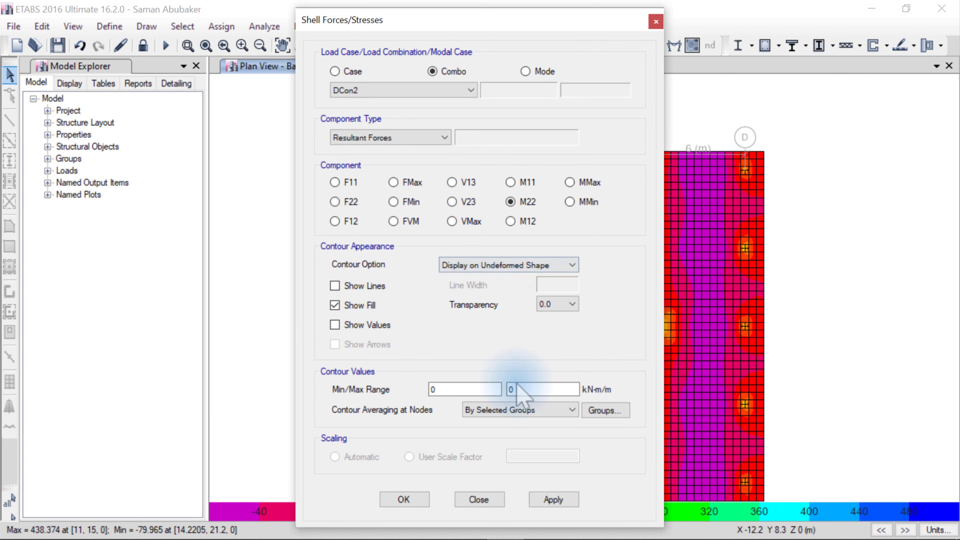
pyautogui.click(550, 496)
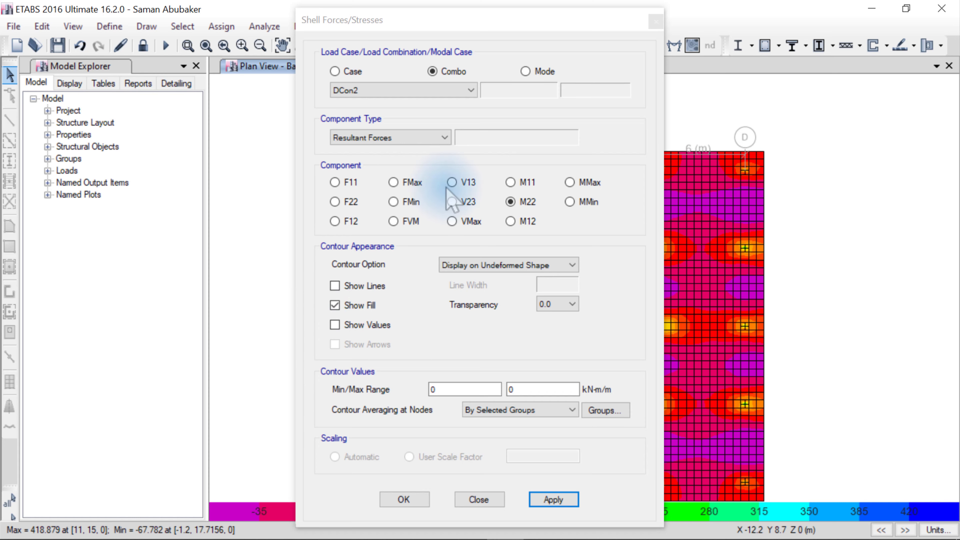
pyautogui.click(451, 183)
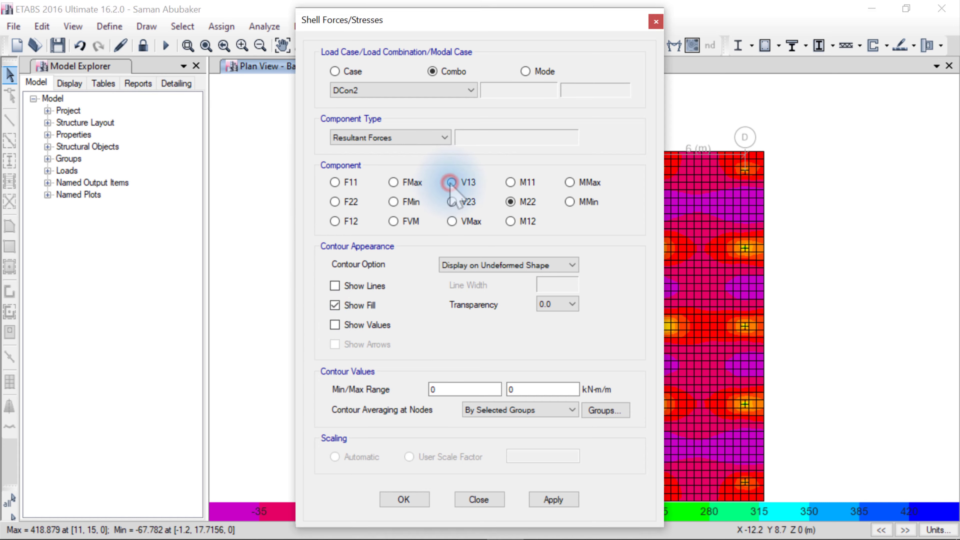
pyautogui.click(553, 500)
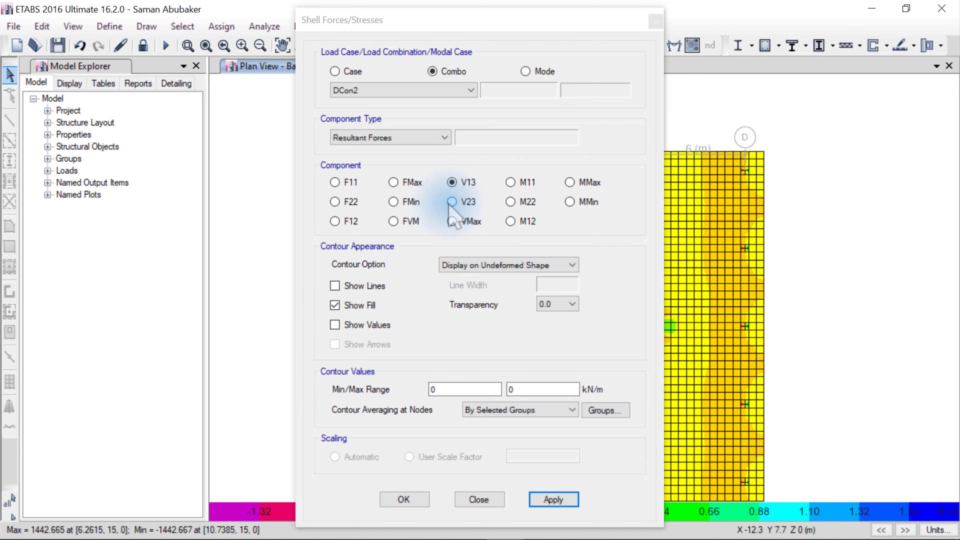
pyautogui.click(451, 202)
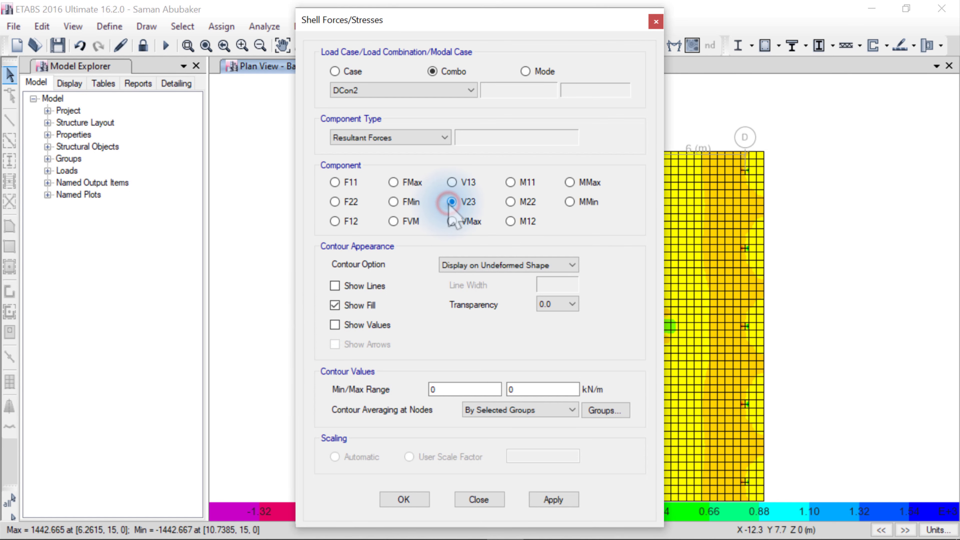
pyautogui.click(547, 501)
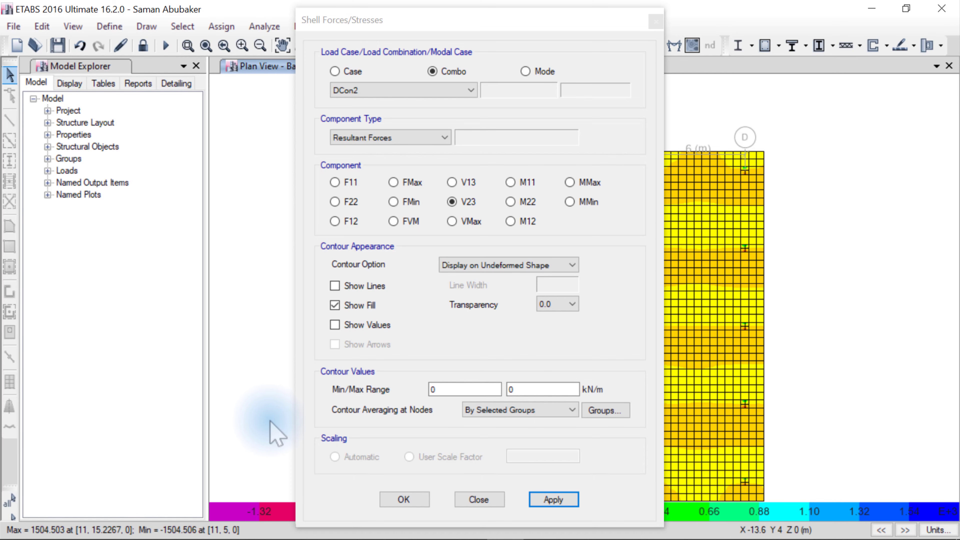
pyautogui.click(402, 500)
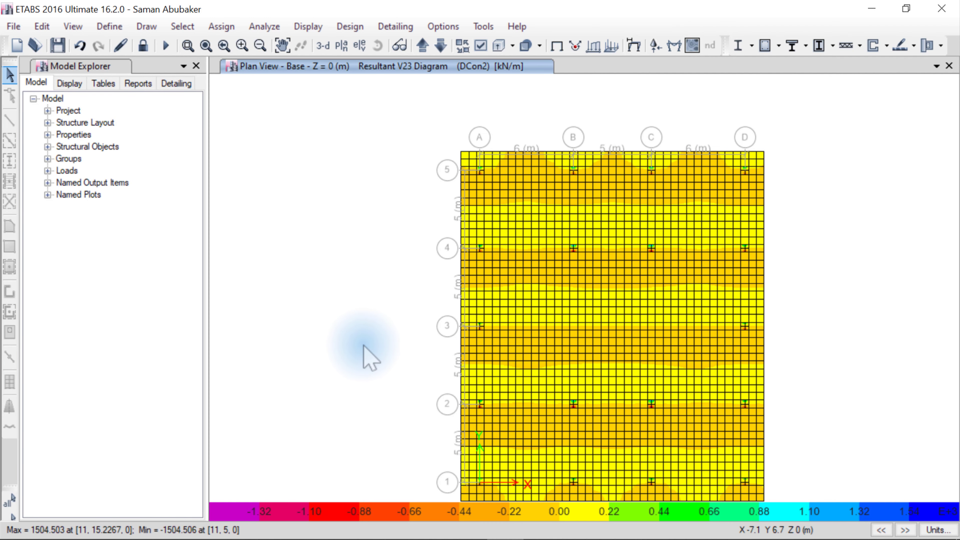
# Display the soil pressure beneath the base for the Service Load combination.
pyautogui.click(311, 30)
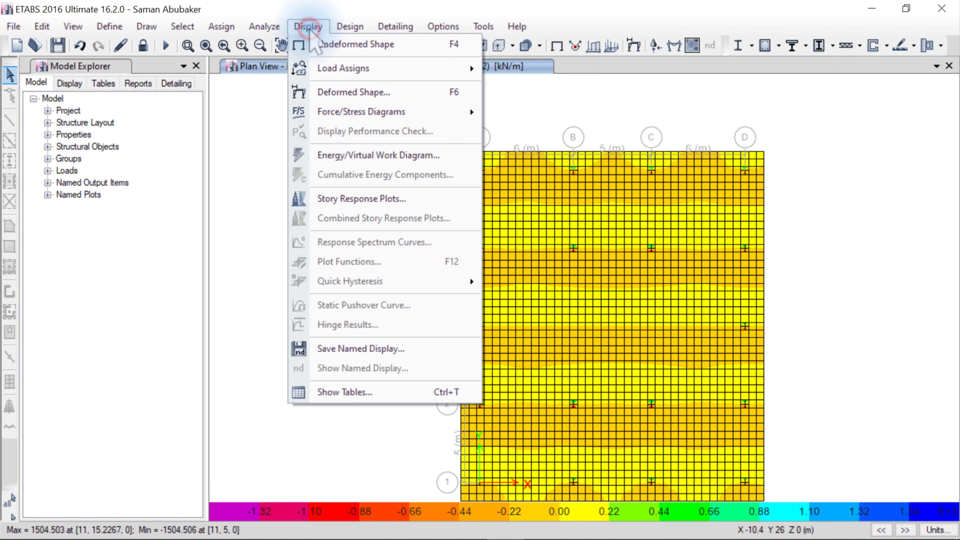
pyautogui.moveTo(389, 114)
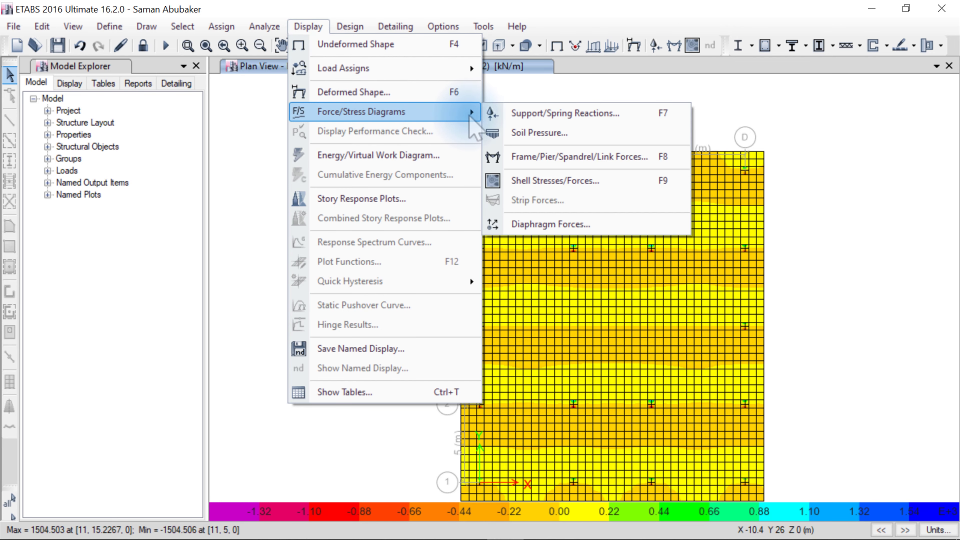
pyautogui.click(571, 132)
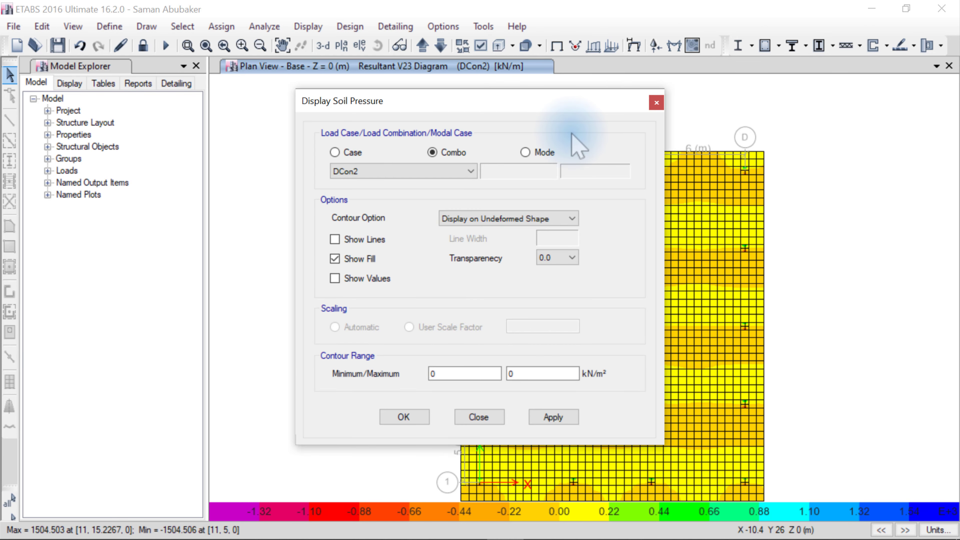
pyautogui.click(470, 172)
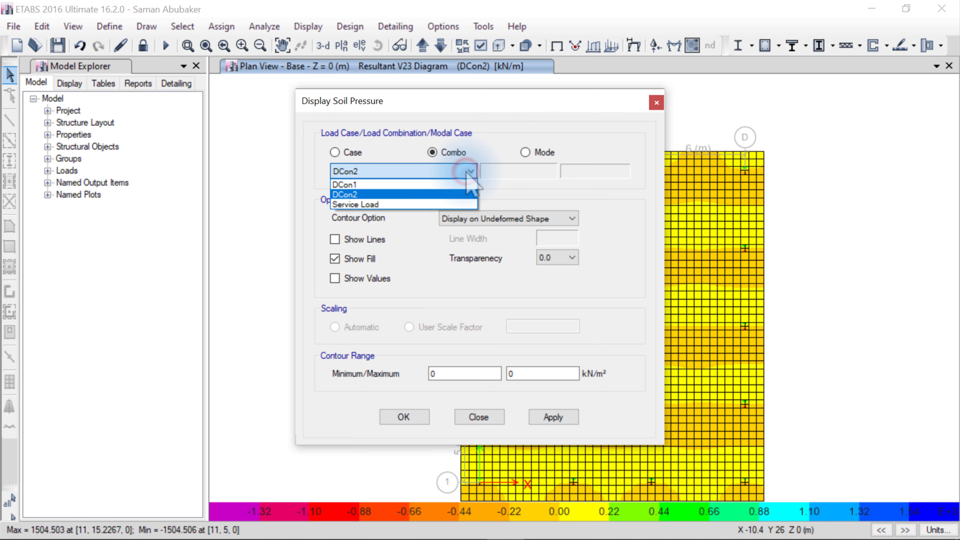
pyautogui.click(407, 205)
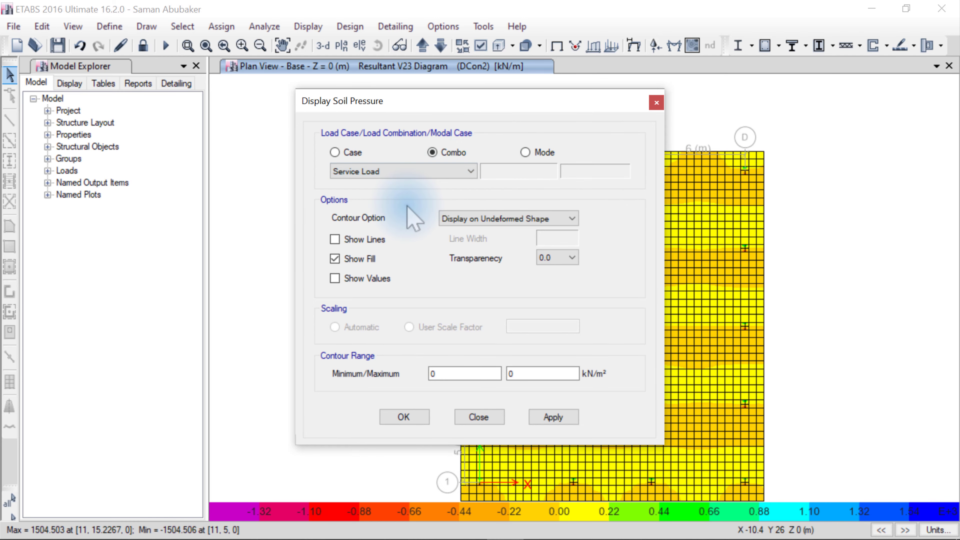
pyautogui.click(401, 417)
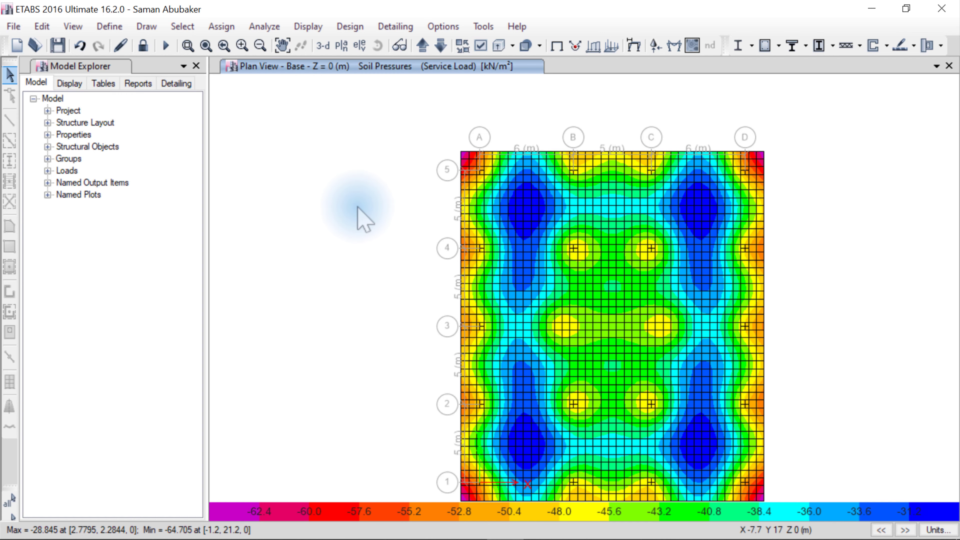
# Switch the plan view to the Story1 level.
pyautogui.click(341, 46)
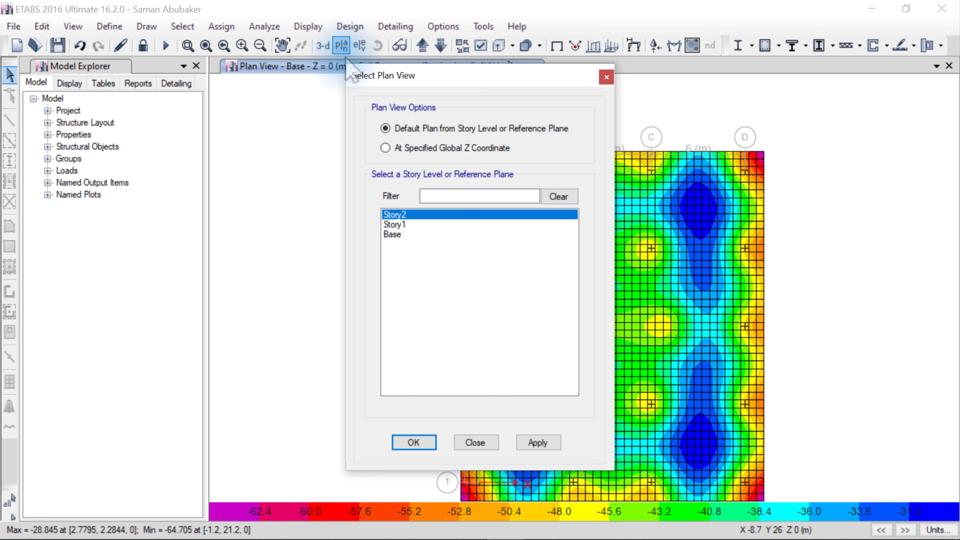
pyautogui.click(402, 225)
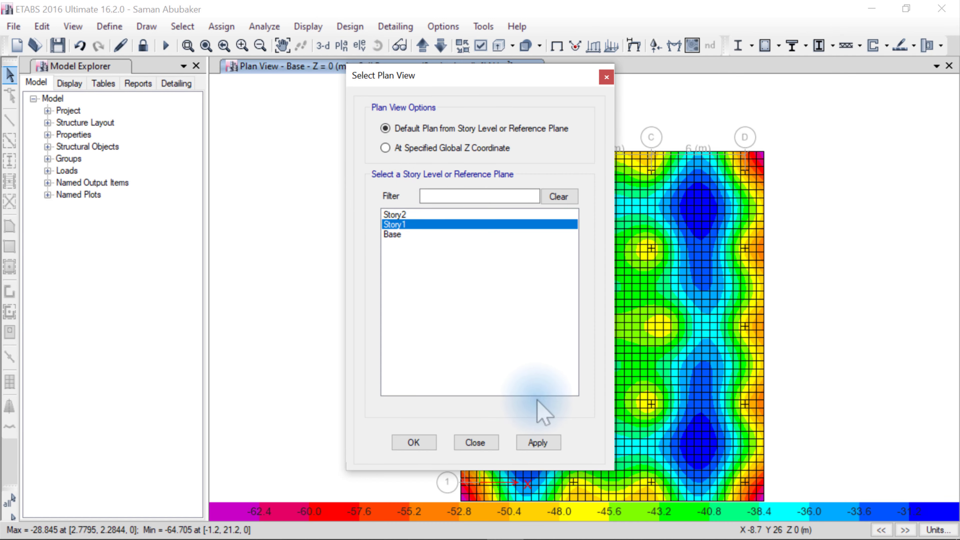
pyautogui.click(539, 443)
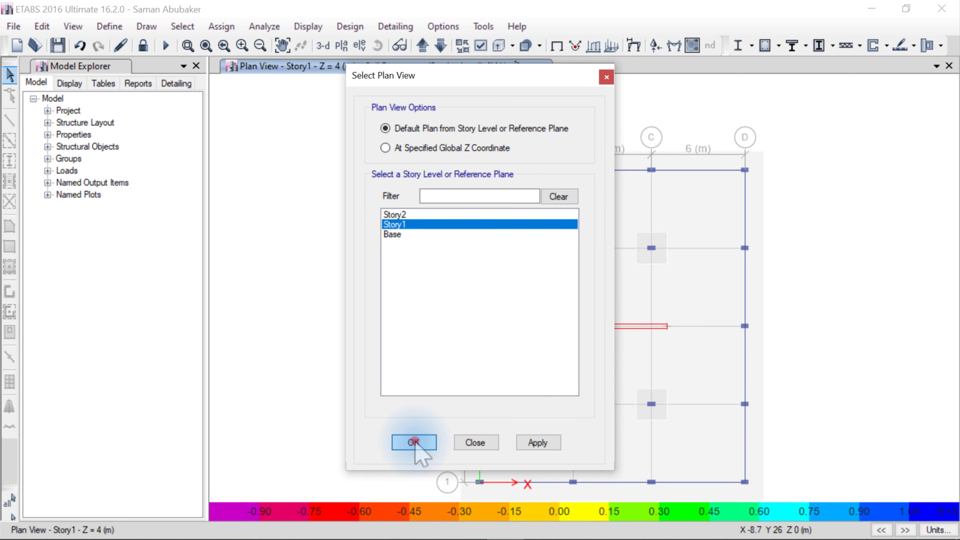
pyautogui.click(414, 443)
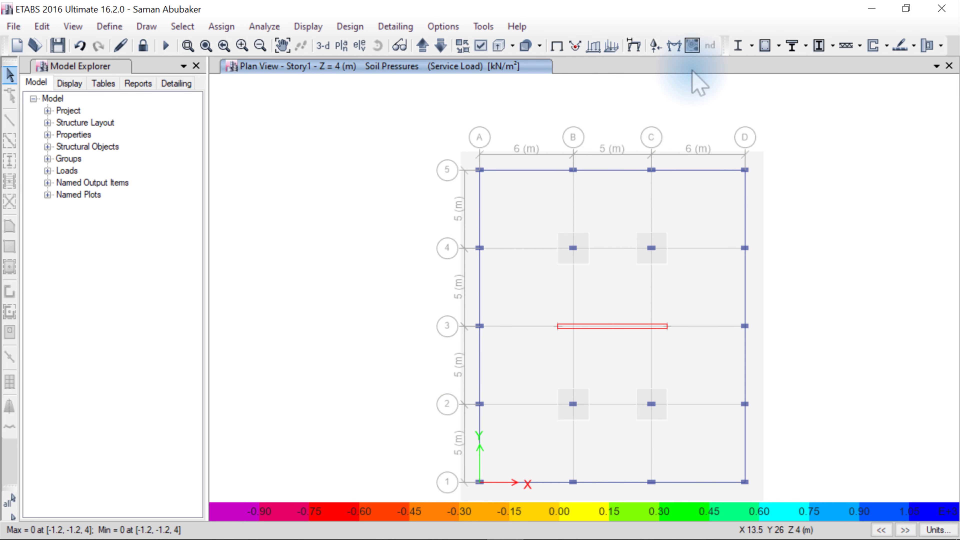
# For DCon2 on Story1, plot slab contours of M11, M22, V13, ending with V23 shear.
pyautogui.click(692, 47)
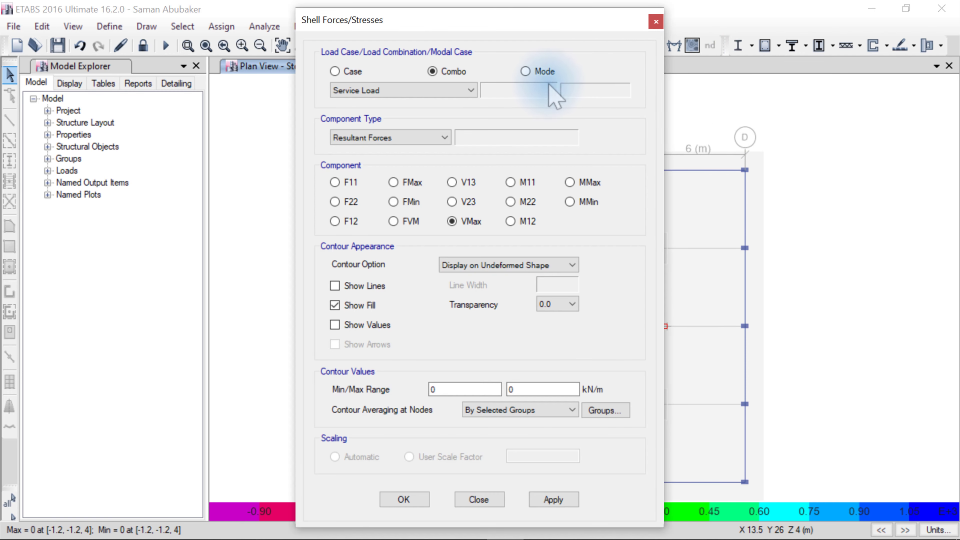
pyautogui.click(471, 91)
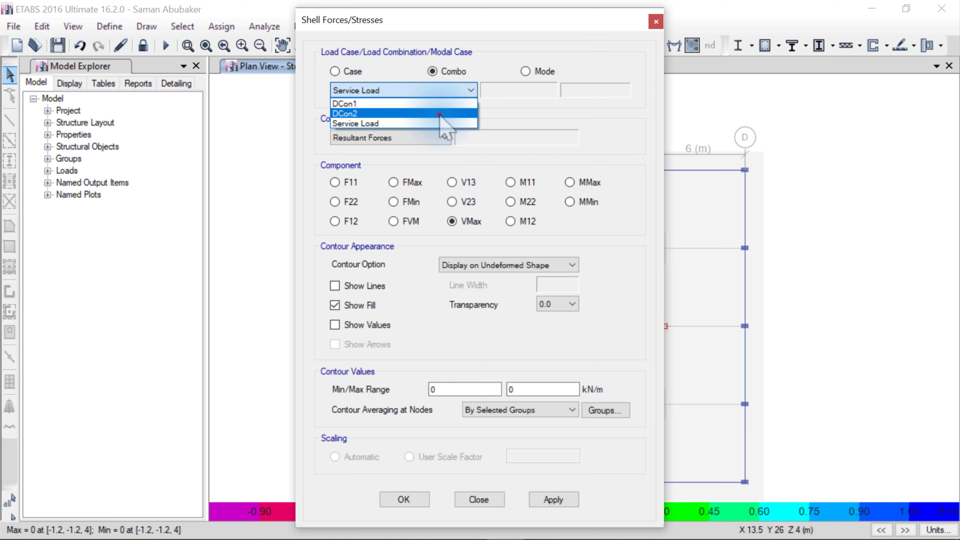
pyautogui.click(441, 113)
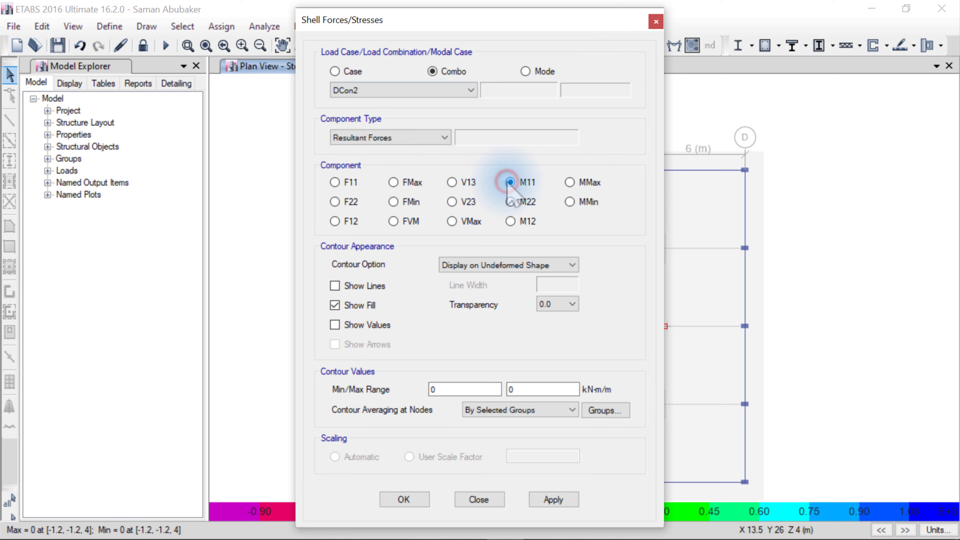
pyautogui.click(553, 500)
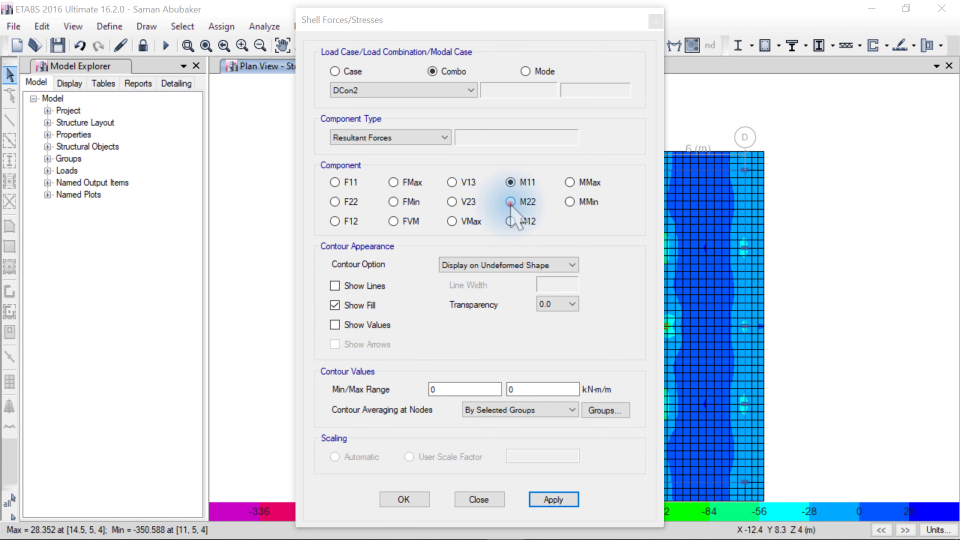
pyautogui.click(510, 202)
pyautogui.click(540, 500)
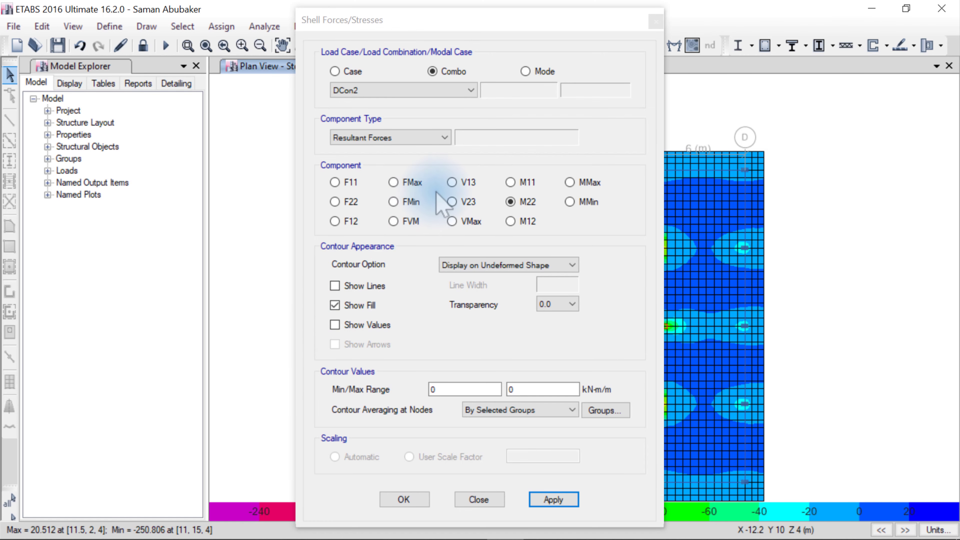
pyautogui.click(451, 182)
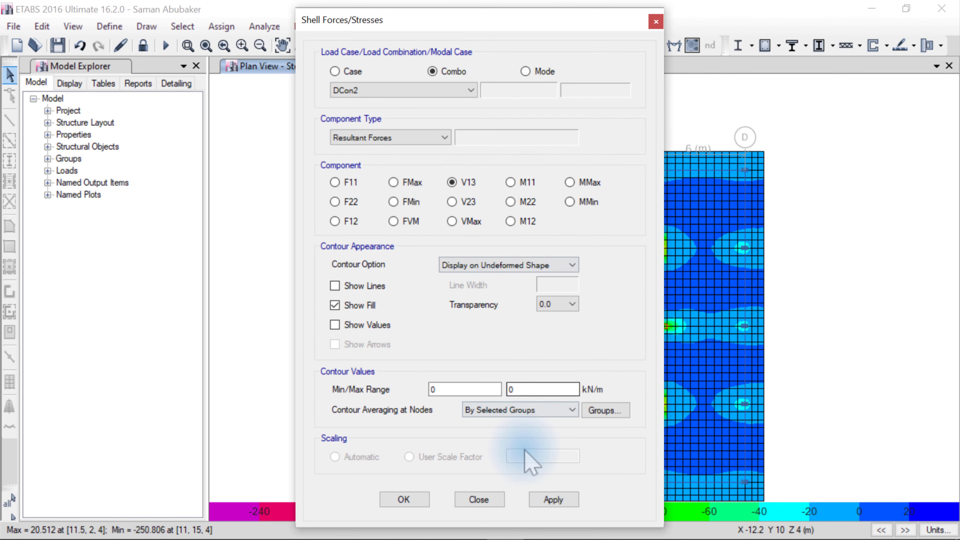
pyautogui.click(544, 500)
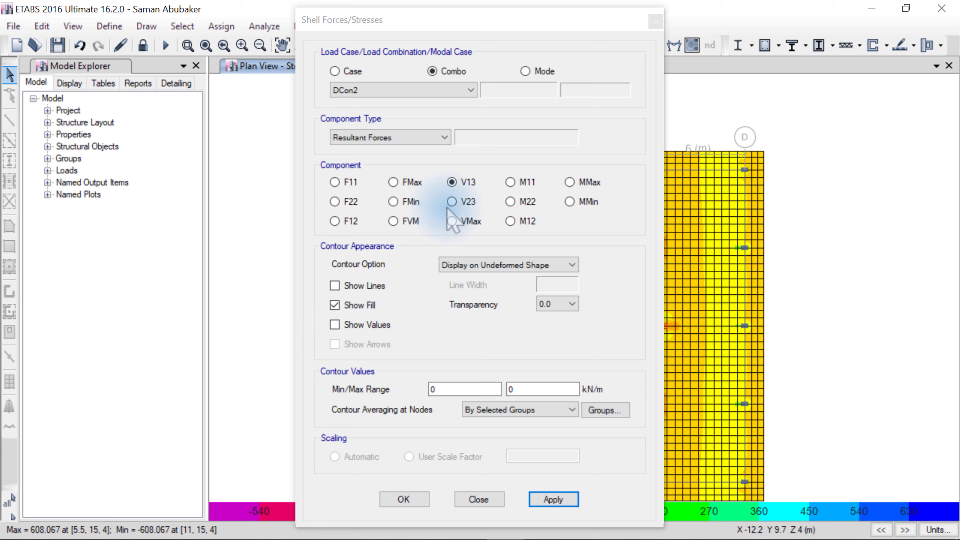
pyautogui.click(452, 202)
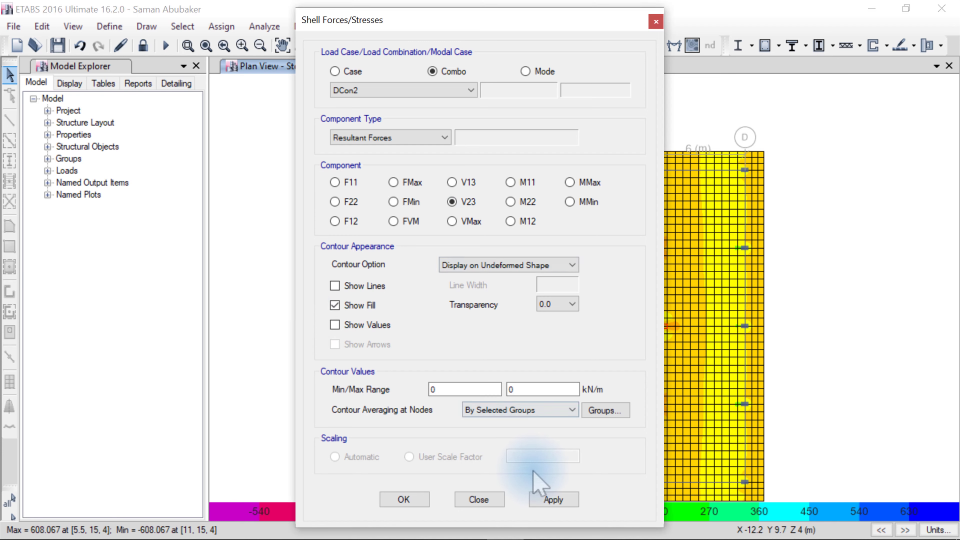
pyautogui.click(552, 500)
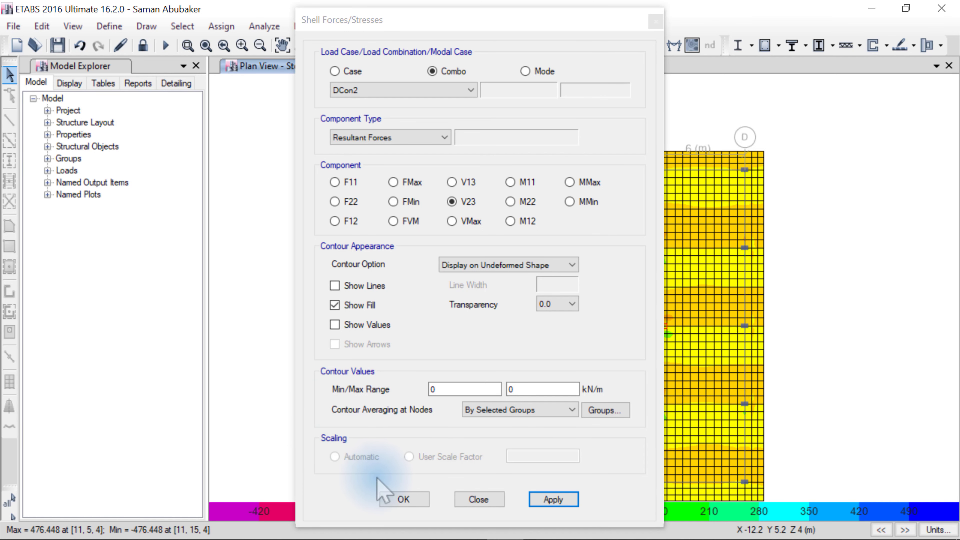
pyautogui.click(393, 499)
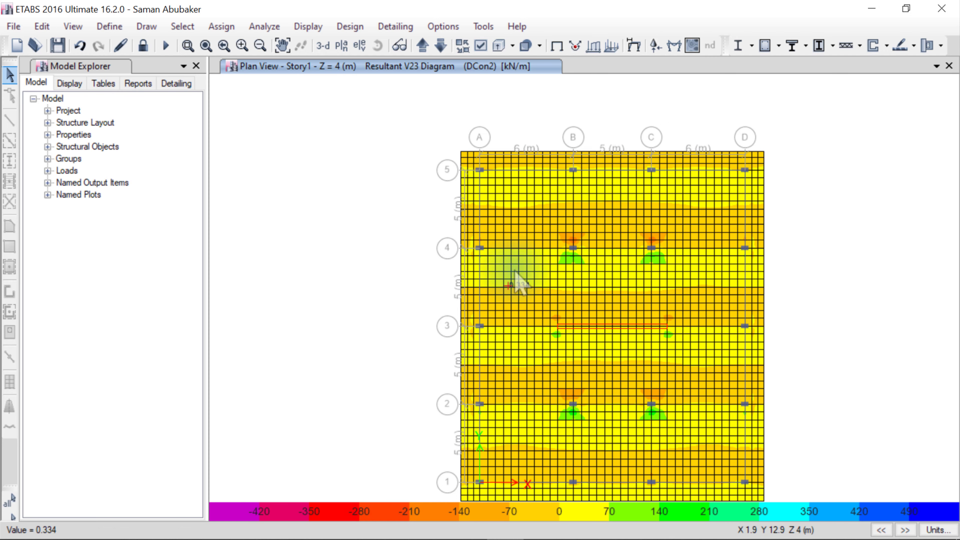
# Plot the deflected shape for the Service Load combination and view it in the default 3-D view.
pyautogui.click(633, 47)
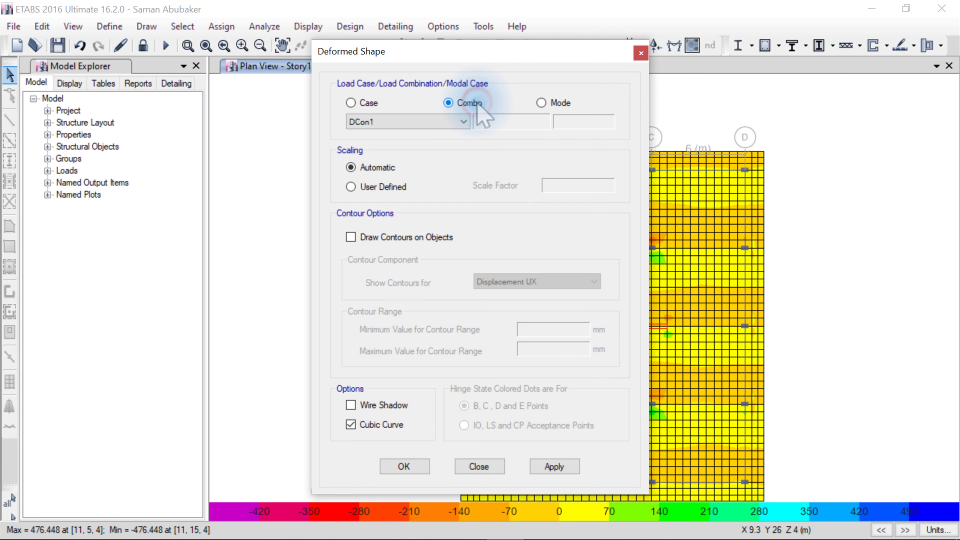
pyautogui.click(463, 121)
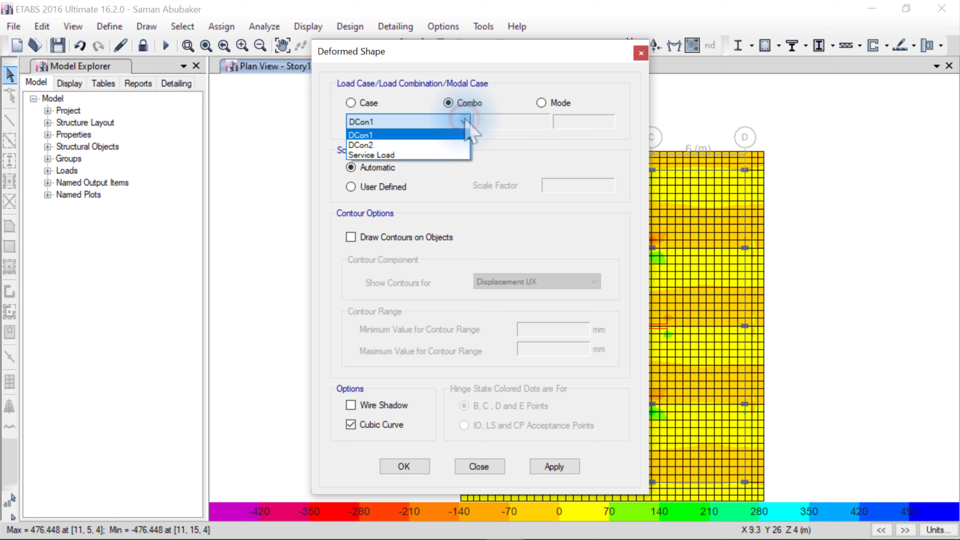
pyautogui.click(443, 155)
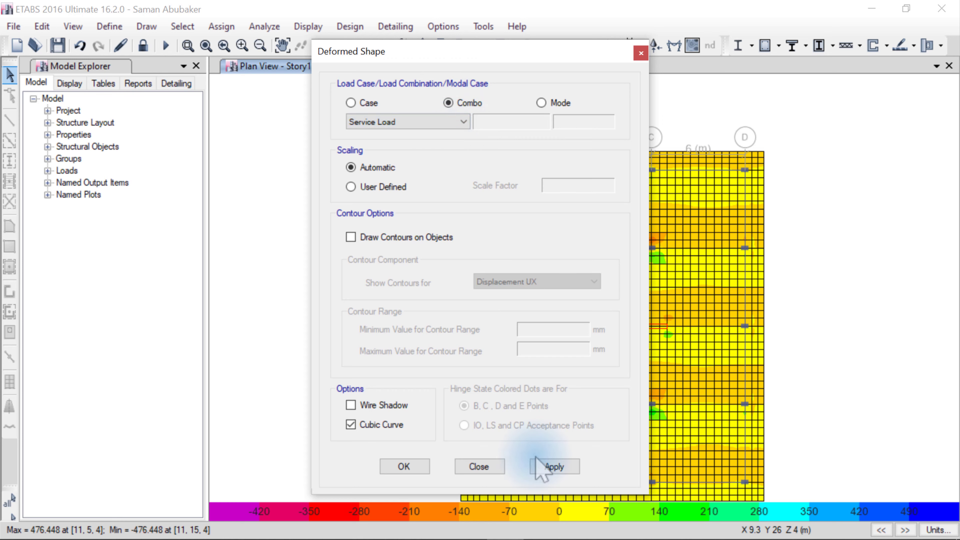
pyautogui.click(544, 467)
pyautogui.click(401, 467)
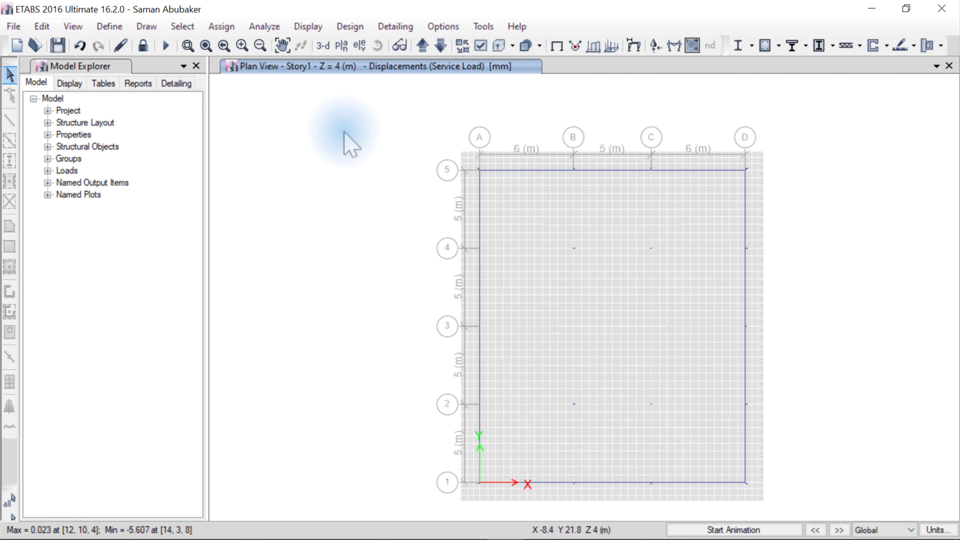
pyautogui.click(324, 50)
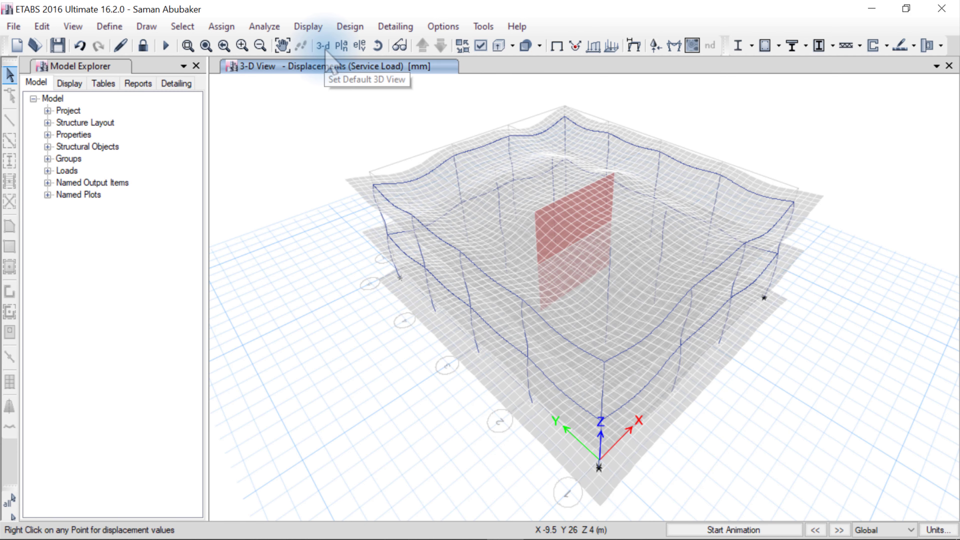
# Display the DCon2 axial force diagrams with values on the frames.
pyautogui.click(675, 46)
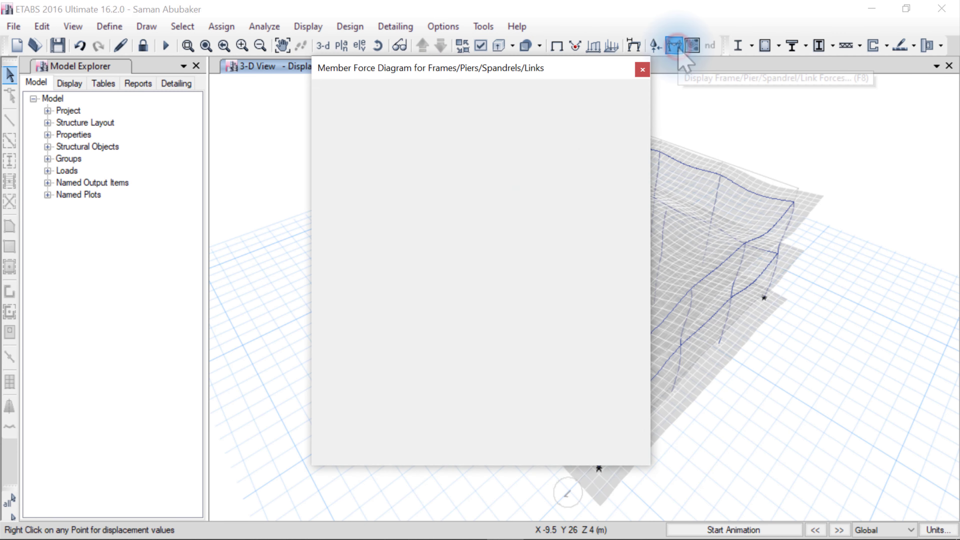
pyautogui.moveTo(592, 79); pyautogui.dragTo(309, 93)
pyautogui.moveTo(432, 195)
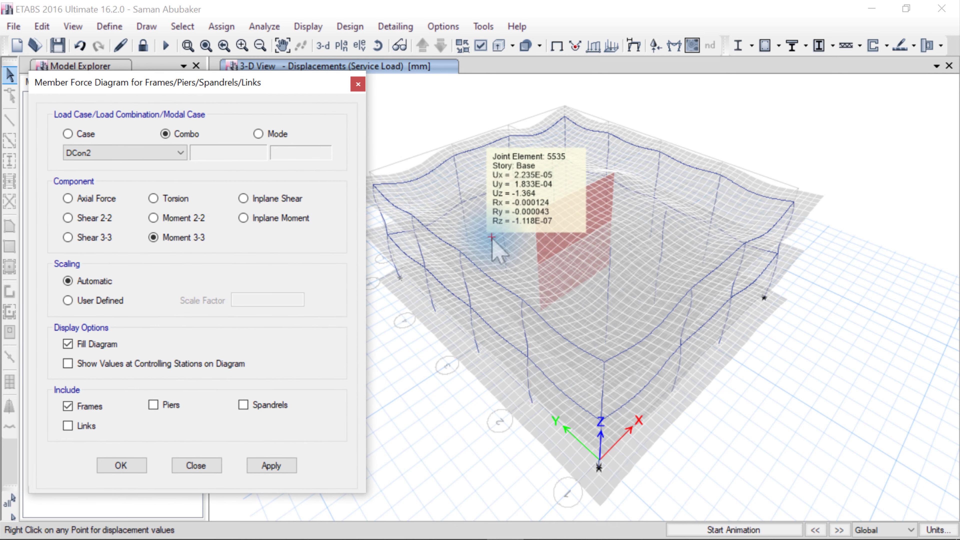
pyautogui.moveTo(493, 240); pyautogui.dragTo(578, 265, button='middle')
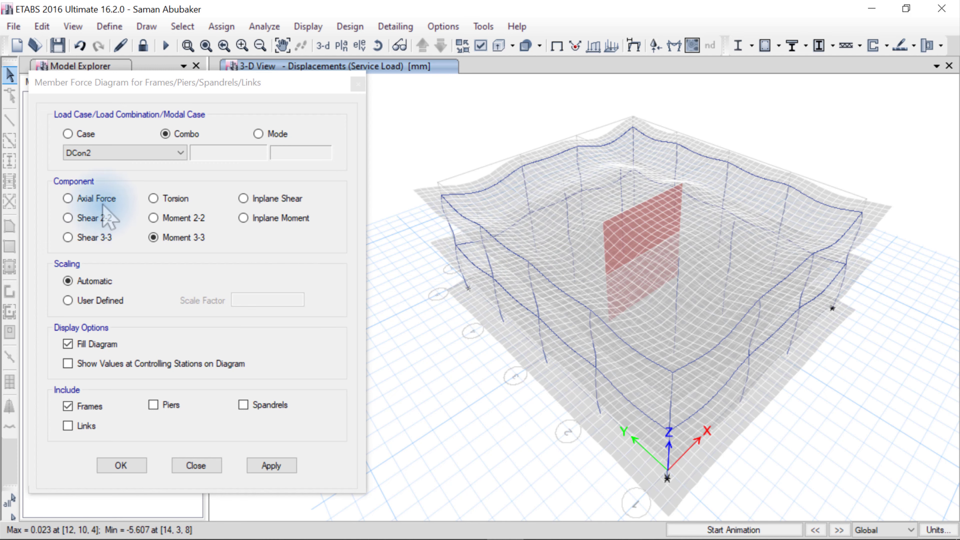
pyautogui.click(103, 203)
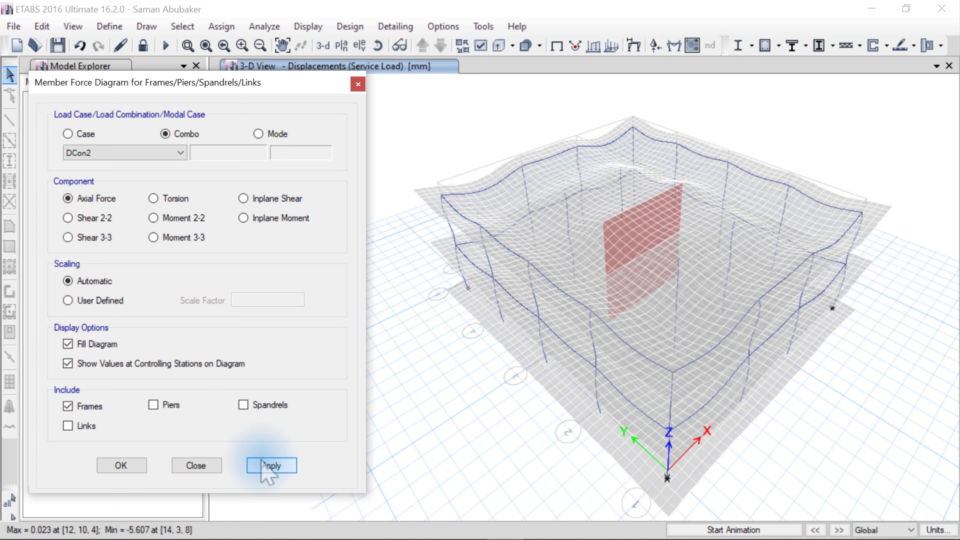
pyautogui.click(266, 466)
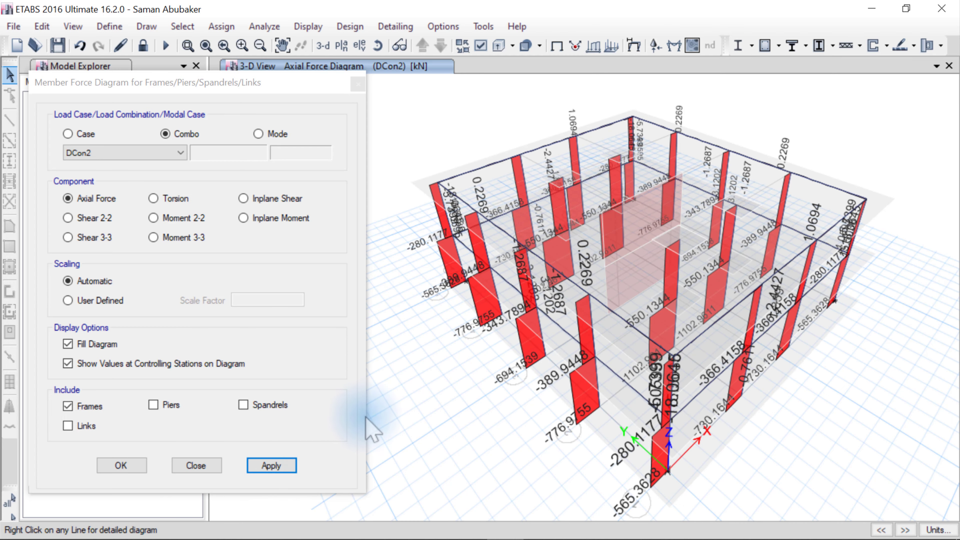
# Replace the diagrams with DCon2 Shear 2-2 frame force diagrams.
pyautogui.keyDown('shift'); pyautogui.moveTo(426, 381); pyautogui.dragTo(476, 360, button='middle'); pyautogui.keyUp('shift')
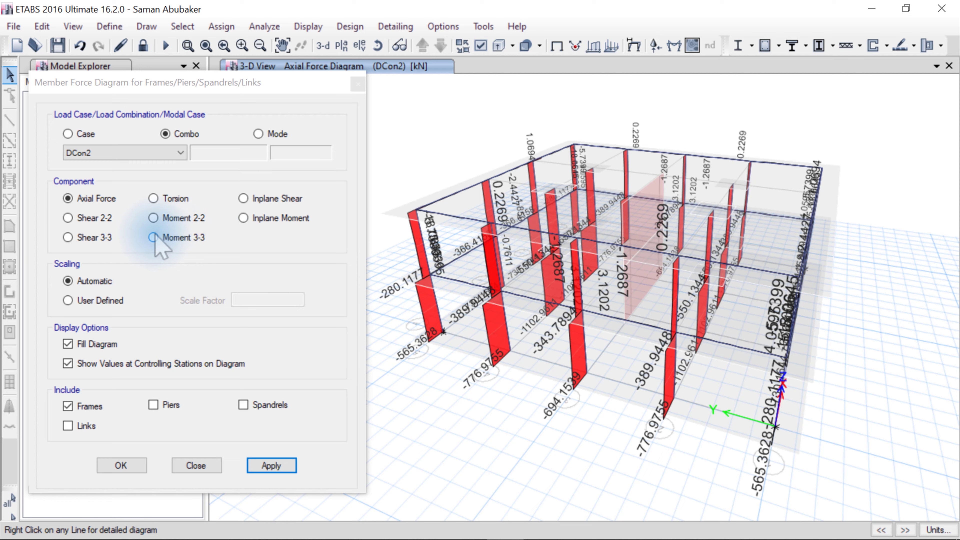
pyautogui.click(97, 222)
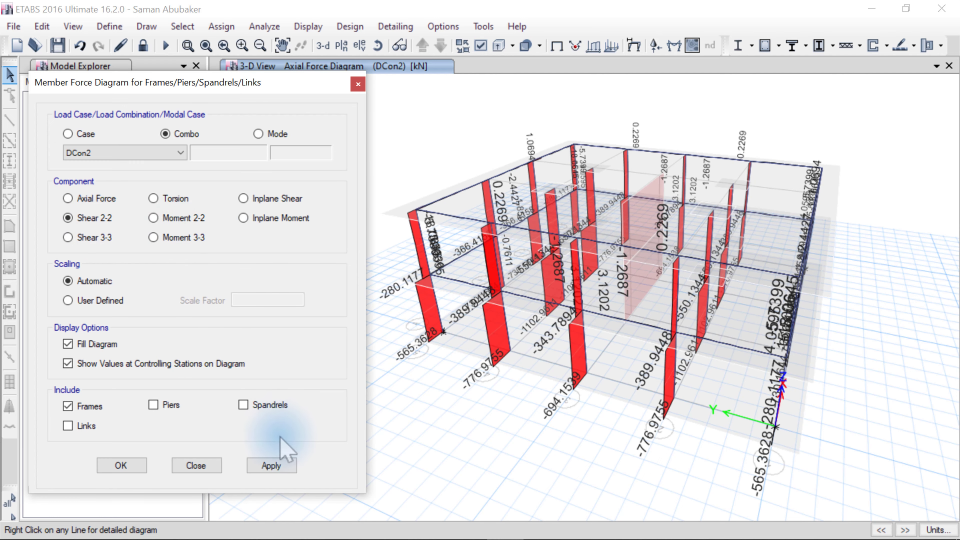
pyautogui.click(273, 469)
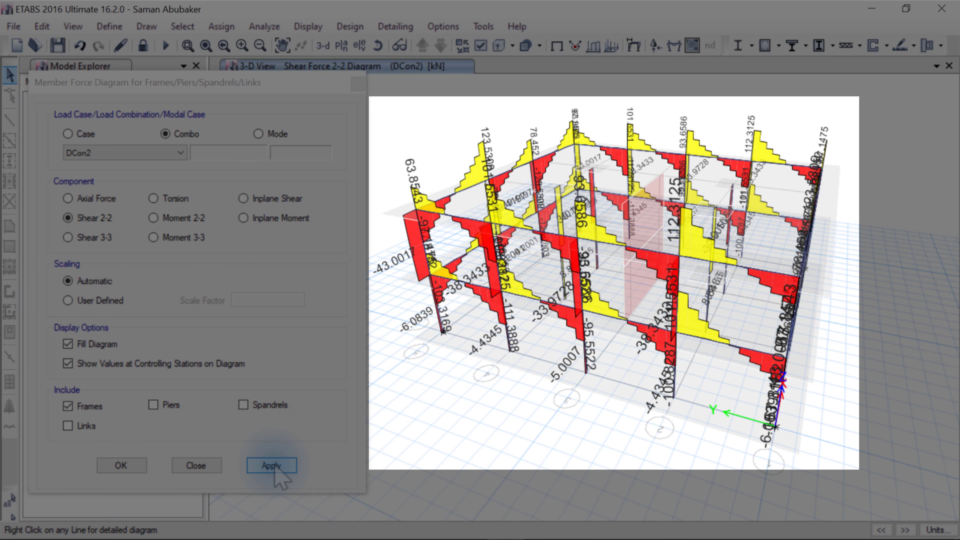